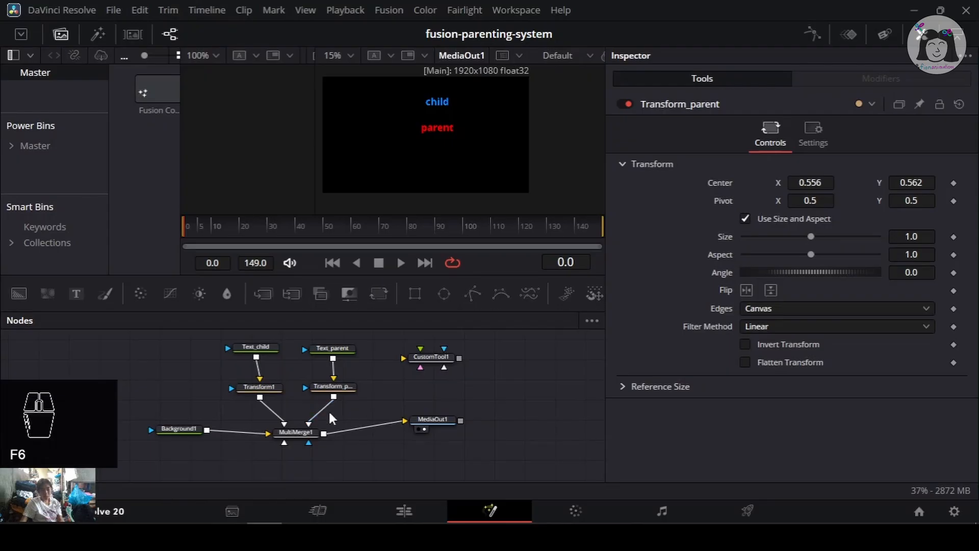
# - Examine the existing parenting node tree, selecting the Transform1, MultiMerge1 and MediaOut1 nodes to review their settings
pyautogui.scroll(3, 331, 414)
pyautogui.scroll(-1, 337, 411)
pyautogui.moveTo(337, 412); pyautogui.dragTo(275, 447)
pyautogui.moveTo(285, 405); pyautogui.dragTo(308, 395)
pyautogui.click(87, 436)
pyautogui.moveTo(216, 407)
pyautogui.mouseDown()
pyautogui.moveTo(203, 414)
pyautogui.moveTo(220, 417)
pyautogui.mouseUp()
pyautogui.moveTo(152, 346); pyautogui.dragTo(217, 411)
pyautogui.click(235, 415)
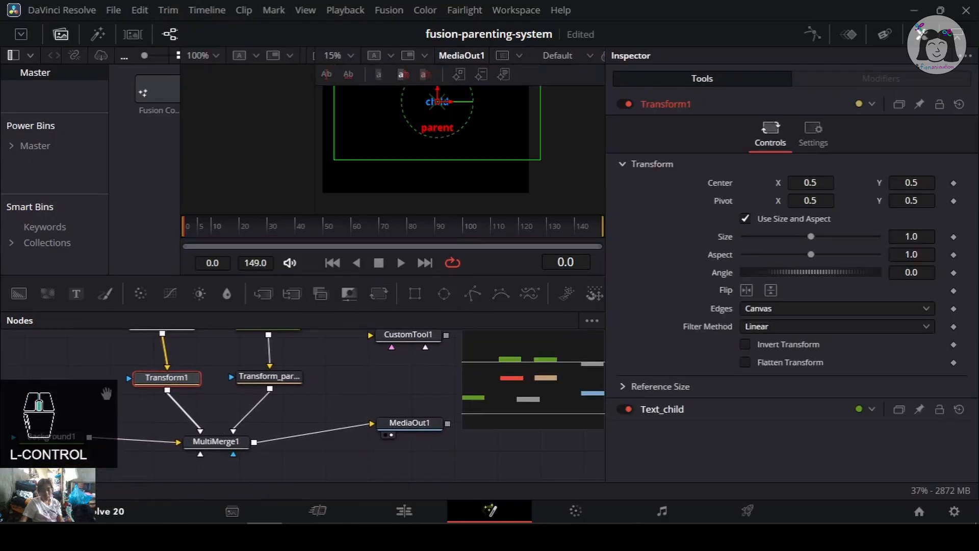
pyautogui.moveTo(106, 393); pyautogui.dragTo(136, 416)
pyautogui.moveTo(284, 405); pyautogui.dragTo(224, 432)
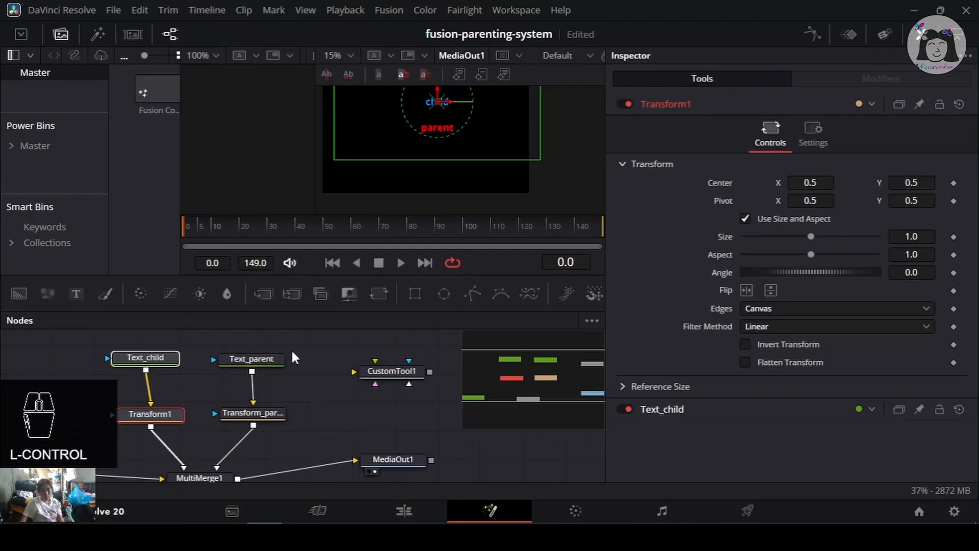
pyautogui.moveTo(292, 352); pyautogui.dragTo(217, 429)
pyautogui.moveTo(276, 468); pyautogui.dragTo(282, 447)
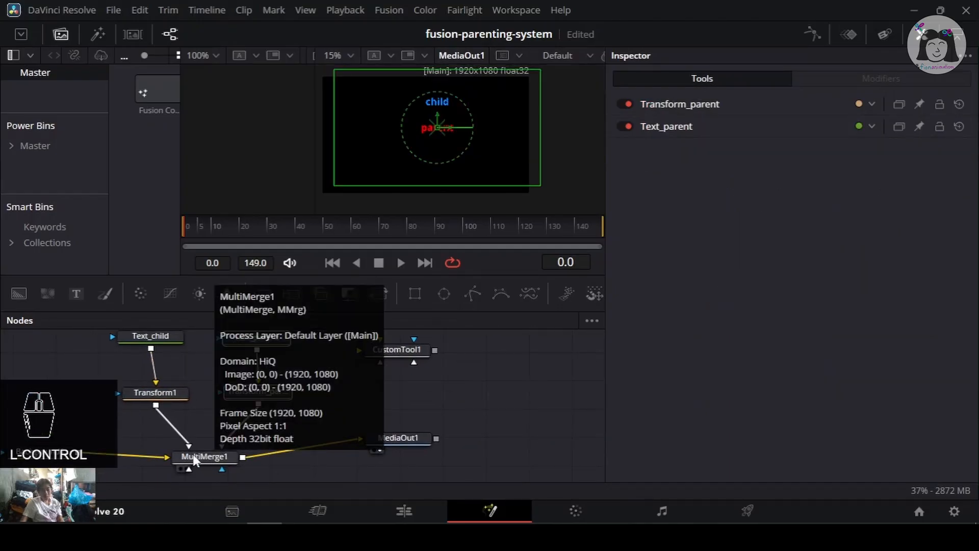
pyautogui.click(214, 457)
pyautogui.scroll(-1, 461, 476)
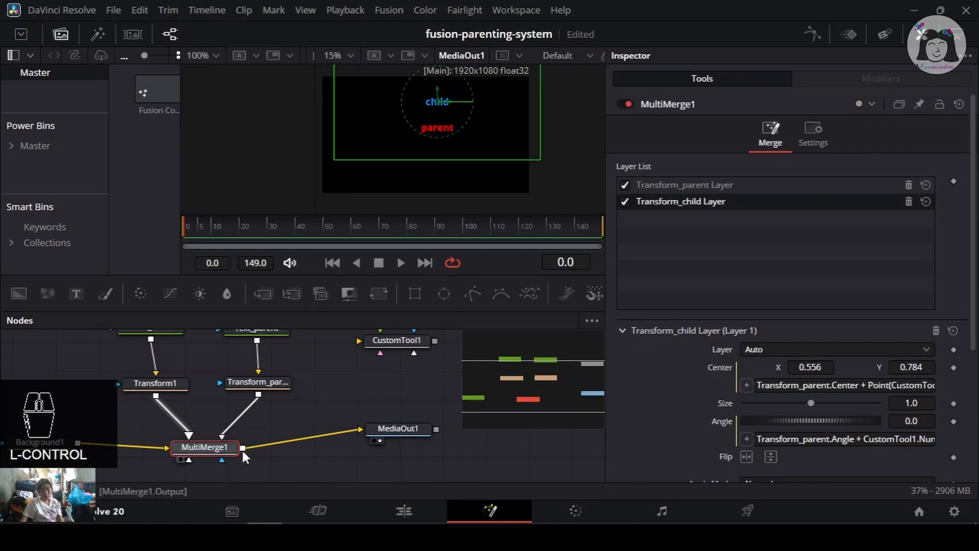
pyautogui.click(380, 427)
pyautogui.scroll(3, 357, 408)
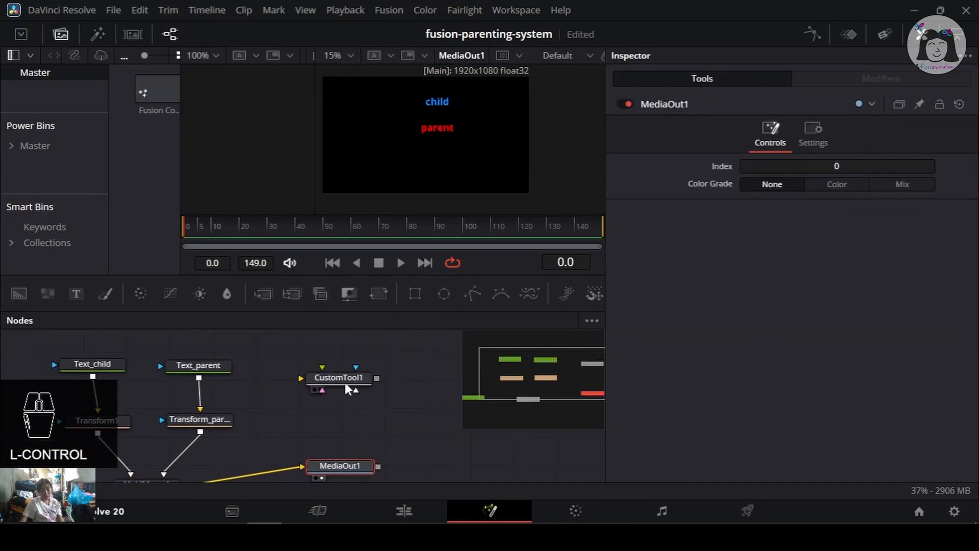
# - Inspect the CustomTool1 node's number inputs
pyautogui.click(342, 376)
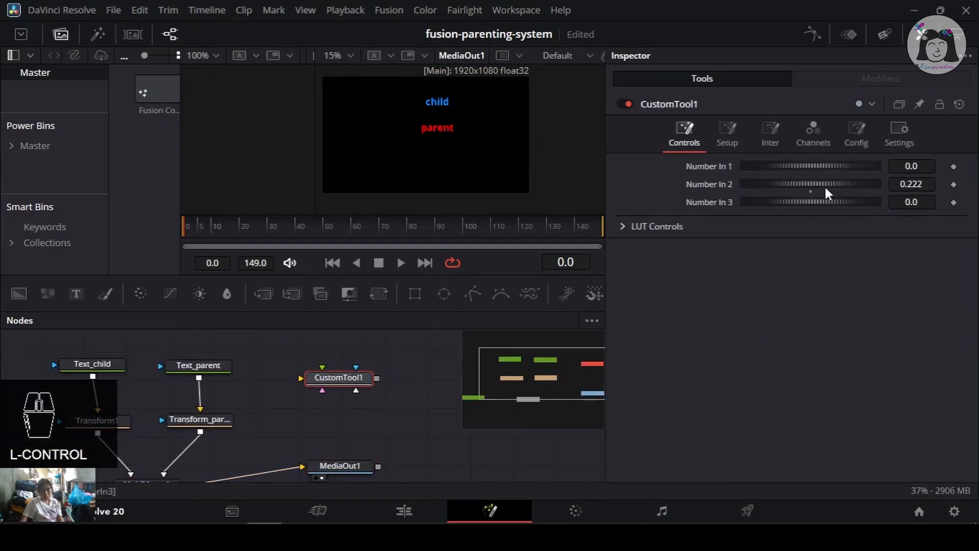
pyautogui.moveTo(239, 419); pyautogui.dragTo(222, 403)
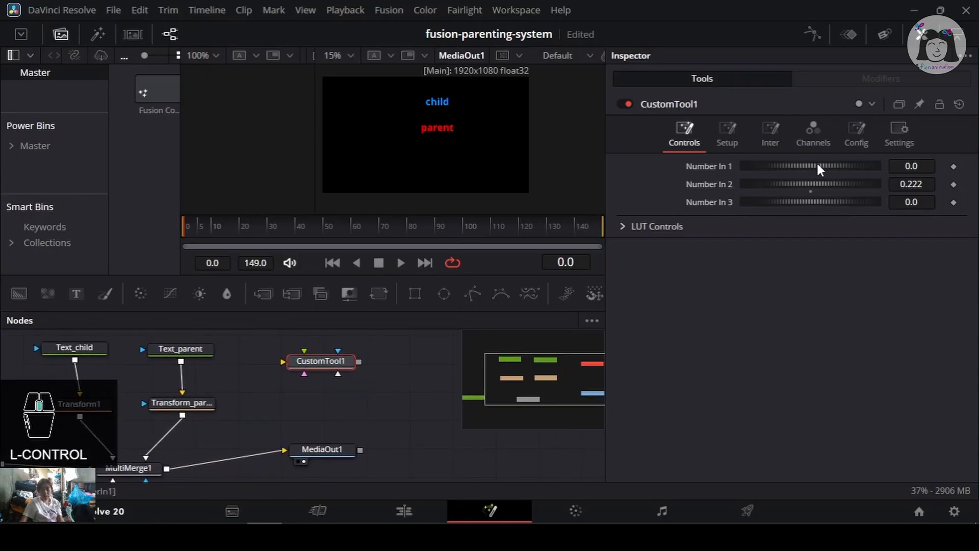
pyautogui.moveTo(257, 378); pyautogui.dragTo(299, 365)
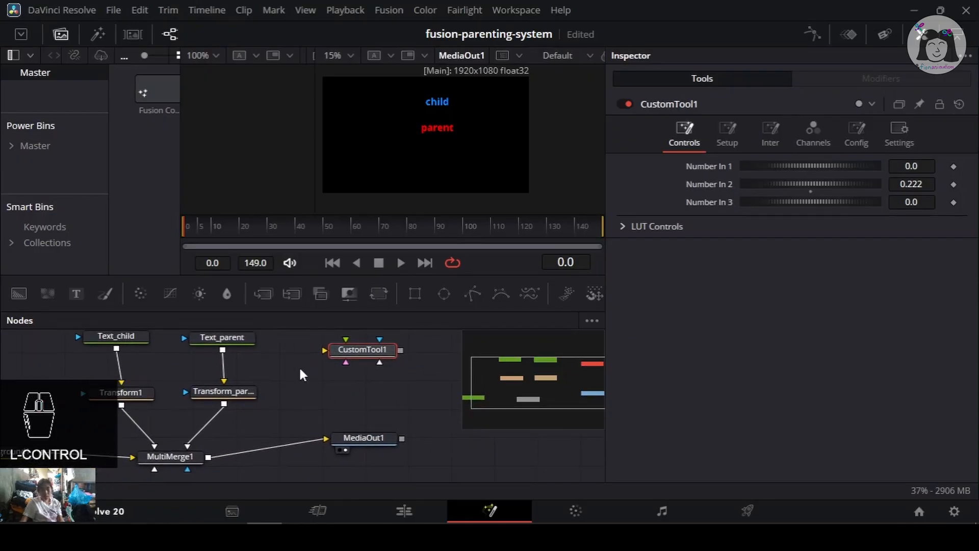
pyautogui.moveTo(832, 158); pyautogui.dragTo(819, 194)
pyautogui.hotkey('ctrl', 'z')
pyautogui.hotkey('ctrl', 'z')
# - Select the Transform_parent node and save the project
pyautogui.moveTo(240, 430)
pyautogui.mouseDown()
pyautogui.moveTo(272, 407)
pyautogui.moveTo(252, 416)
pyautogui.mouseUp()
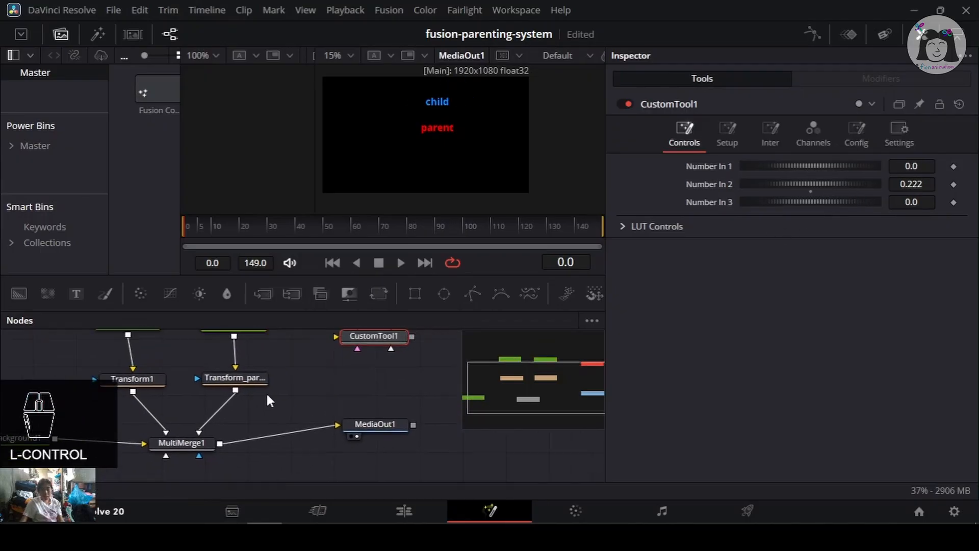
pyautogui.click(247, 379)
pyautogui.hotkey('ctrl', 's')
pyautogui.moveTo(320, 385); pyautogui.dragTo(327, 396)
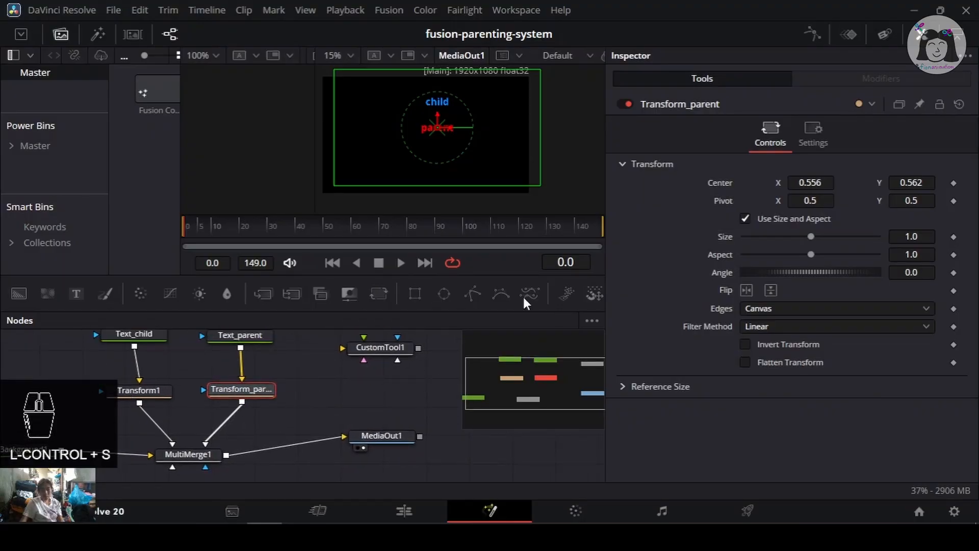
pyautogui.moveTo(812, 185); pyautogui.dragTo(783, 184)
pyautogui.hotkey('ctrl', 'z')
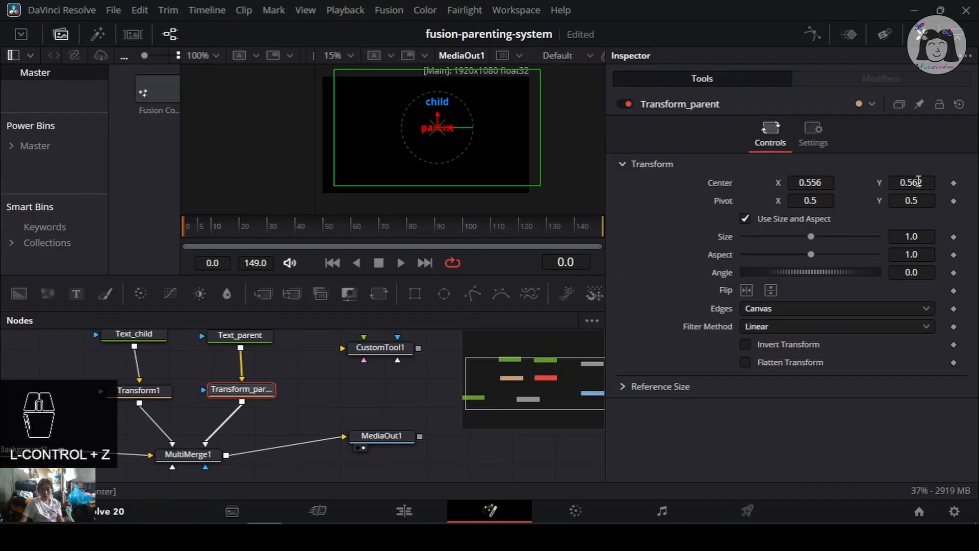
pyautogui.moveTo(918, 182); pyautogui.dragTo(958, 182)
pyautogui.hotkey('ctrl', 'z')
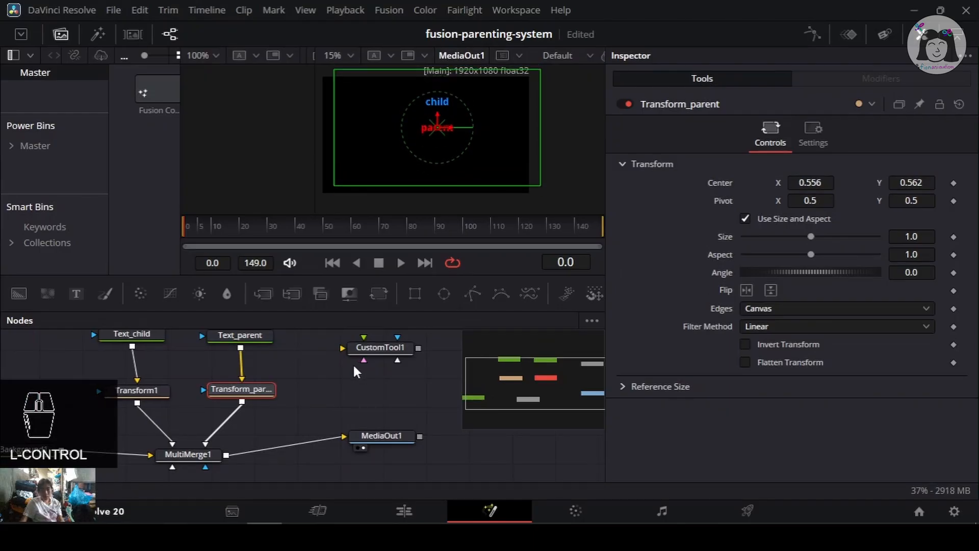
# - Save the current project, then create a new project named fusion-parenting-system-demo
pyautogui.hotkey('ctrl', 's')
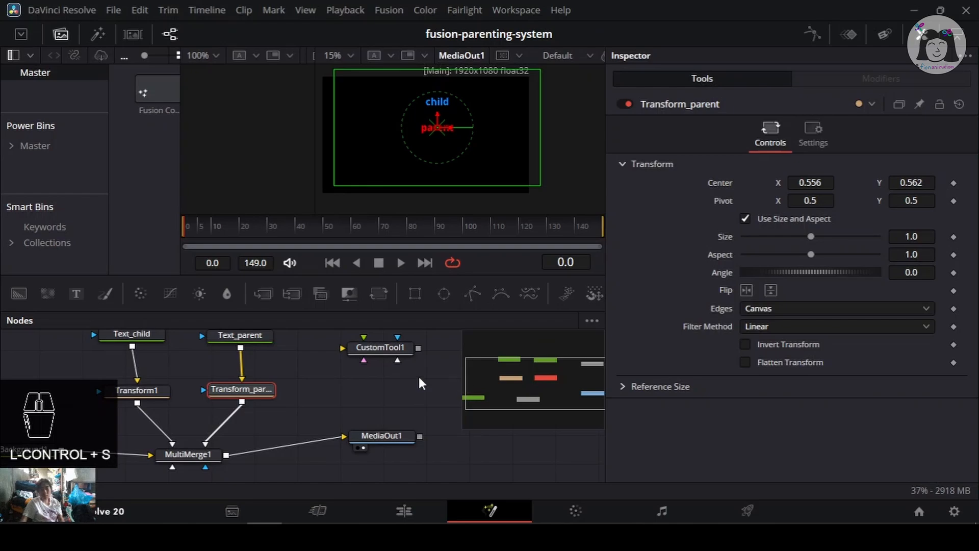
pyautogui.click(917, 512)
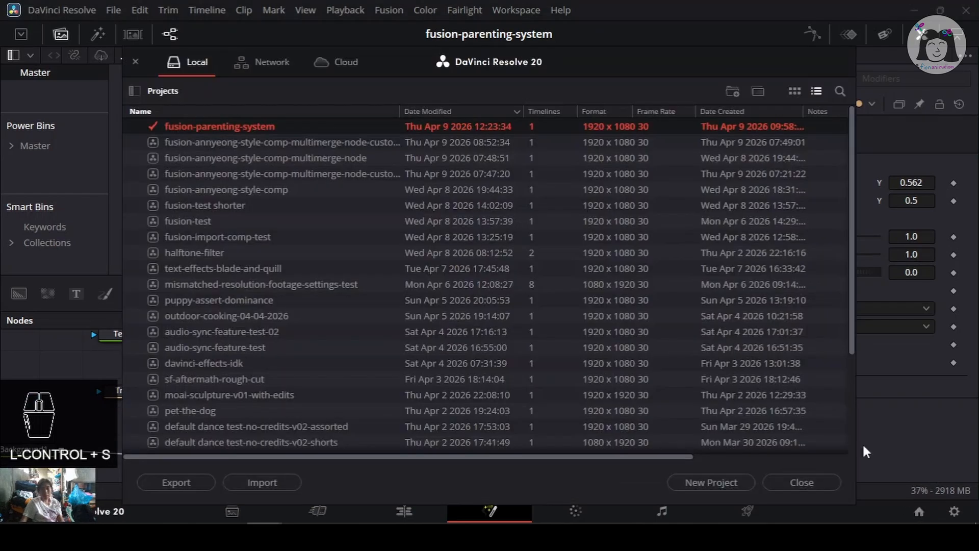
pyautogui.click(732, 482)
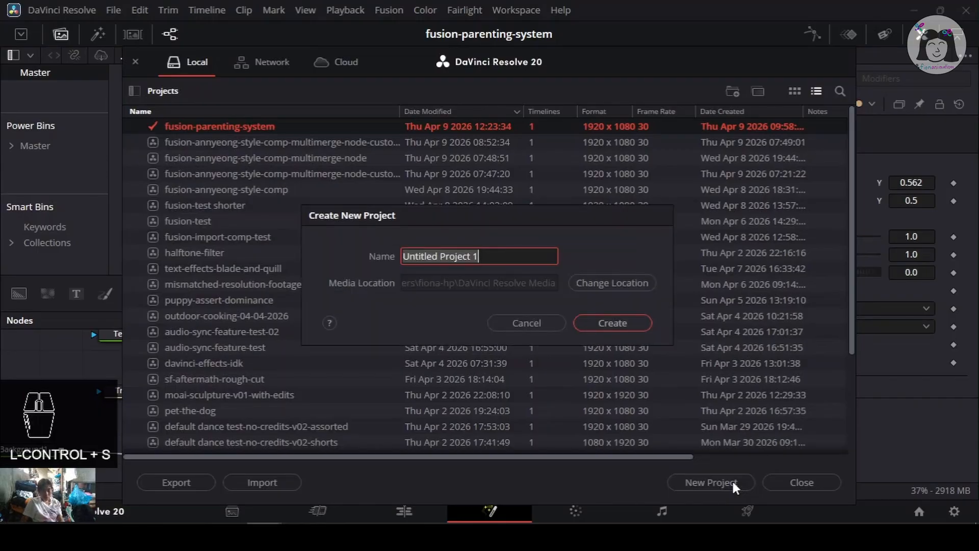
pyautogui.write('fusion')
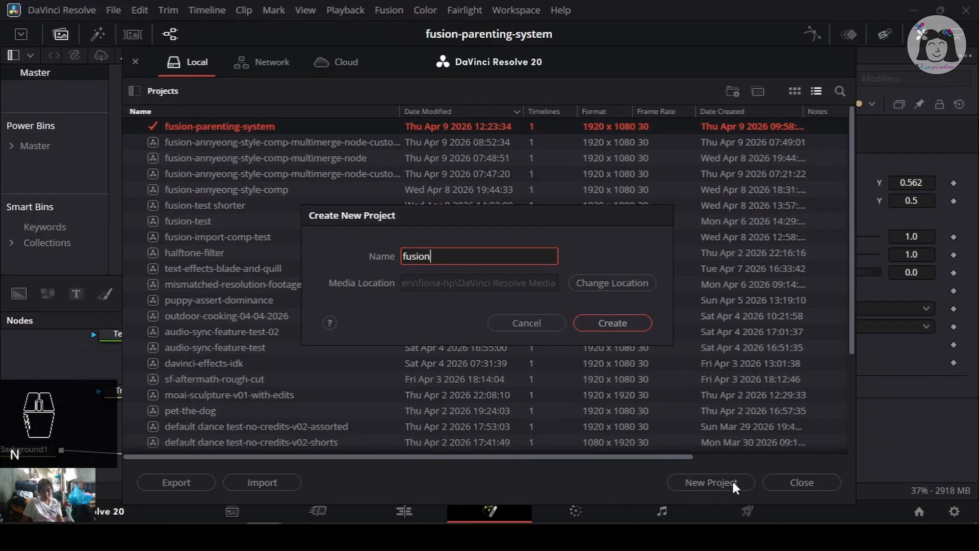
pyautogui.write('-parenting')
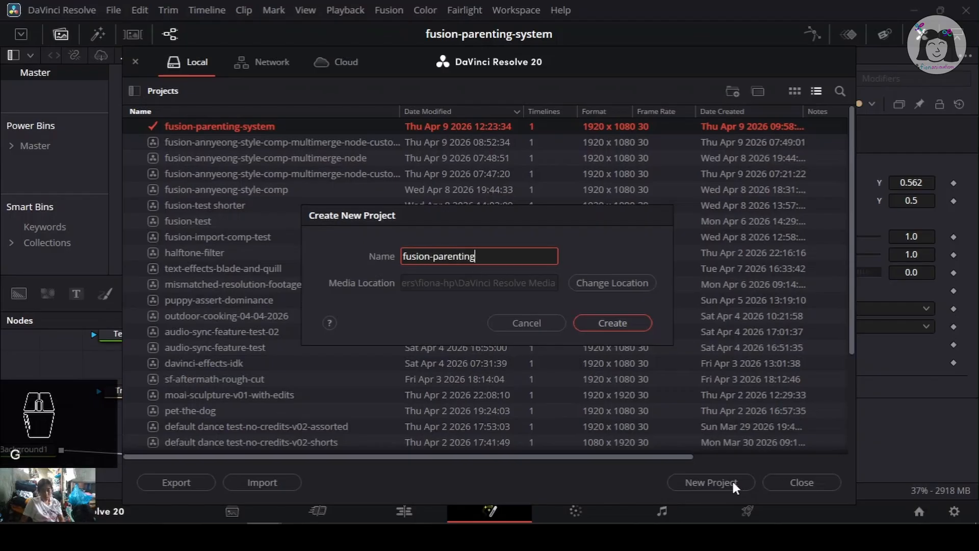
pyautogui.write('-system-')
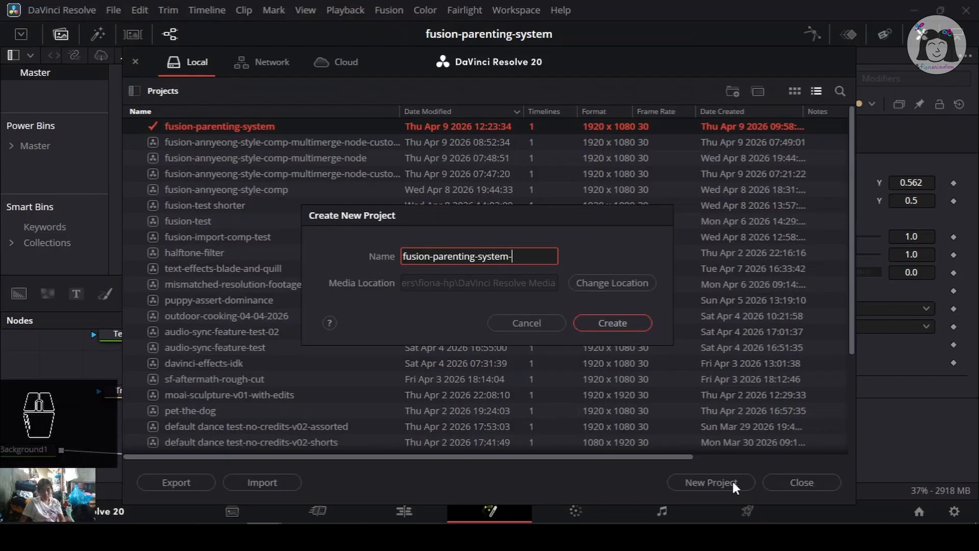
pyautogui.write('t')
pyautogui.press('BackSpace')
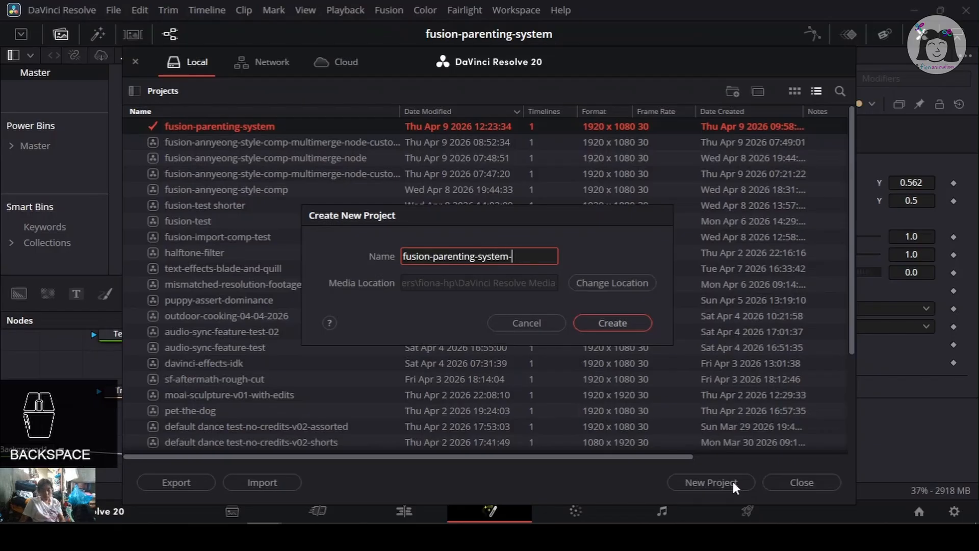
pyautogui.write('demo')
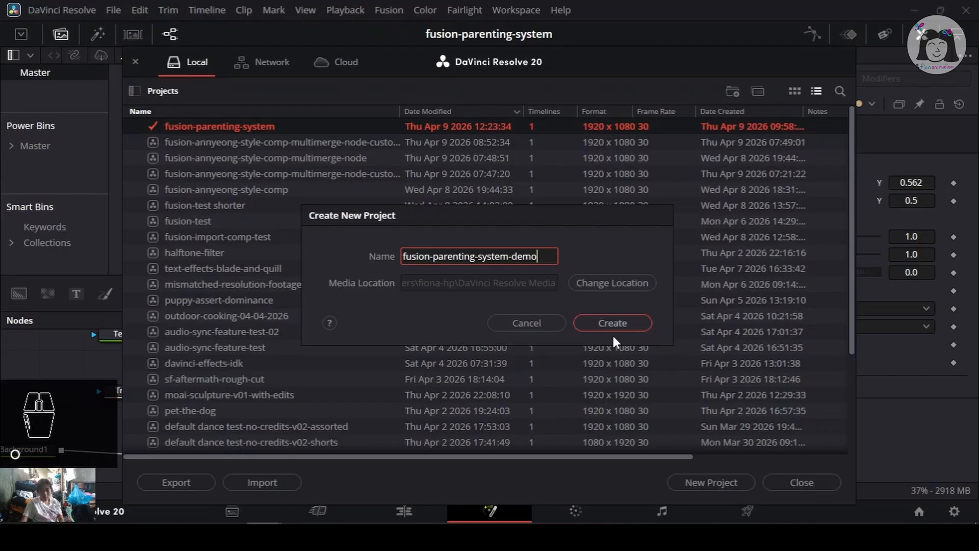
pyautogui.click(612, 323)
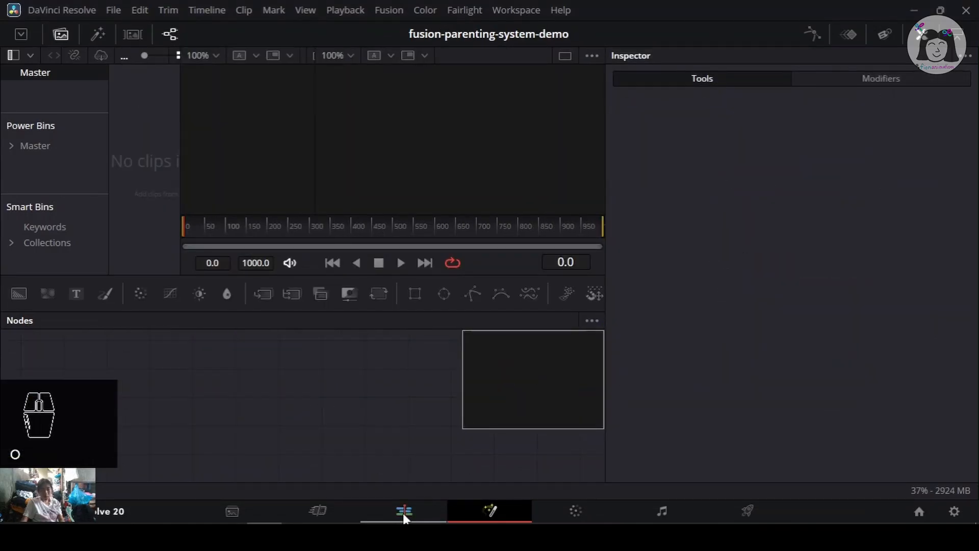
# - On the Edit page, create a new Fusion Composition clip in the media pool with default settings
pyautogui.click(403, 513)
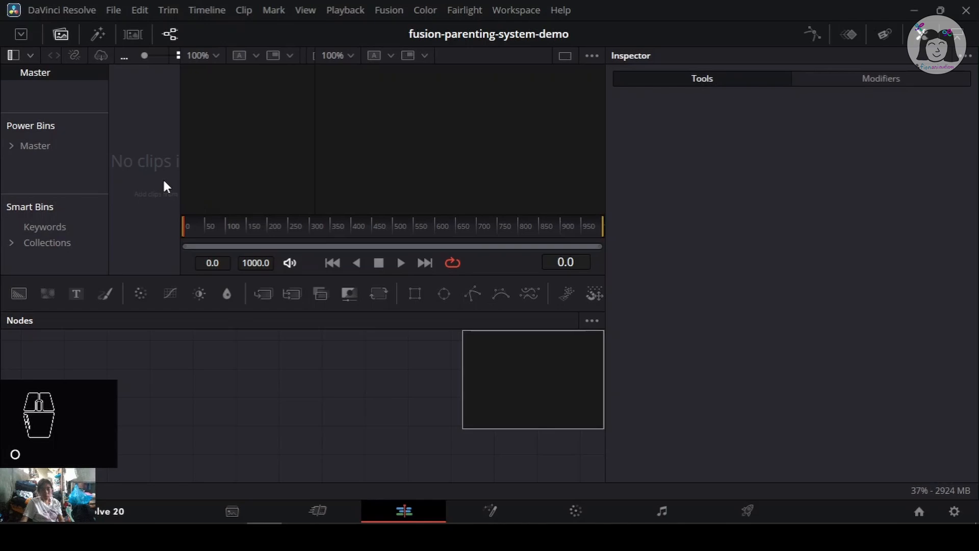
pyautogui.rightClick(187, 147)
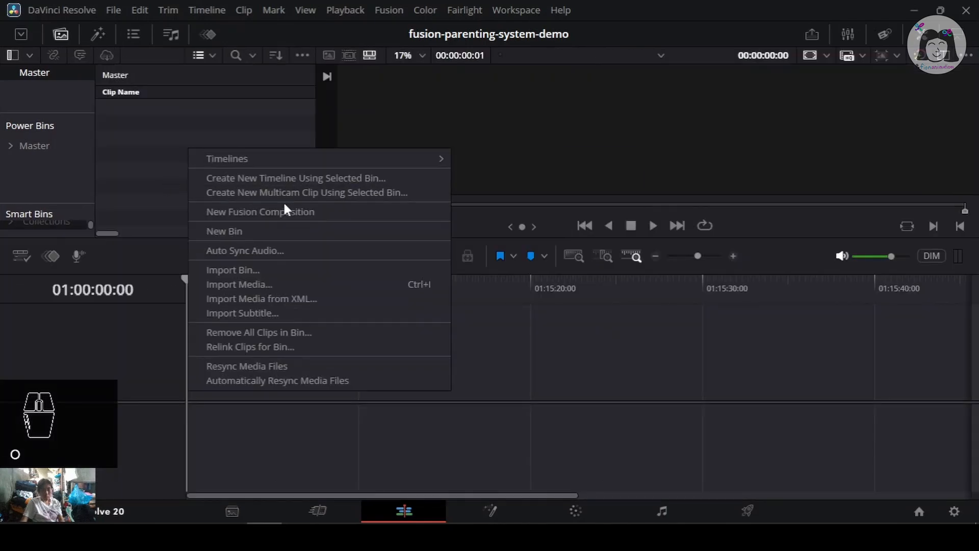
pyautogui.click(284, 210)
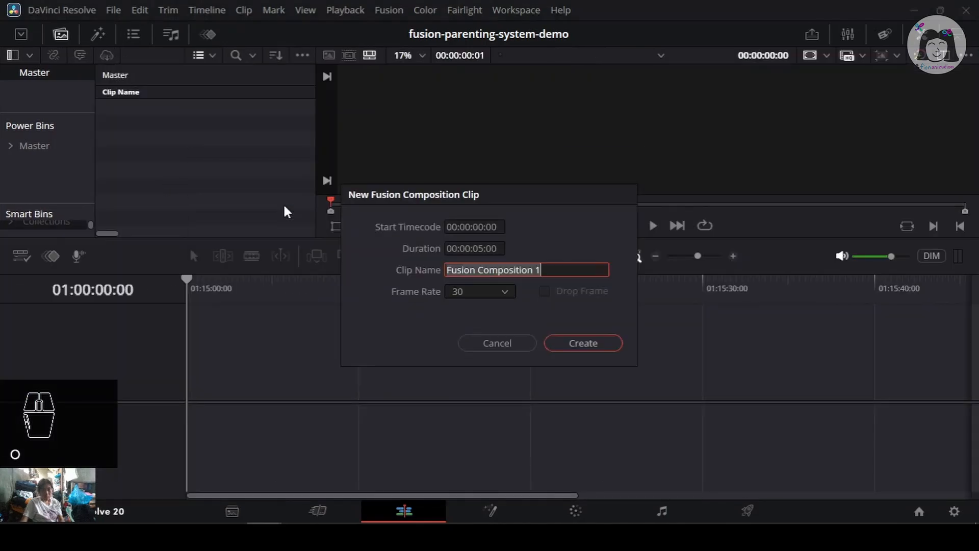
pyautogui.click(581, 347)
# - Place the Fusion Composition clip on the timeline and open it on the Fusion page
pyautogui.moveTo(168, 110); pyautogui.dragTo(196, 386)
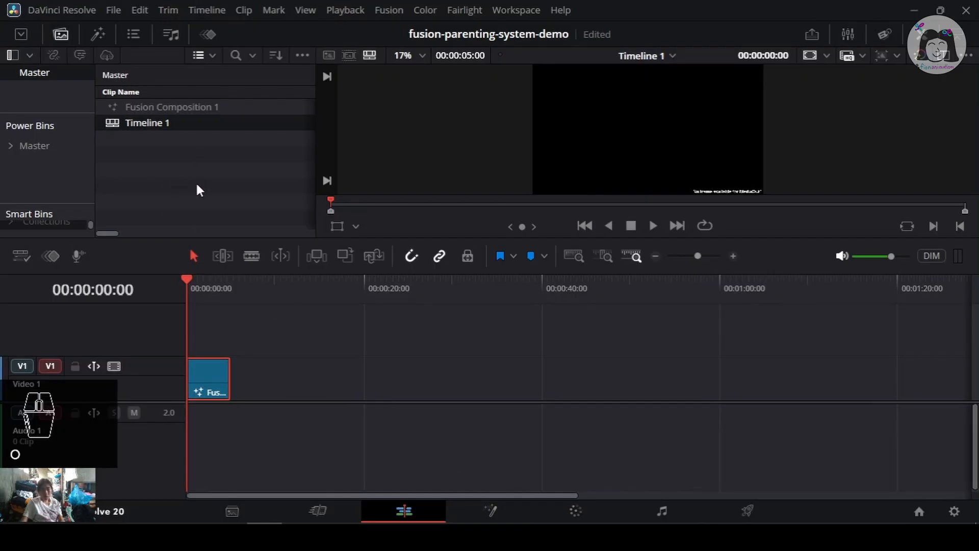
pyautogui.click(489, 511)
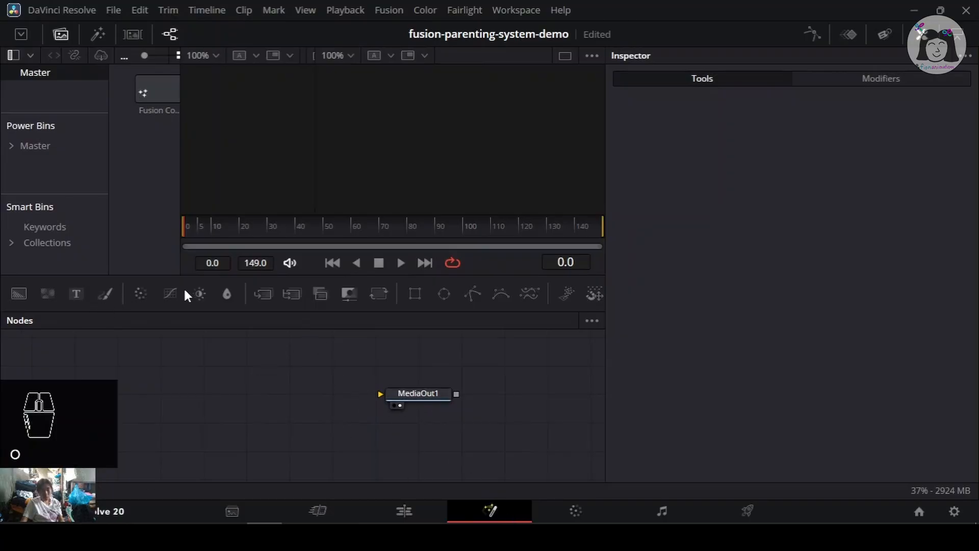
# - Add a Background node connected to MediaOut1 and save the project
pyautogui.click(240, 360)
pyautogui.moveTo(15, 294); pyautogui.dragTo(408, 396)
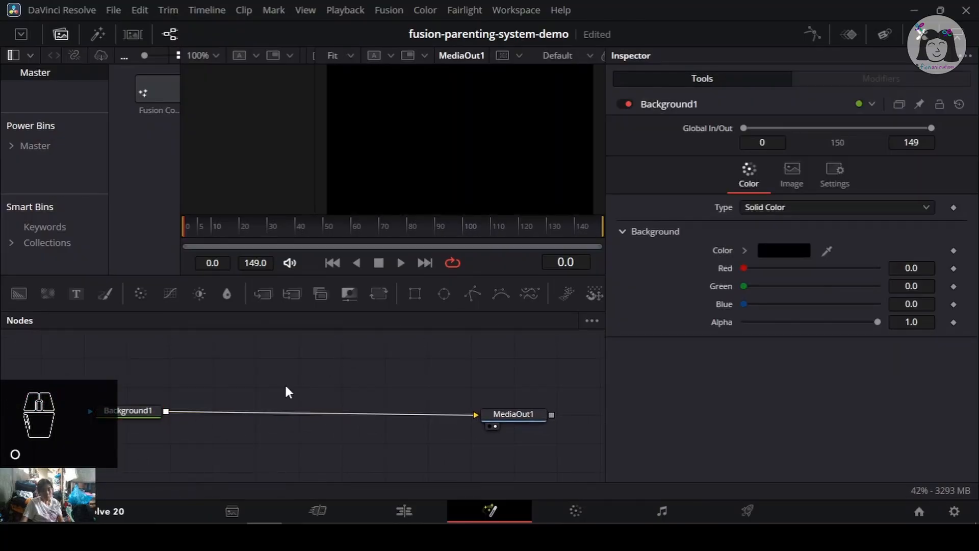
pyautogui.hotkey('ctrl', 's')
# - Add a Text+ node merged over the background and select it
pyautogui.moveTo(216, 354); pyautogui.dragTo(196, 365)
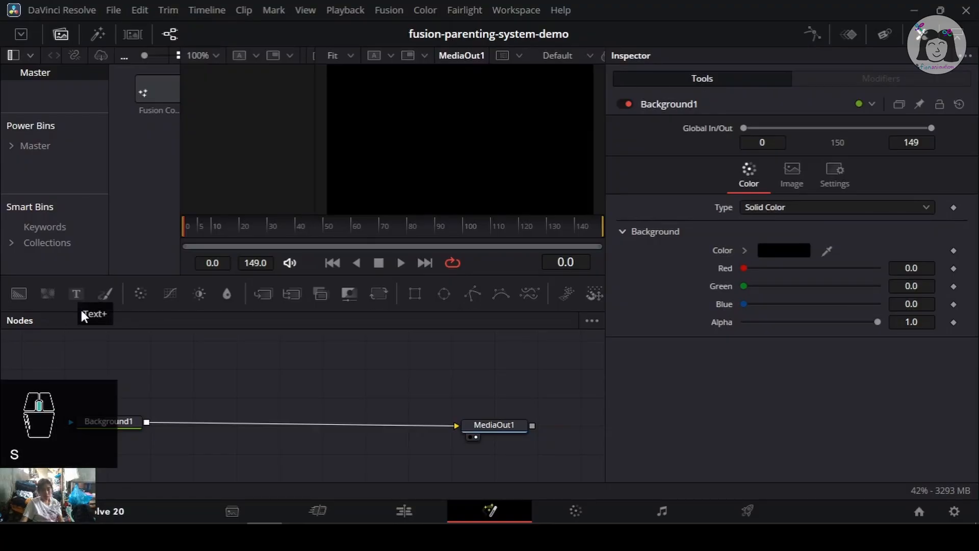
pyautogui.moveTo(81, 294); pyautogui.dragTo(256, 353)
pyautogui.click(251, 354)
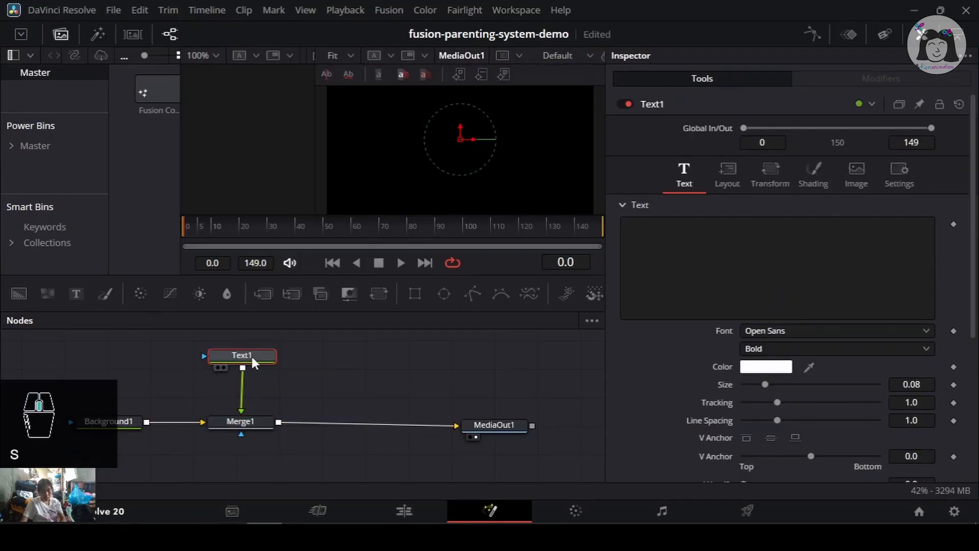
# - Rename the Text1 node to Text_child
pyautogui.press('F2')
pyautogui.click(437, 257)
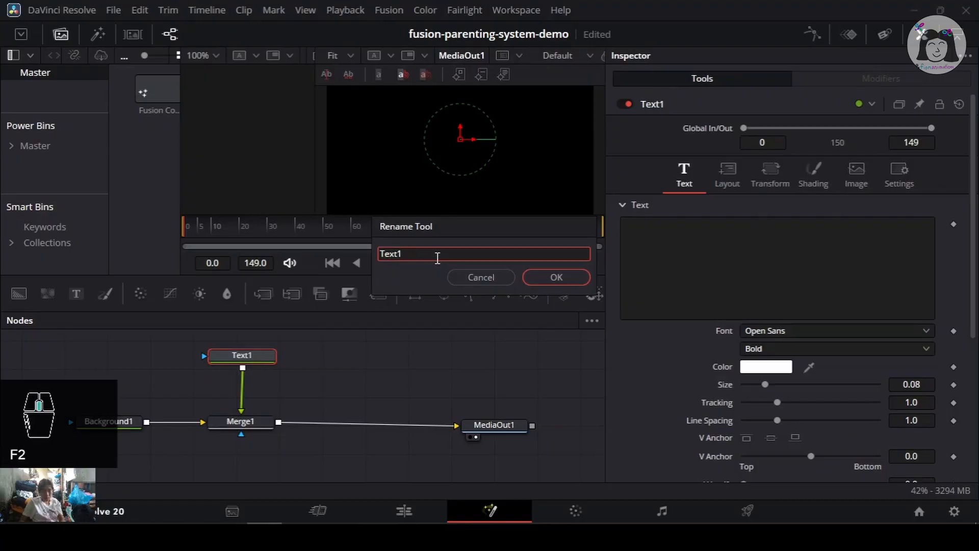
pyautogui.press('BackSpace')
pyautogui.write('_child')
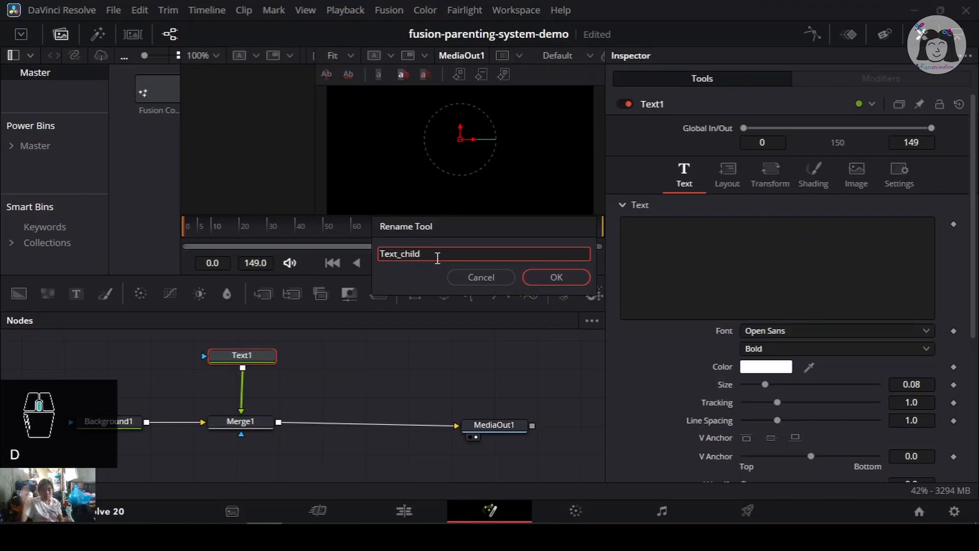
pyautogui.click(556, 280)
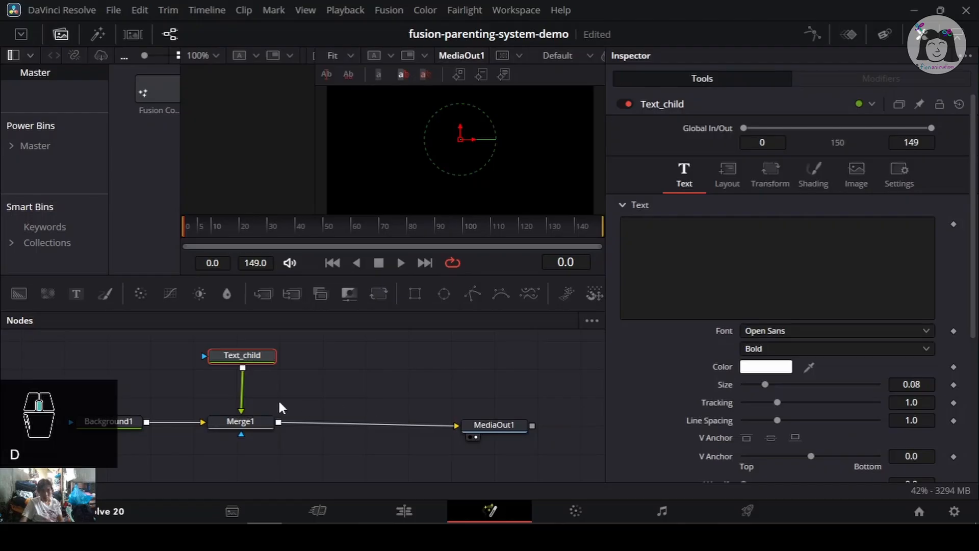
# - Enter child as the Text_child node's text
pyautogui.click(697, 247)
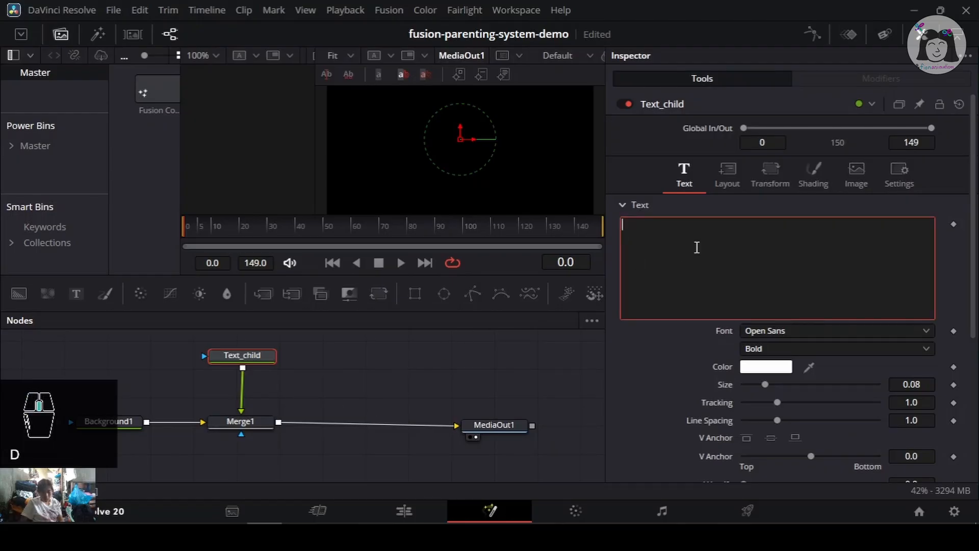
pyautogui.write('child')
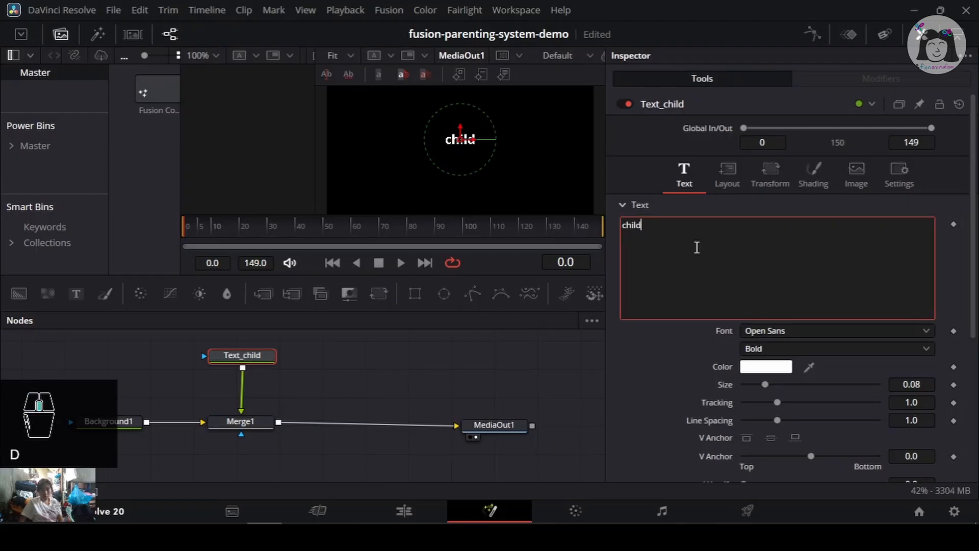
# - Set the Text_child text colour to cyan (#00ffff) and save the project
pyautogui.click(765, 367)
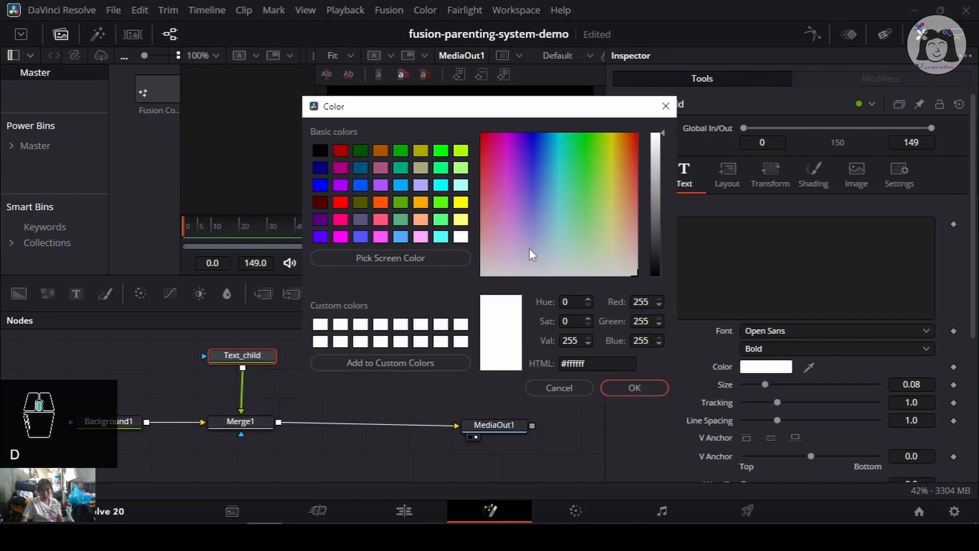
pyautogui.moveTo(530, 249); pyautogui.dragTo(558, 76)
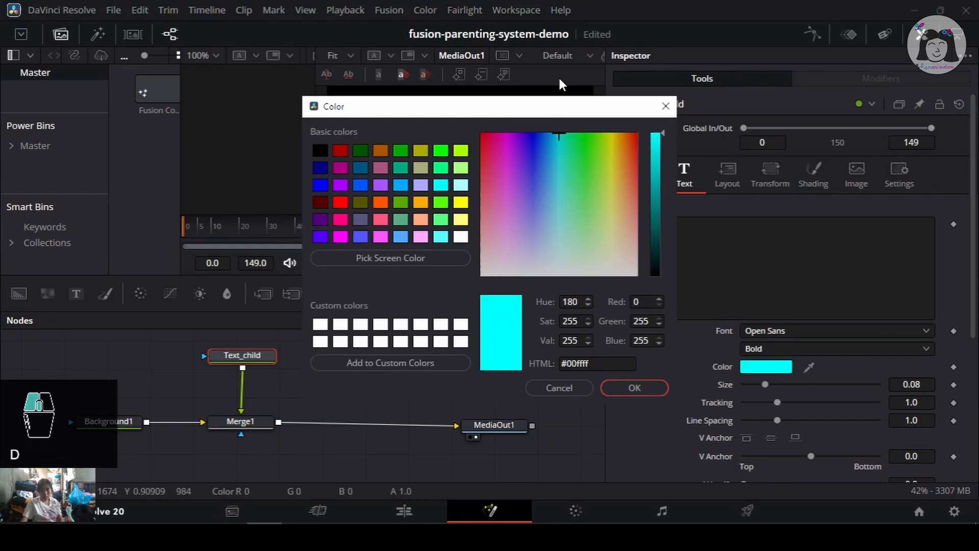
pyautogui.click(634, 387)
pyautogui.moveTo(60, 393); pyautogui.dragTo(510, 450)
pyautogui.hotkey('ctrl', 's')
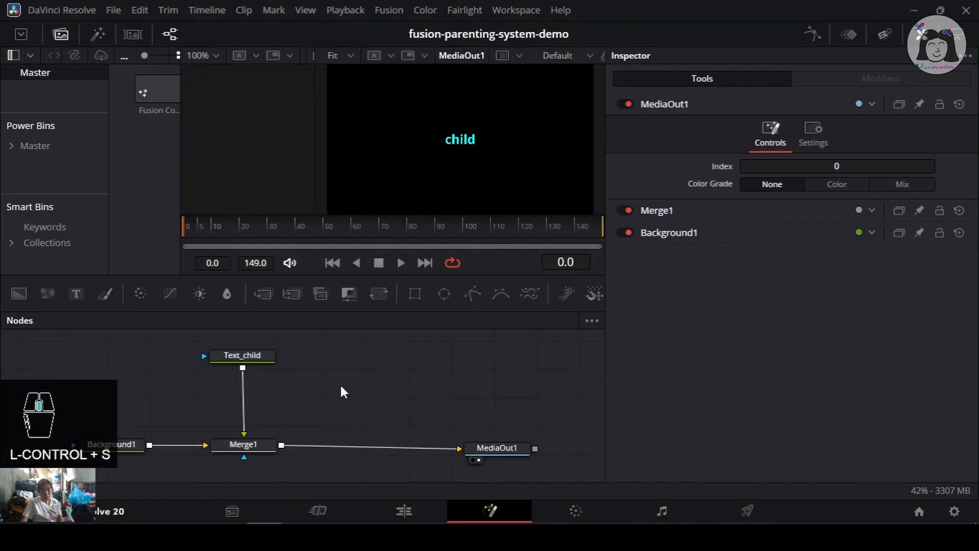
# - Add a second Text+ node merged after Merge1 and position it above its new merge node
pyautogui.click(263, 446)
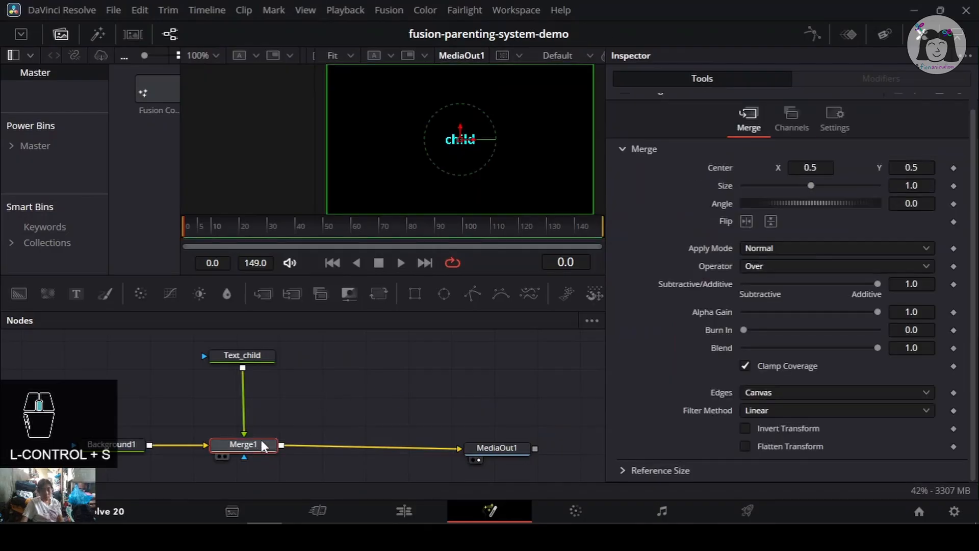
pyautogui.click(255, 353)
pyautogui.click(323, 365)
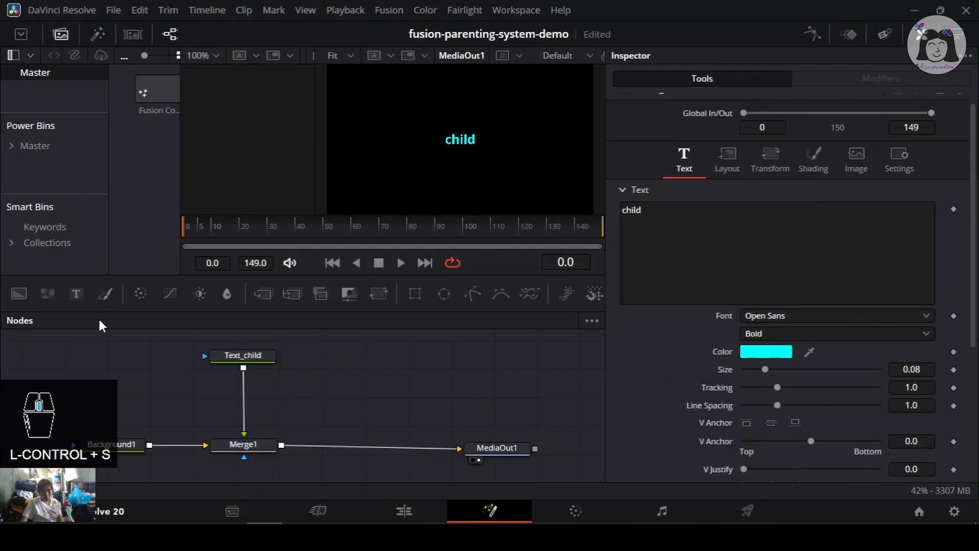
pyautogui.moveTo(71, 292); pyautogui.dragTo(353, 449)
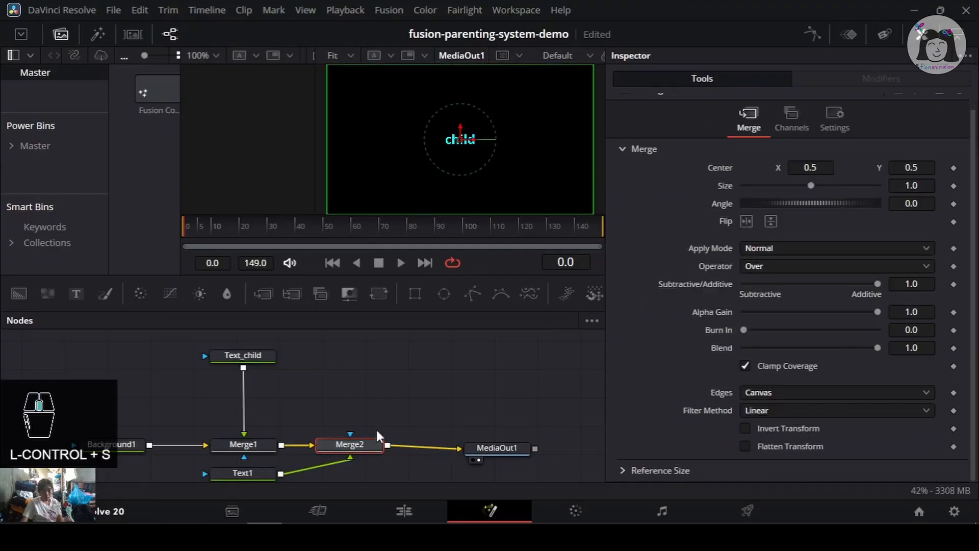
pyautogui.moveTo(260, 469); pyautogui.dragTo(376, 354)
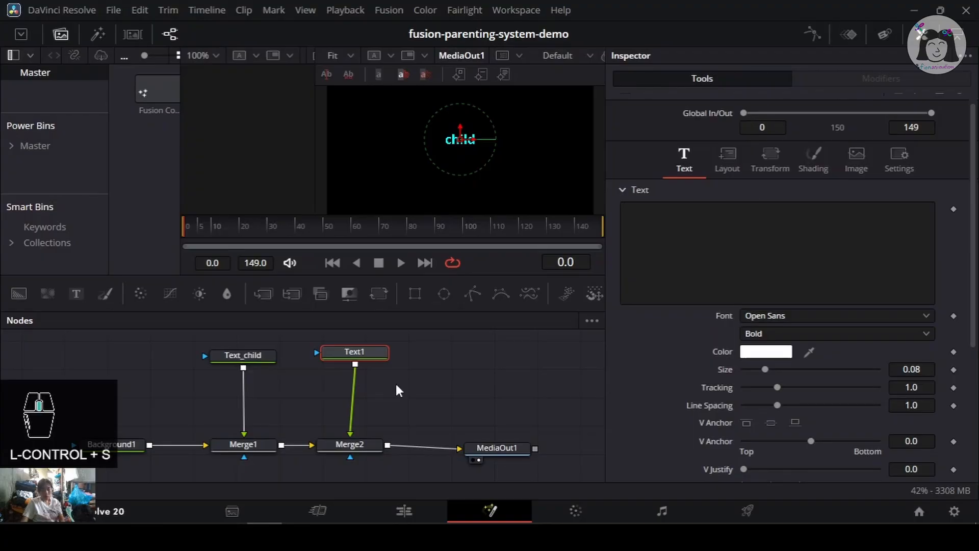
# - Rename the new Text1 node to Text_parent
pyautogui.press('F2')
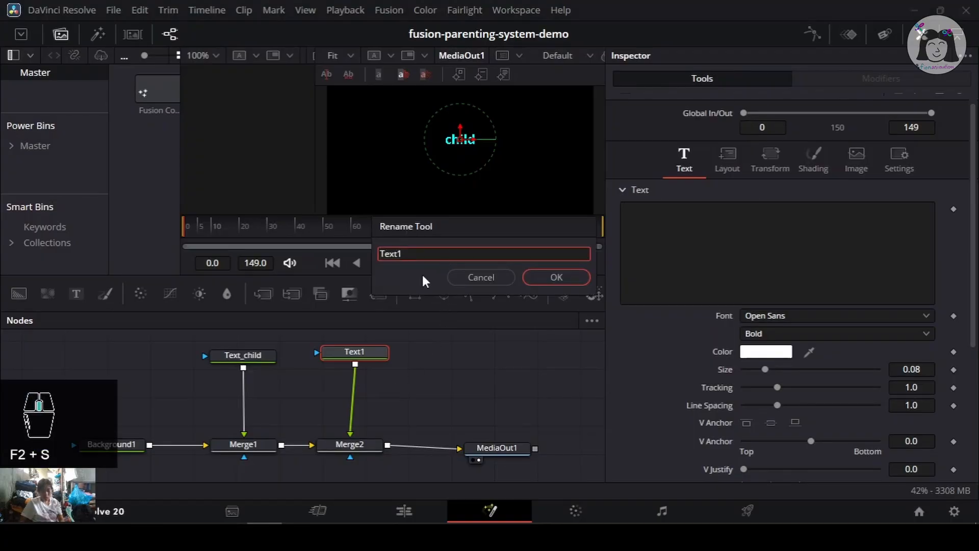
pyautogui.press('BackSpace')
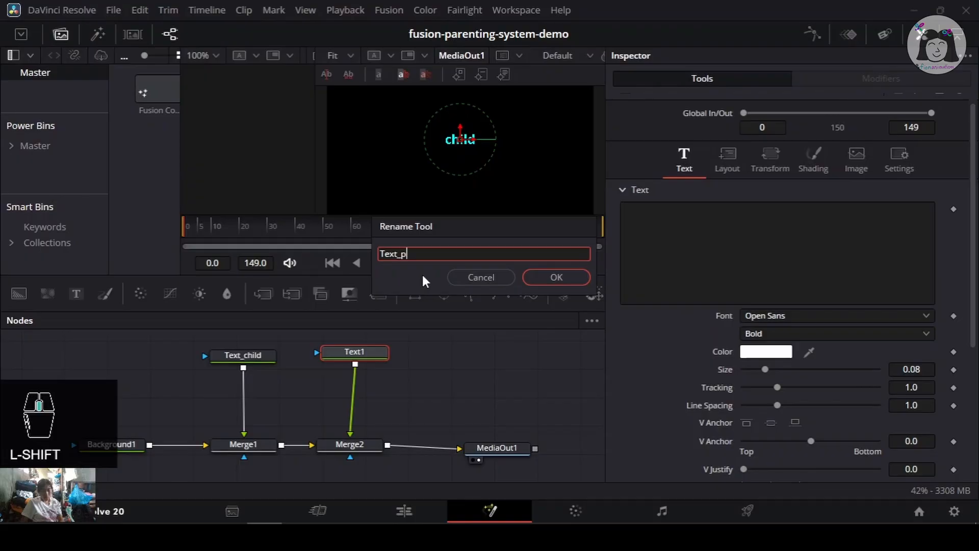
pyautogui.write('arent')
pyautogui.click(567, 280)
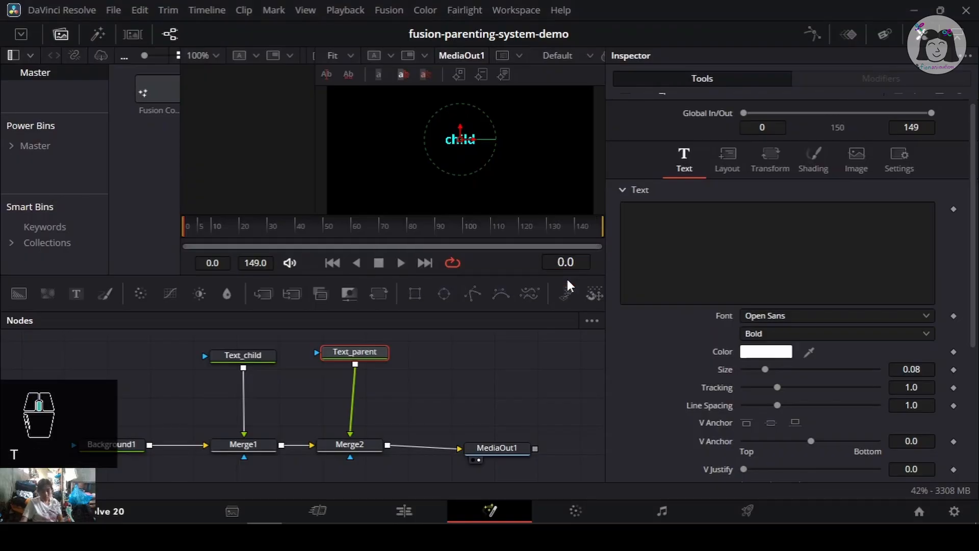
# - Enter parent as the Text_parent node's text
pyautogui.click(748, 236)
pyautogui.write('paren')
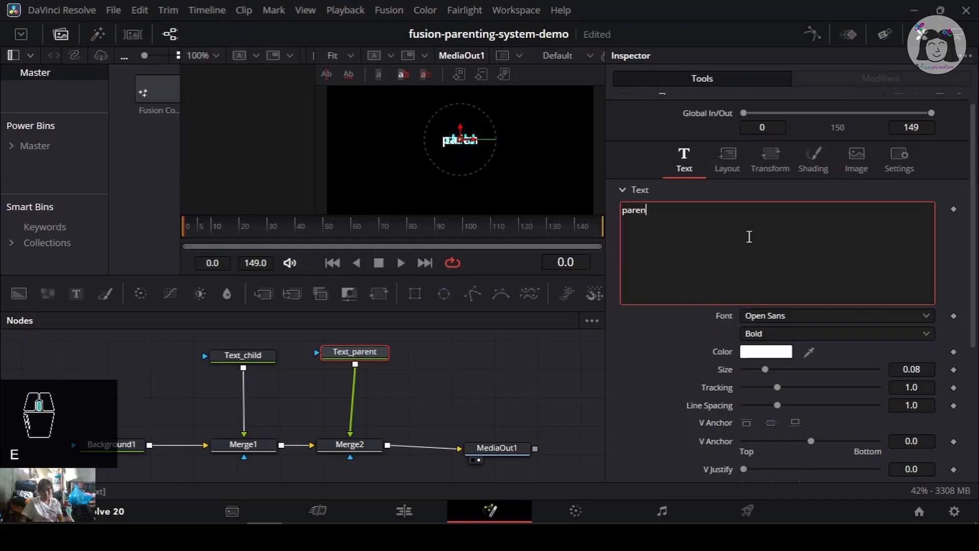
pyautogui.write('t')
# - Set the Text_parent text colour to red and save the project
pyautogui.click(682, 375)
pyautogui.click(777, 353)
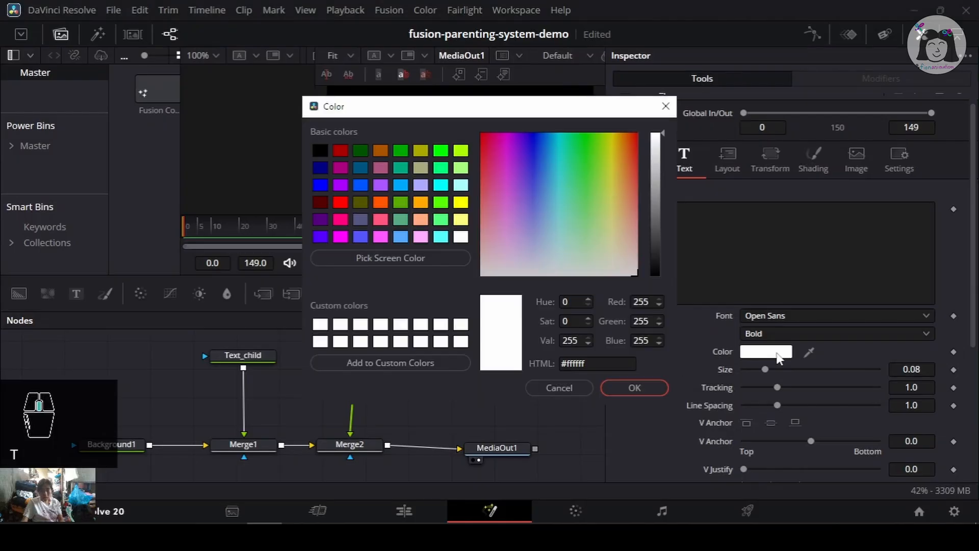
pyautogui.moveTo(547, 198); pyautogui.dragTo(448, 86)
pyautogui.click(634, 387)
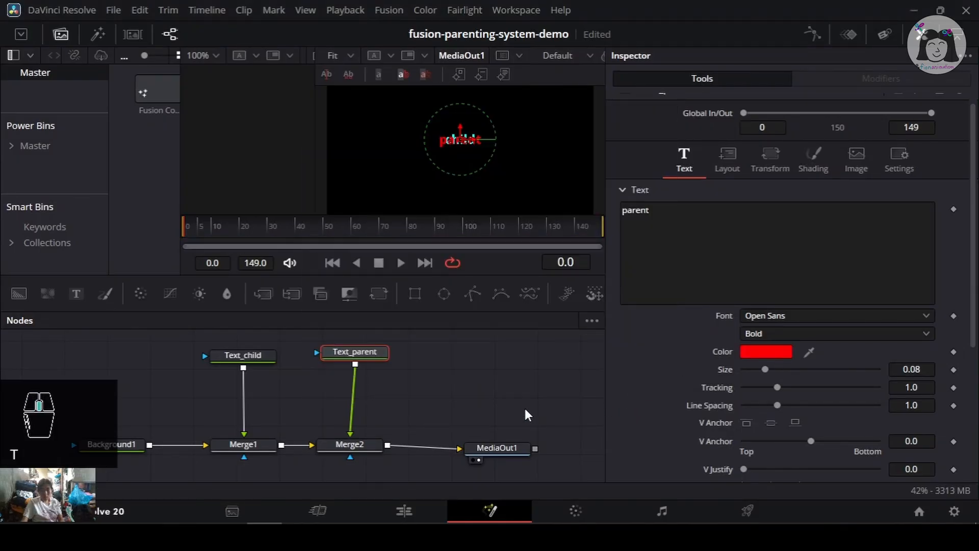
pyautogui.hotkey('ctrl', 's')
# - Delete both Merge1 and Merge2 nodes from the node tree
pyautogui.moveTo(414, 379); pyautogui.dragTo(371, 397)
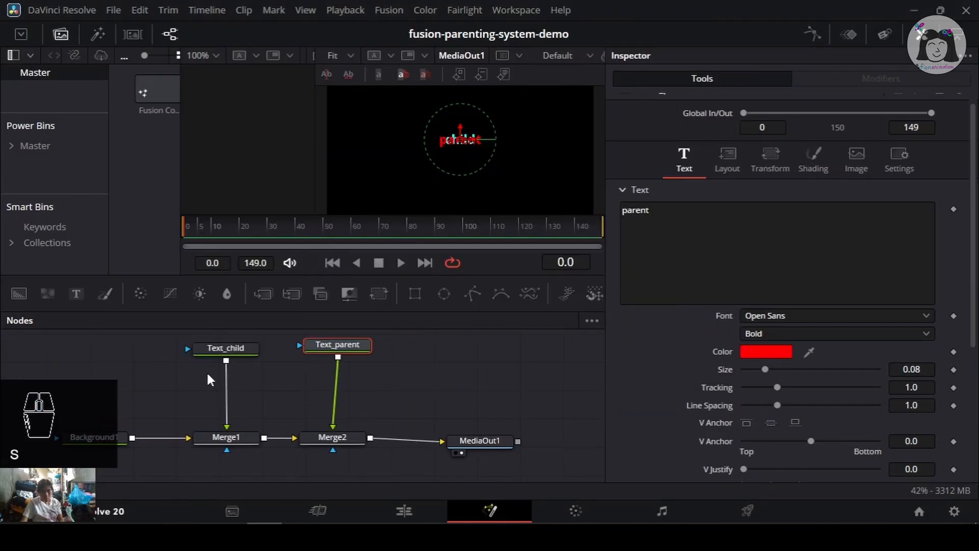
pyautogui.click(238, 348)
pyautogui.click(237, 442)
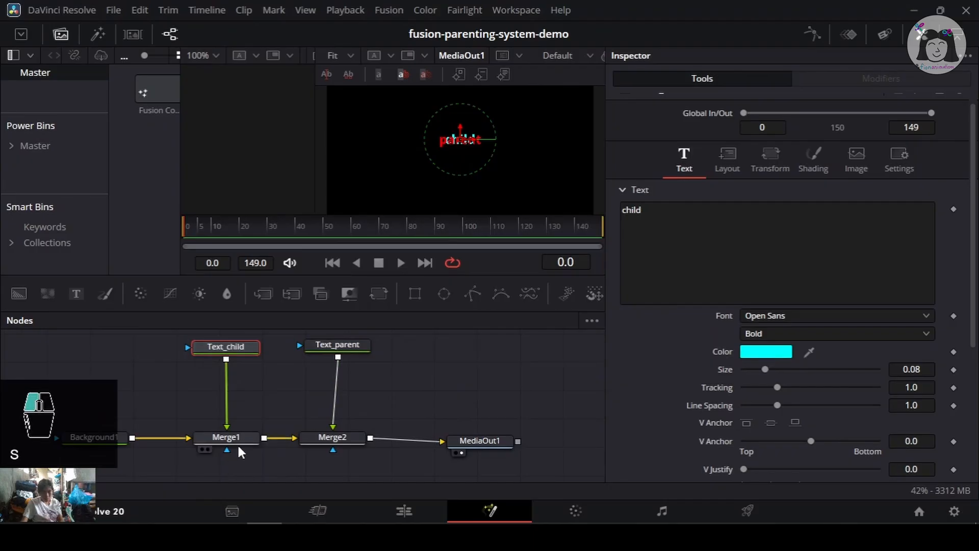
pyautogui.keyDown('shift'); pyautogui.click(331, 439); pyautogui.keyUp('shift')
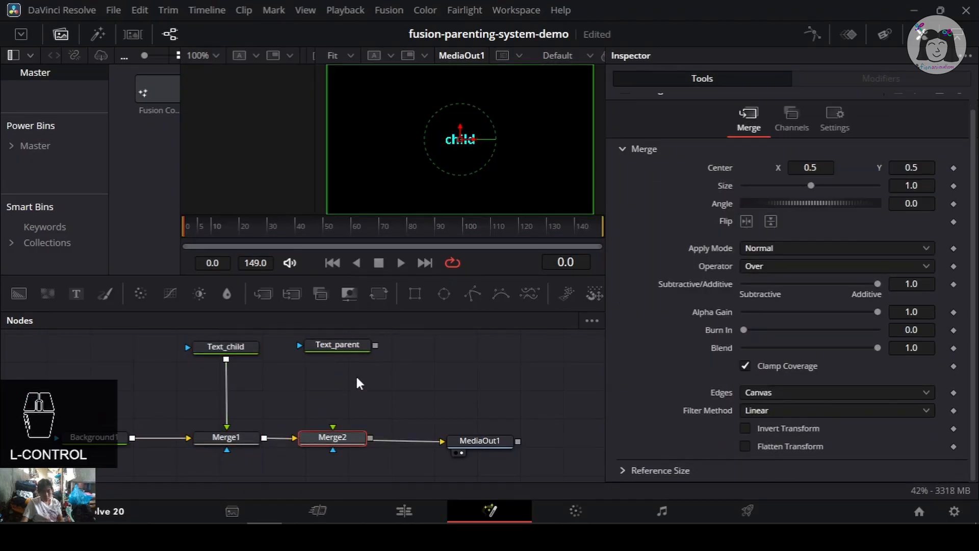
pyautogui.hotkey('ctrl', 'z')
pyautogui.click(239, 439)
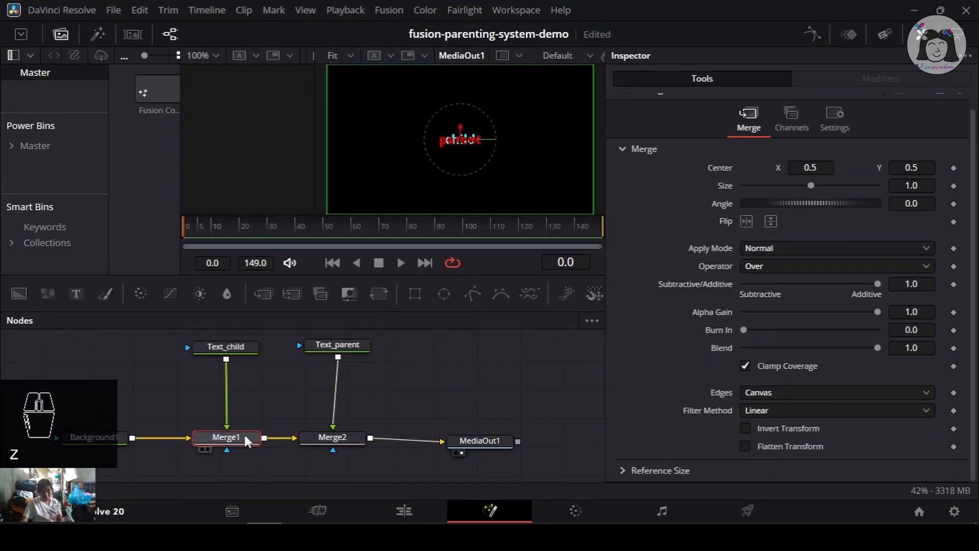
pyautogui.press('Delete')
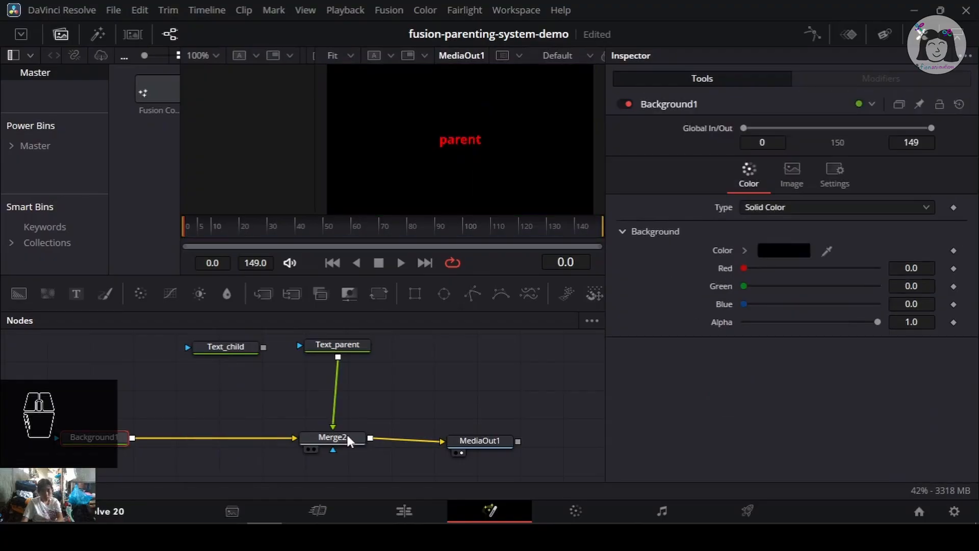
pyautogui.click(347, 433)
pyautogui.press('Delete')
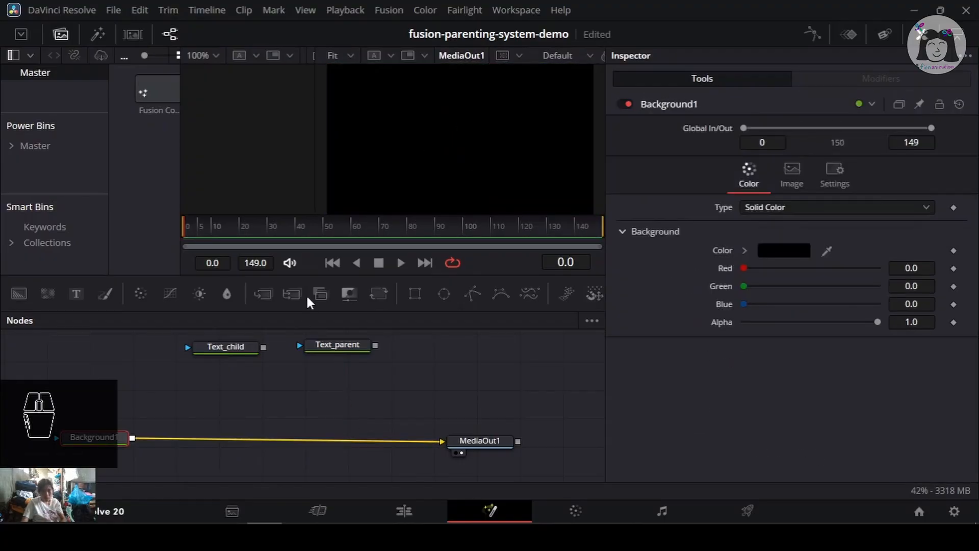
# - Insert a MultiMerge node between Background1 and MediaOut1, connect both text nodes to it, and save
pyautogui.moveTo(291, 299); pyautogui.dragTo(283, 438)
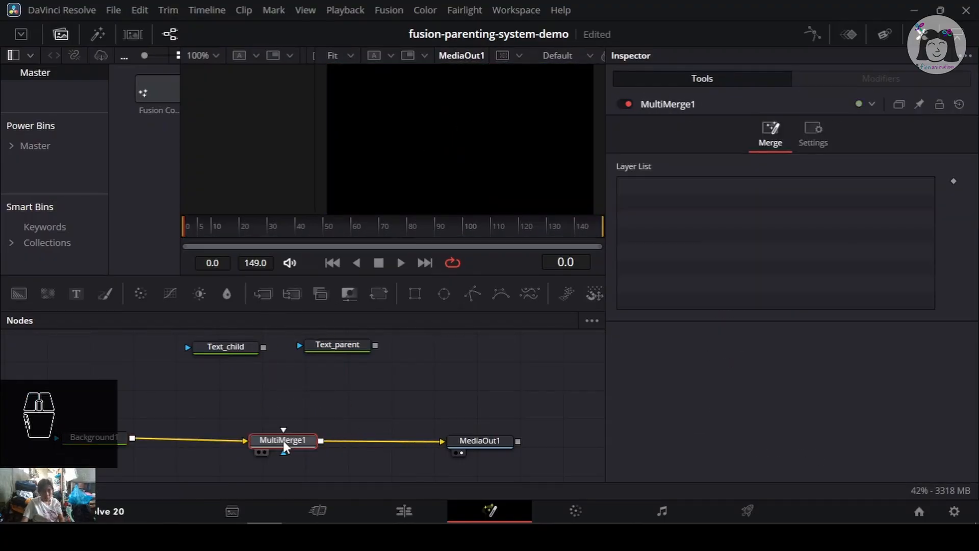
pyautogui.click(270, 348)
pyautogui.moveTo(263, 347); pyautogui.dragTo(279, 431)
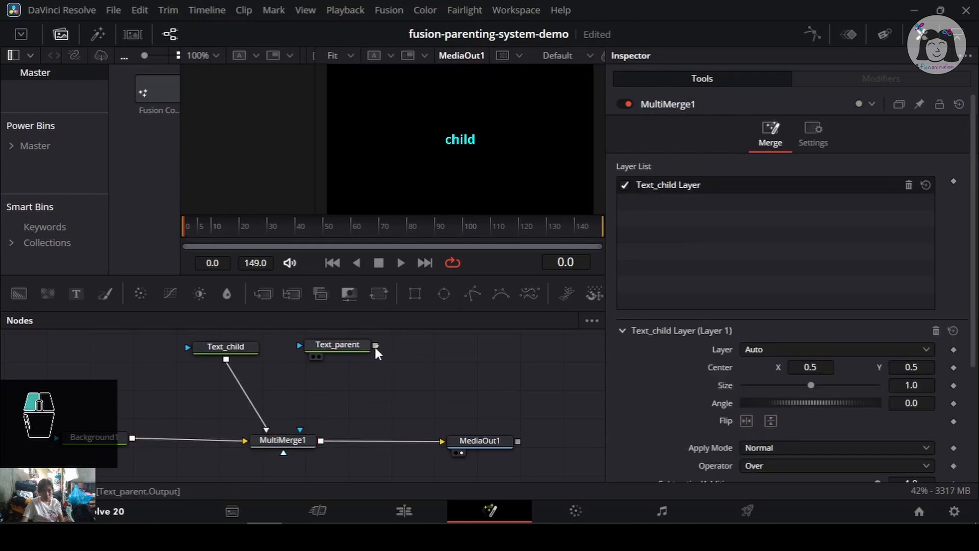
pyautogui.moveTo(375, 347); pyautogui.dragTo(289, 443)
pyautogui.hotkey('ctrl', 's')
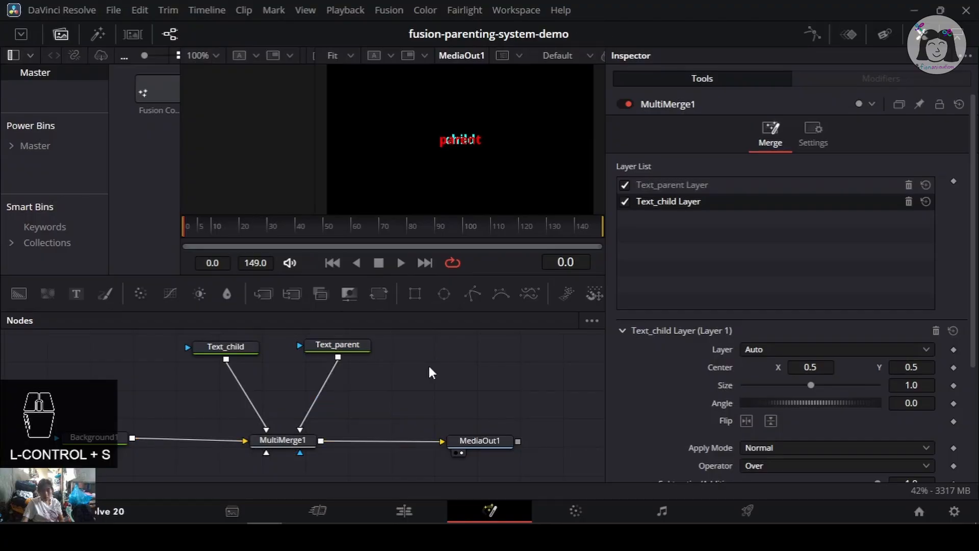
# - Inspect the Text_parent and Text_child layers in the MultiMerge1 layer list
pyautogui.click(699, 186)
pyautogui.click(698, 201)
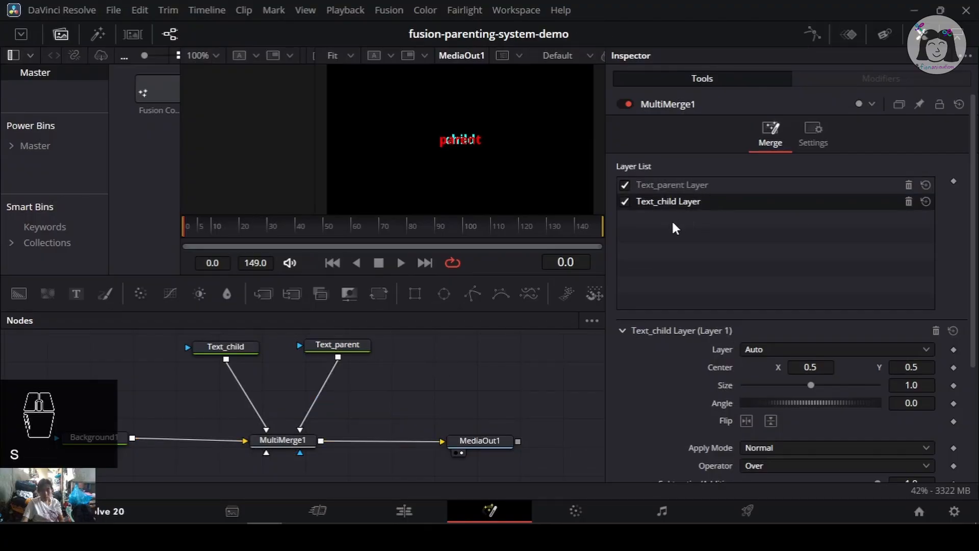
pyautogui.click(711, 185)
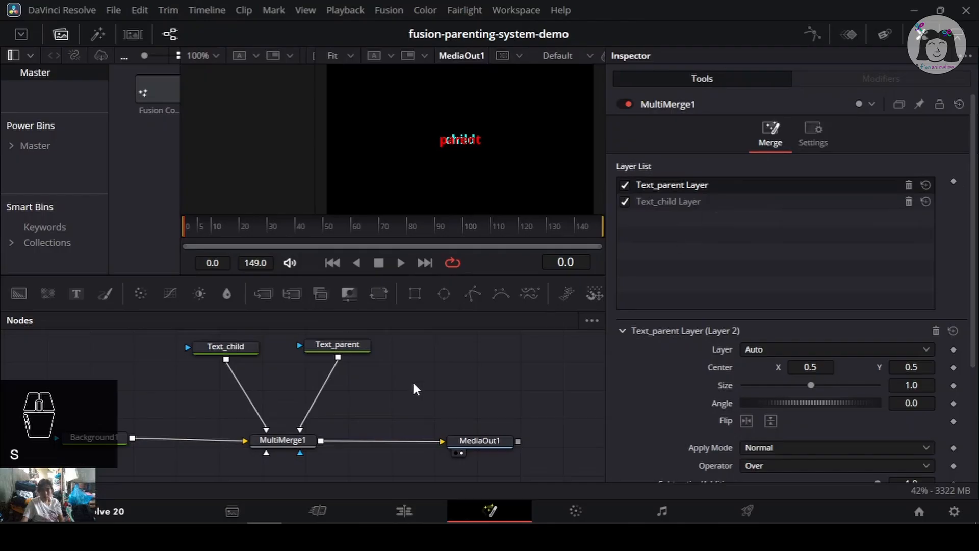
pyautogui.click(292, 439)
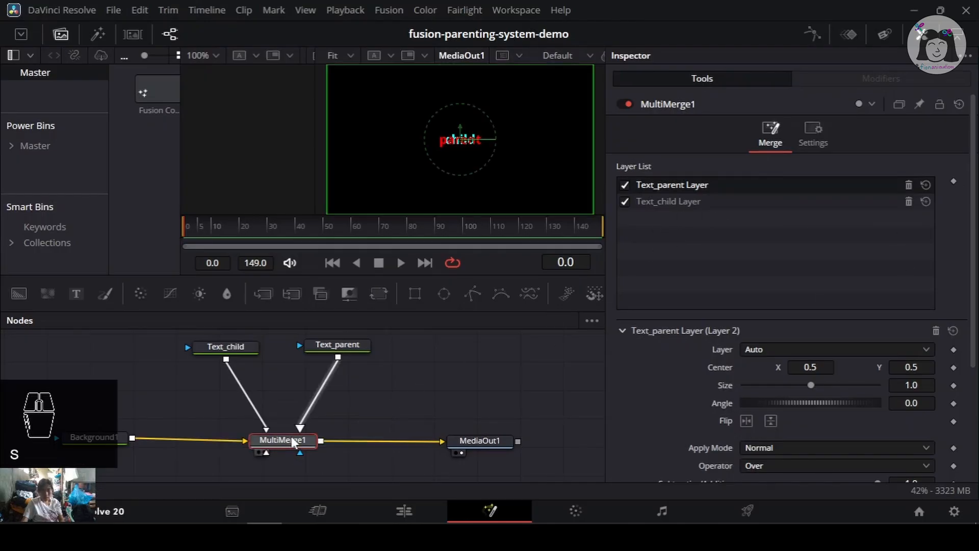
pyautogui.hotkey('ctrl', 's')
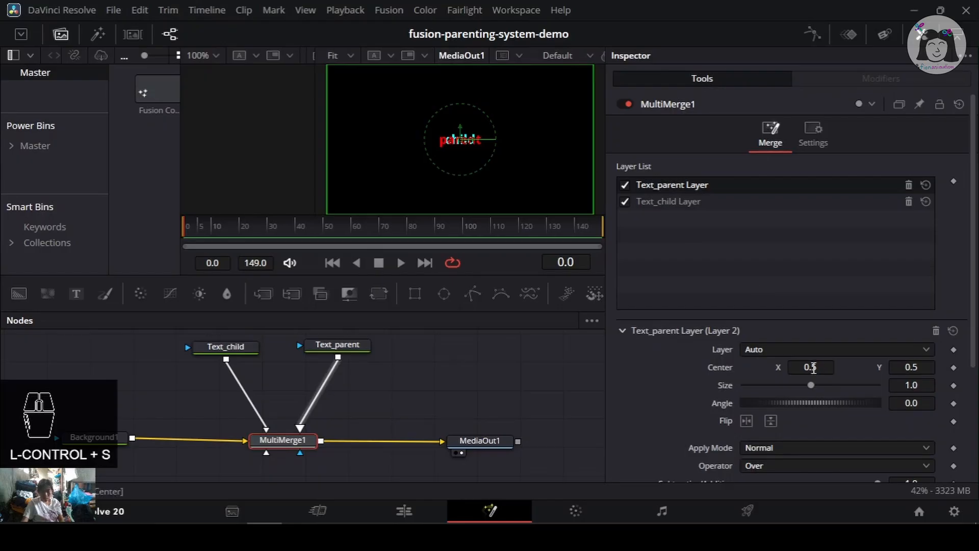
# - Try shifting the Text_parent and Text_child layers' Center X in MultiMerge1, undoing each change
pyautogui.moveTo(809, 367)
pyautogui.mouseDown()
pyautogui.moveTo(800, 367)
pyautogui.moveTo(812, 367)
pyautogui.mouseUp()
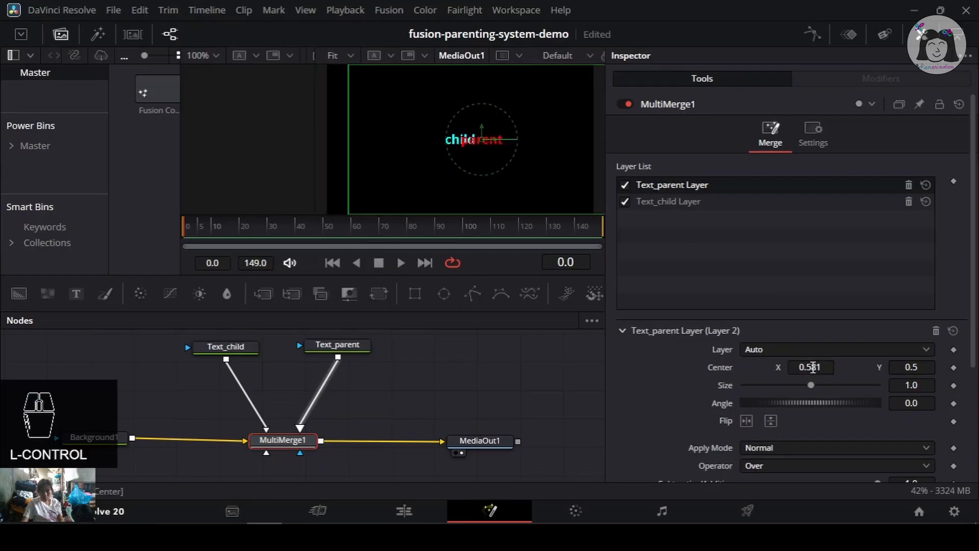
pyautogui.hotkey('ctrl', 'z')
pyautogui.click(663, 201)
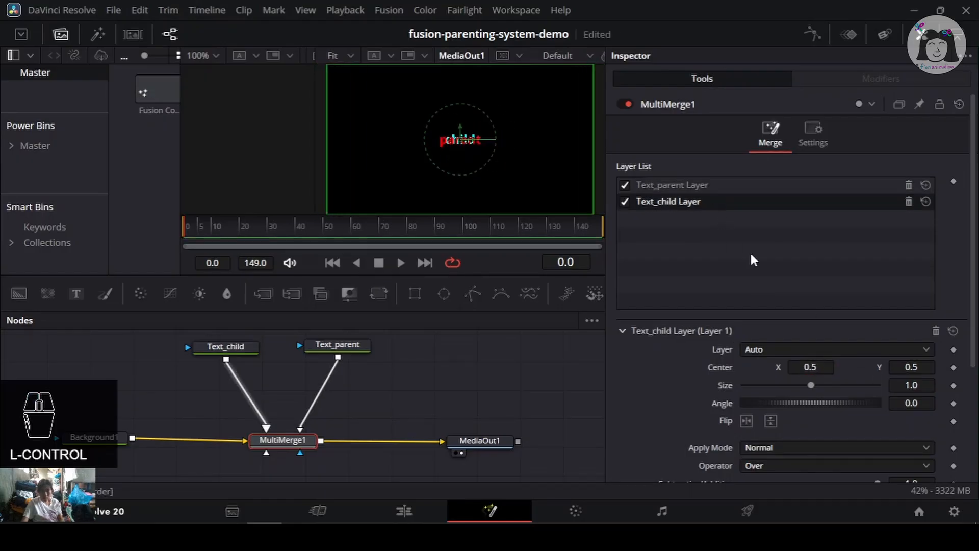
pyautogui.click(721, 190)
pyautogui.moveTo(810, 366); pyautogui.dragTo(836, 367)
pyautogui.hotkey('ctrl', 'z')
pyautogui.click(708, 201)
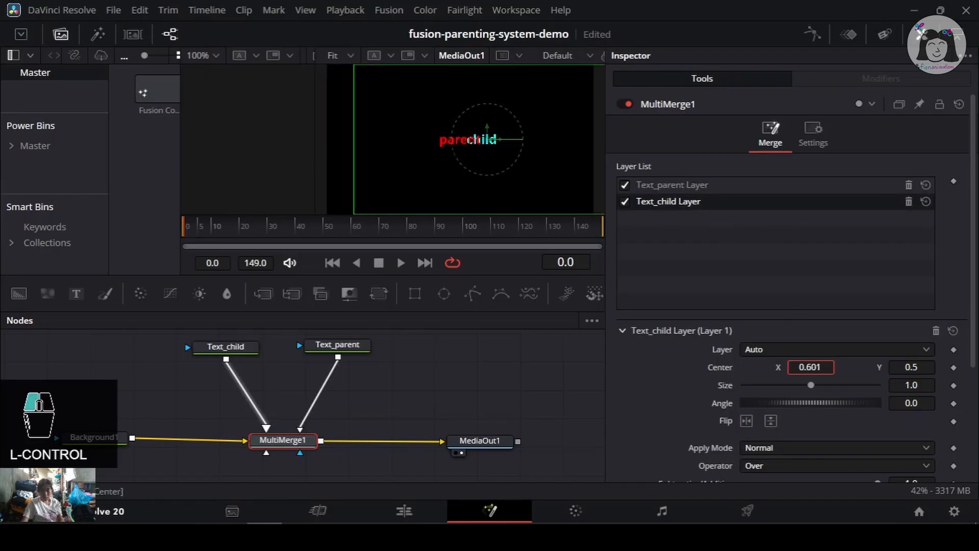
pyautogui.hotkey('ctrl', 'z')
pyautogui.hotkey('ctrl', 's')
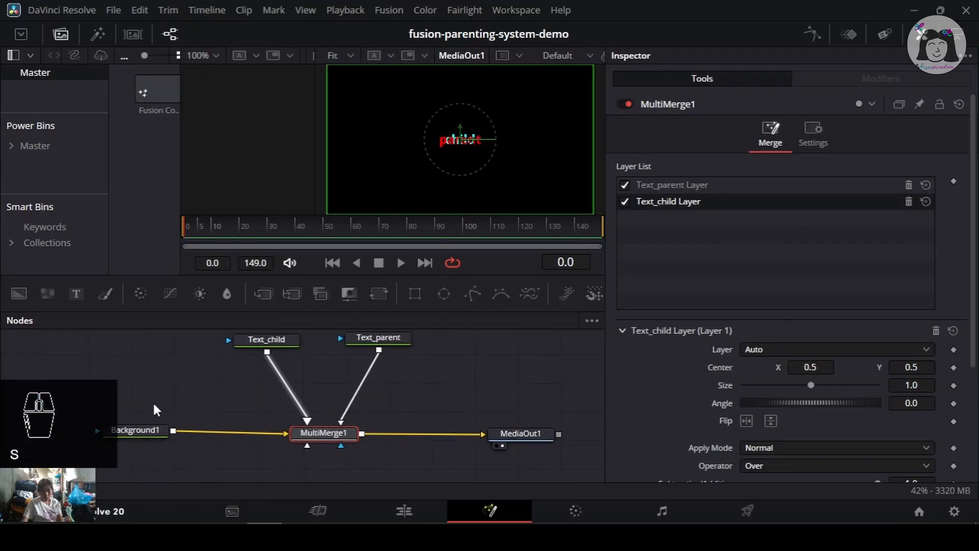
# - Move the MediaOut1 node slightly lower in the node tree and save
pyautogui.moveTo(87, 377); pyautogui.dragTo(556, 469)
pyautogui.moveTo(536, 434); pyautogui.dragTo(536, 447)
pyautogui.hotkey('ctrl', 's')
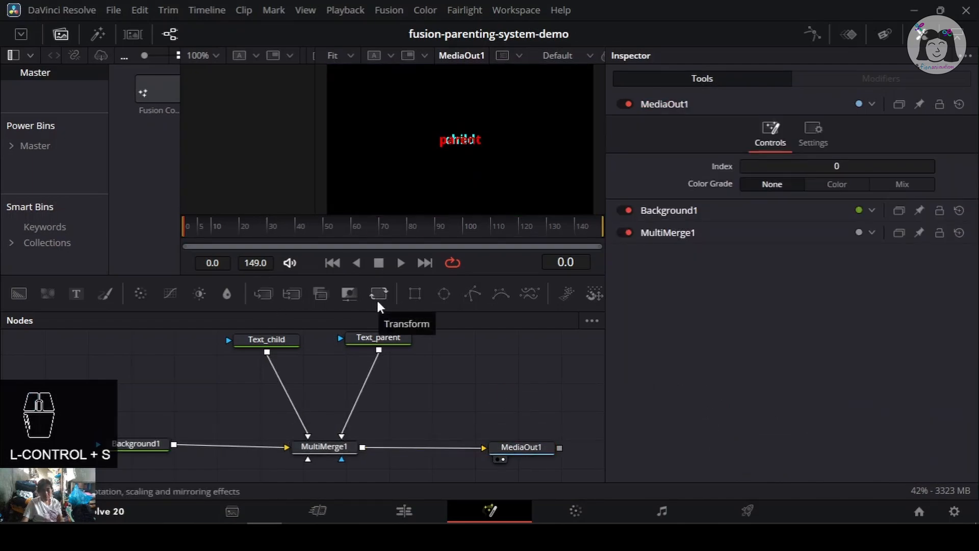
# - Insert a Transform node between Text_parent and MultiMerge1 and save the project
pyautogui.moveTo(376, 289); pyautogui.dragTo(415, 392)
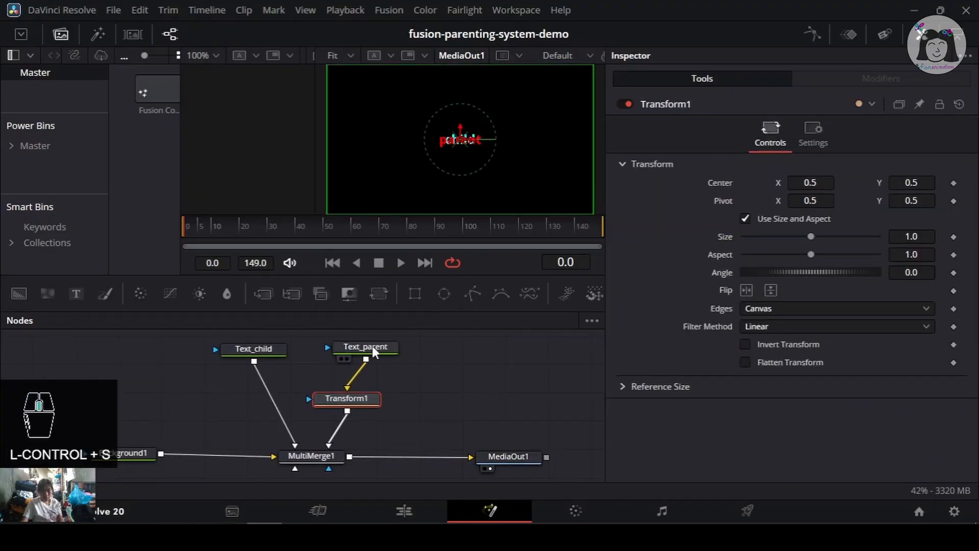
pyautogui.click(362, 349)
pyautogui.click(365, 398)
pyautogui.hotkey('ctrl', 's')
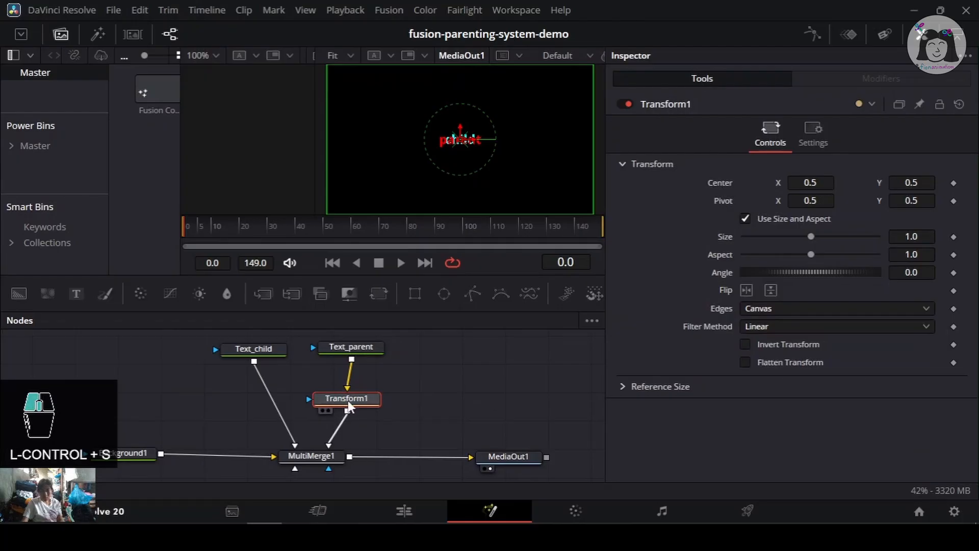
pyautogui.moveTo(365, 399); pyautogui.dragTo(377, 402)
# - Rename the Transform1 node to Transform_parent and save the project
pyautogui.press('F2')
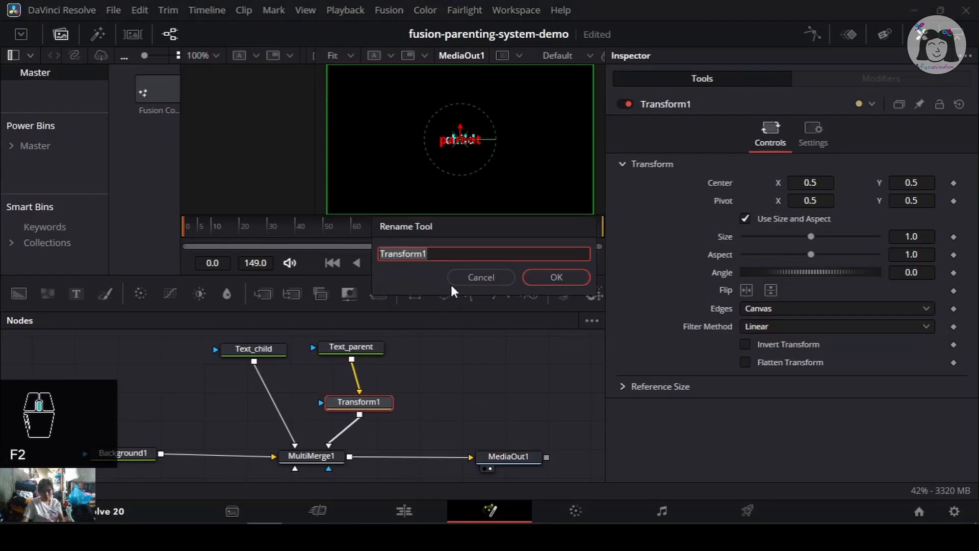
pyautogui.press('BackSpace')
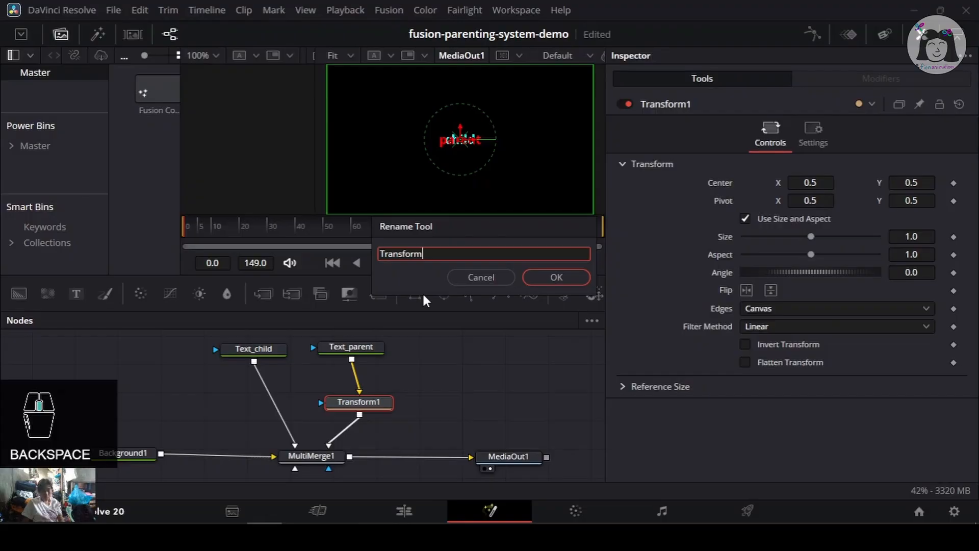
pyautogui.write('_parent')
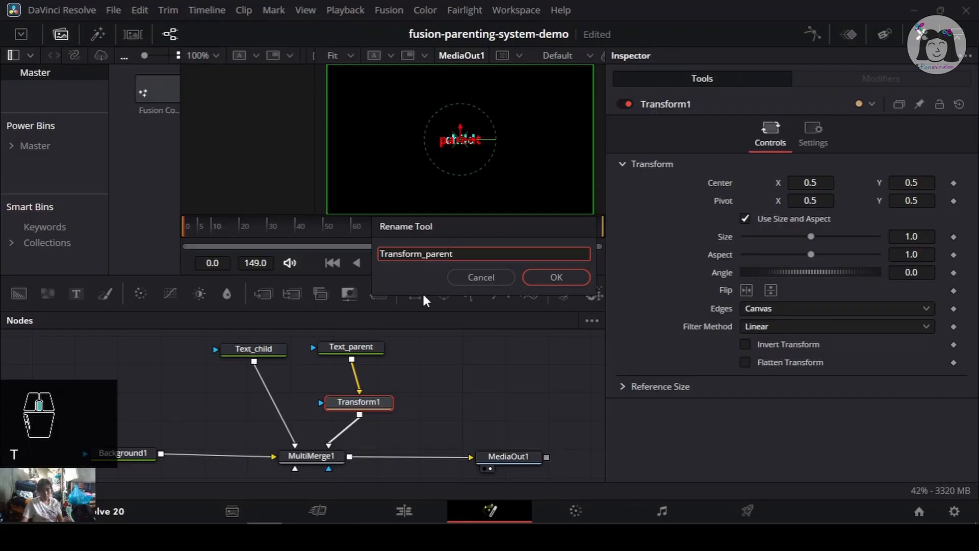
pyautogui.click(552, 279)
pyautogui.click(474, 446)
pyautogui.hotkey('ctrl', 's')
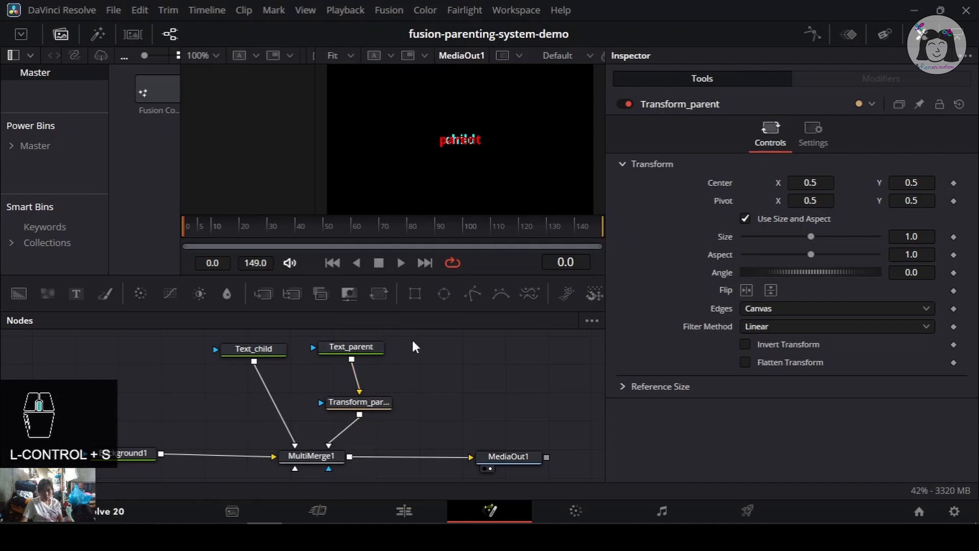
# - Nudge the Text_child and Transform_parent nodes slightly in the node tree and save the project
pyautogui.scroll(2, 427, 365)
pyautogui.hscroll(2, 408, 363)
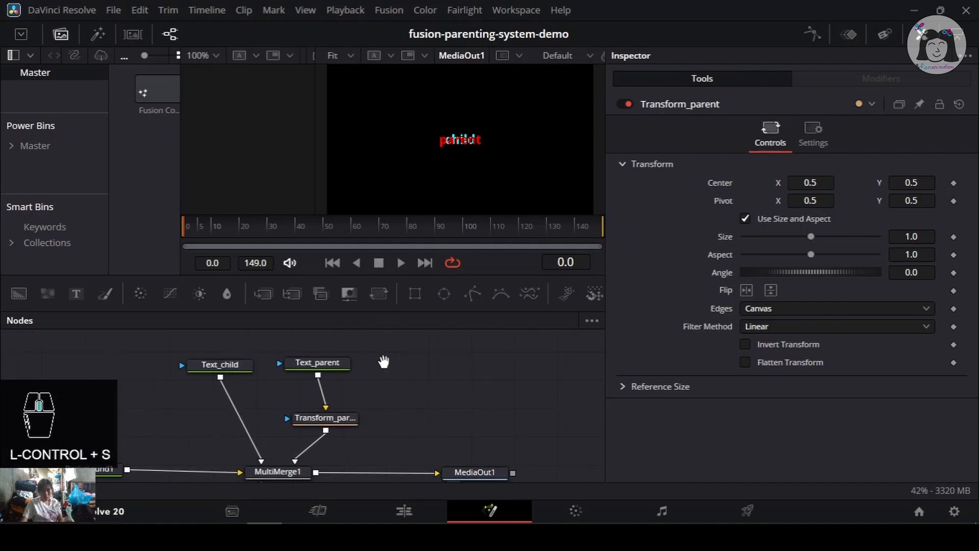
pyautogui.moveTo(230, 368); pyautogui.dragTo(225, 363)
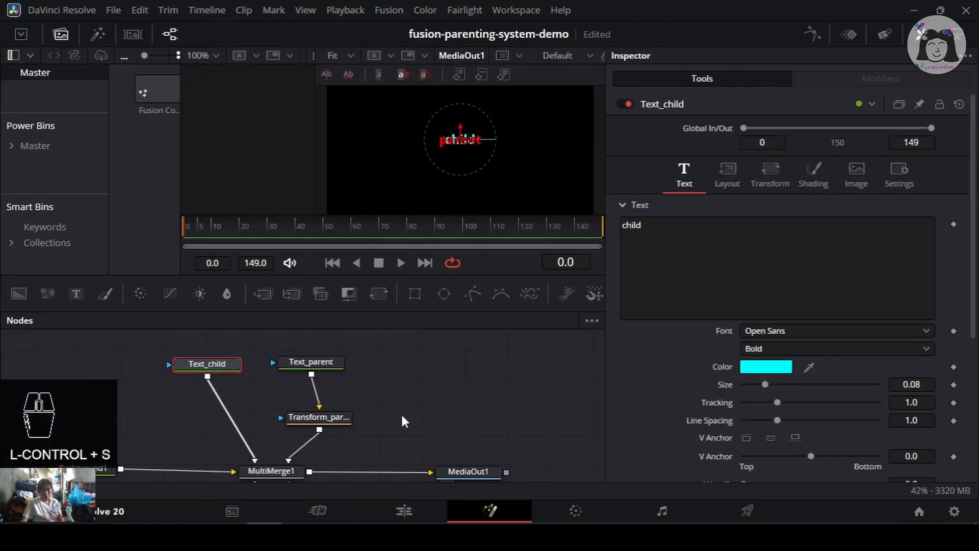
pyautogui.hotkey('ctrl', 's')
pyautogui.moveTo(402, 417); pyautogui.dragTo(429, 375)
pyautogui.moveTo(250, 341); pyautogui.dragTo(216, 365)
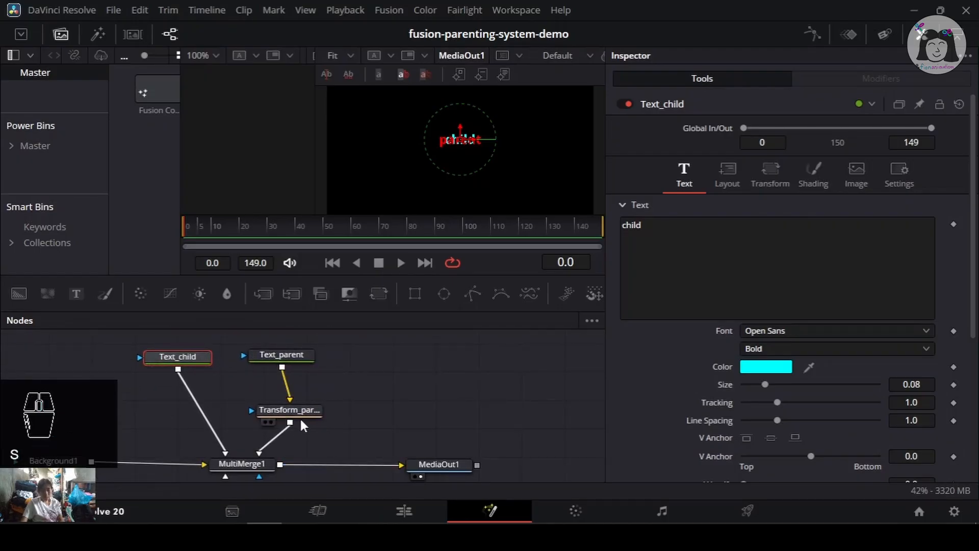
pyautogui.moveTo(304, 412); pyautogui.dragTo(306, 410)
pyautogui.hotkey('ctrl', 's')
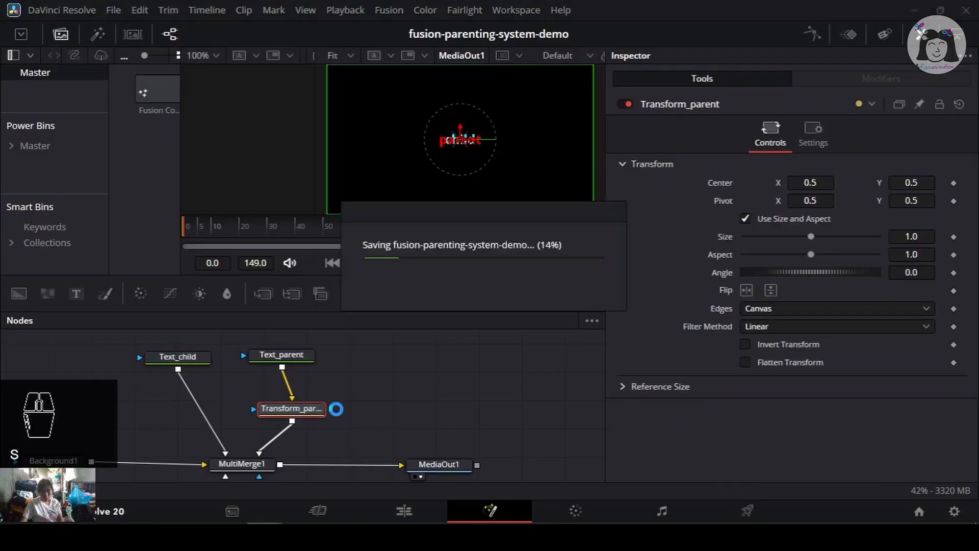
# - Add an expression to the Text_child layer's Center in MultiMerge1
pyautogui.moveTo(380, 404); pyautogui.dragTo(400, 398)
pyautogui.click(292, 462)
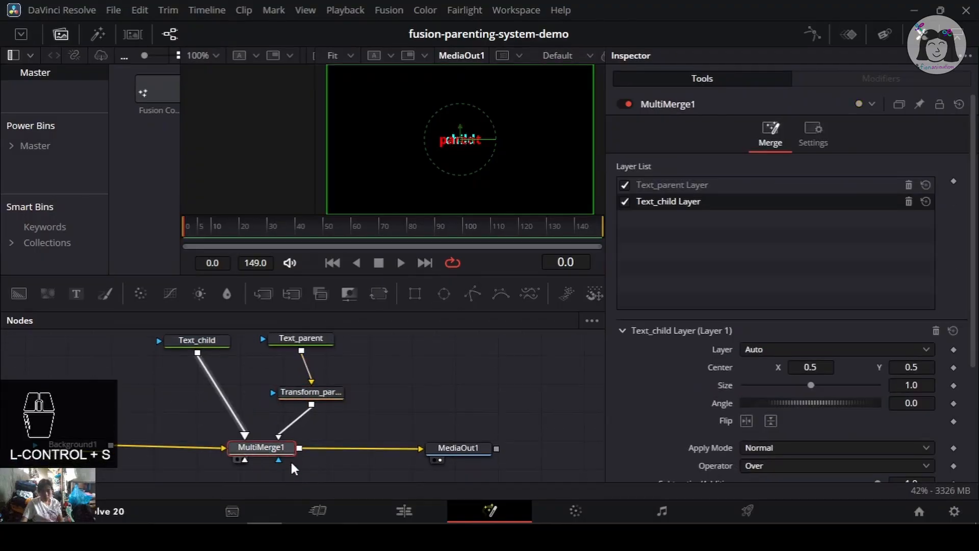
pyautogui.click(778, 187)
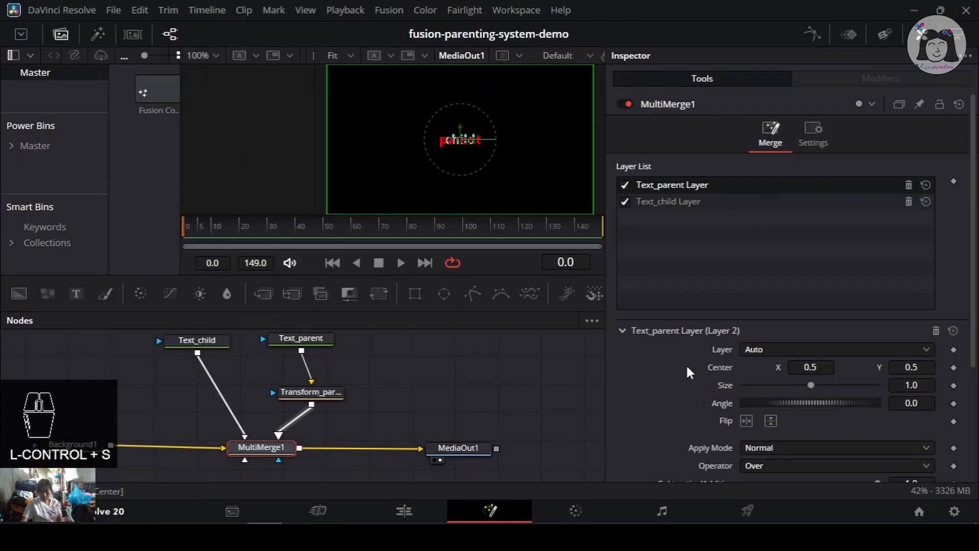
pyautogui.click(683, 202)
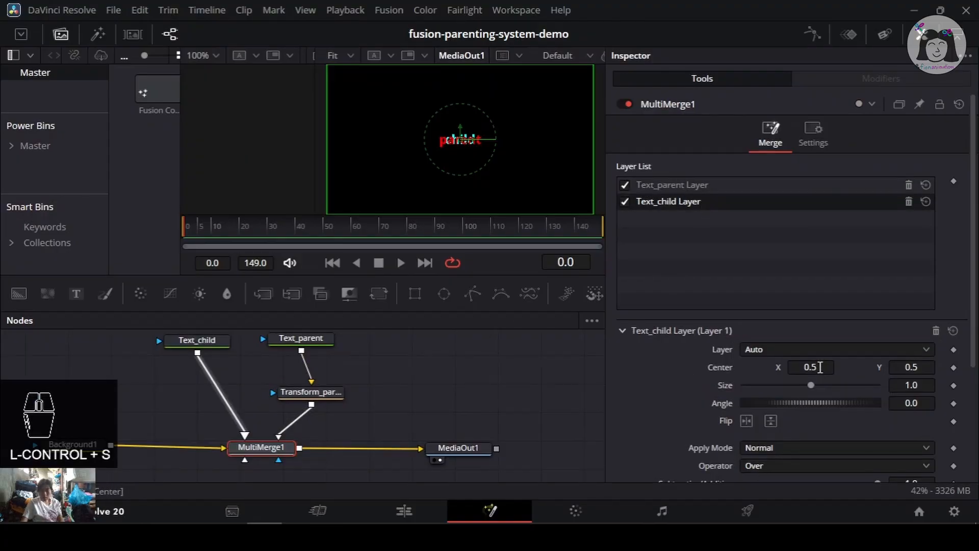
pyautogui.rightClick(858, 362)
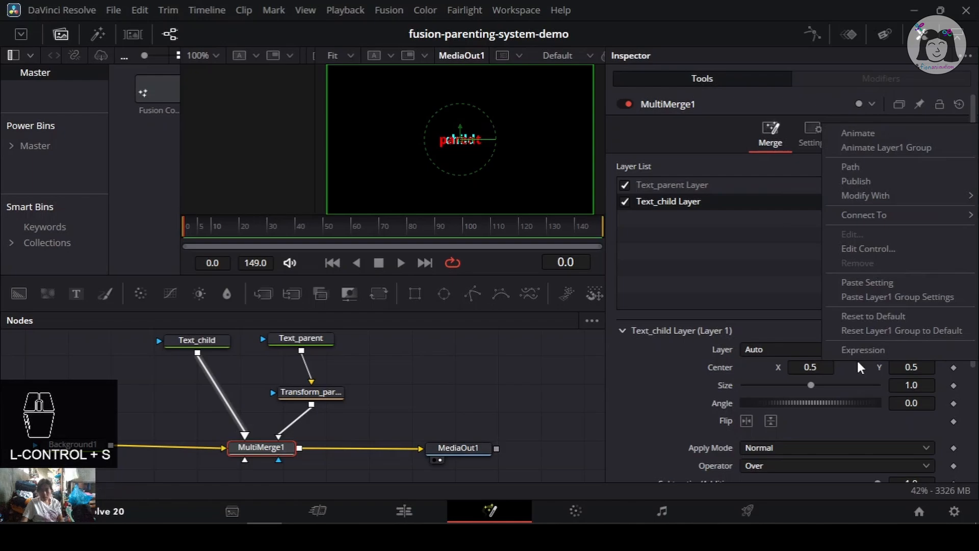
pyautogui.click(869, 347)
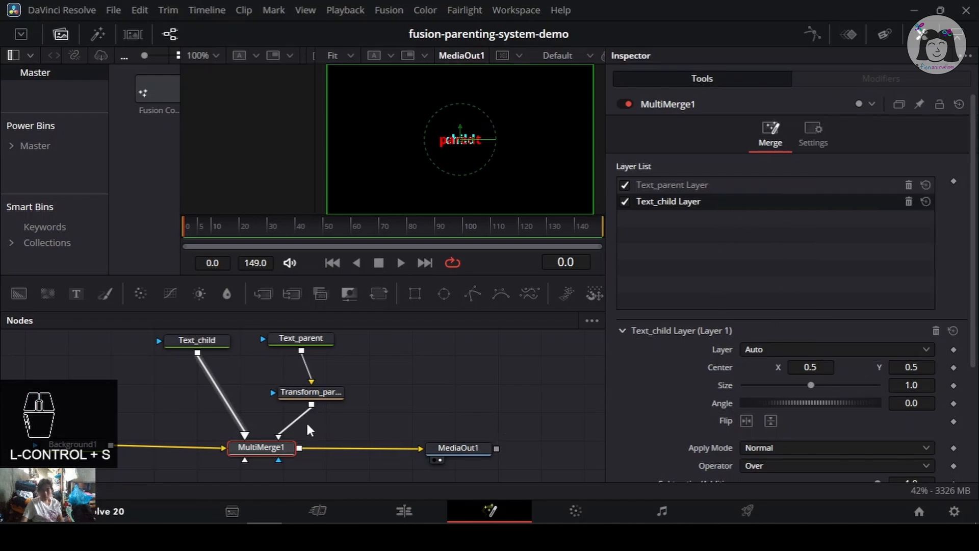
pyautogui.rightClick(854, 366)
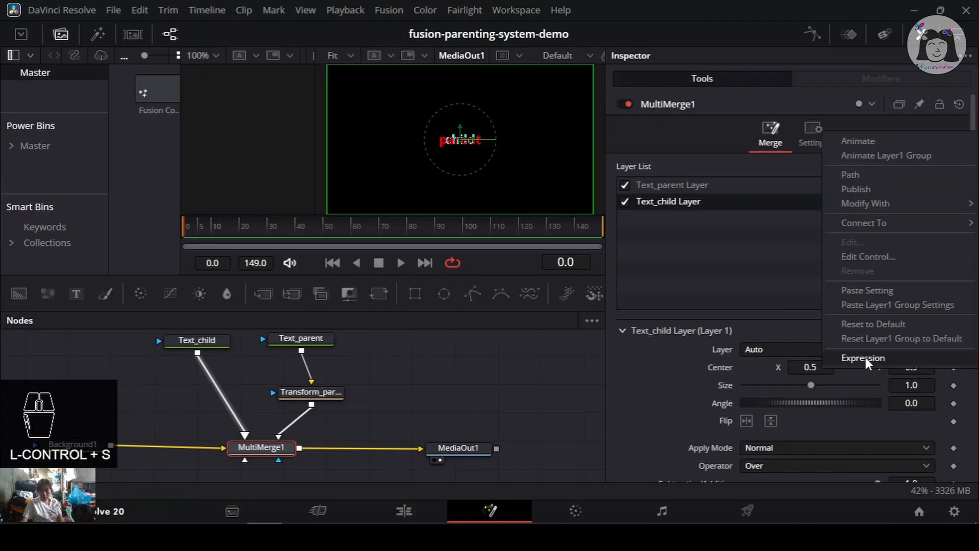
pyautogui.click(864, 357)
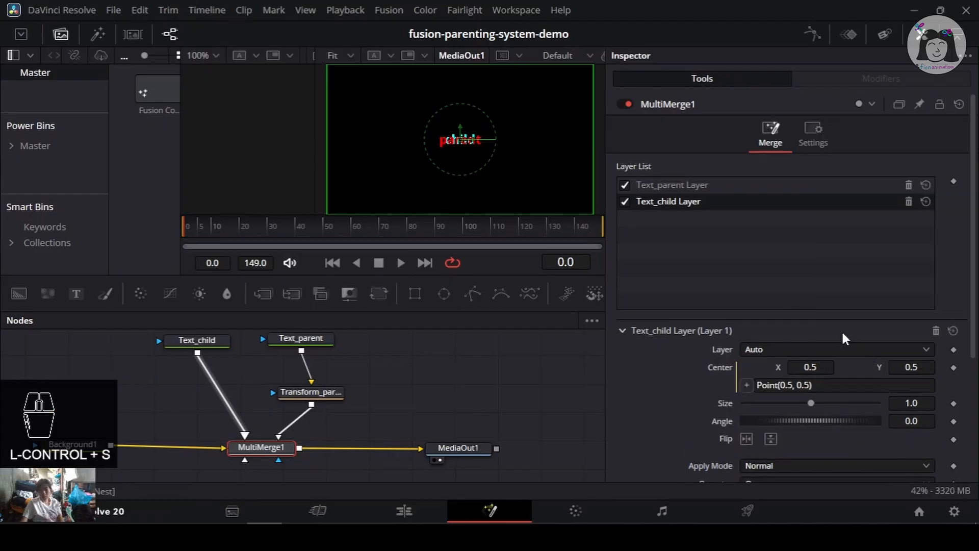
# - Enter the expression Transform_parent.Center for the Text_child layer's Center
pyautogui.click(759, 385)
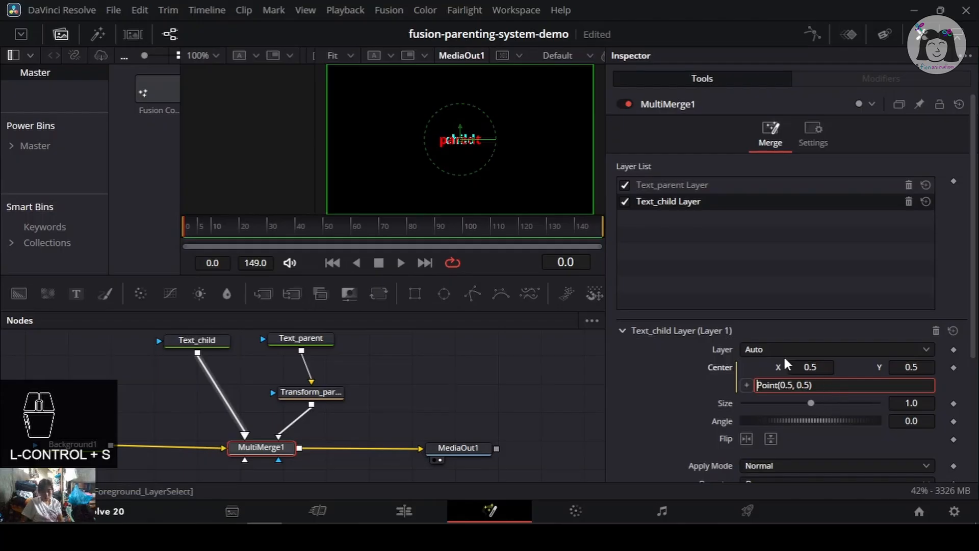
pyautogui.write('Trans')
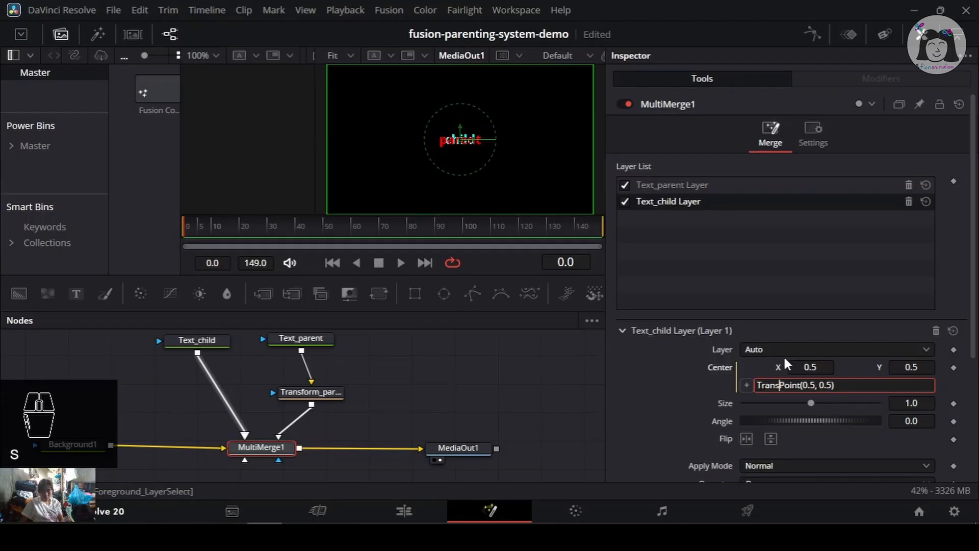
pyautogui.write('frm')
pyautogui.press('BackSpace')
pyautogui.press('BackSpace')
pyautogui.press('BackSpace')
pyautogui.write('for')
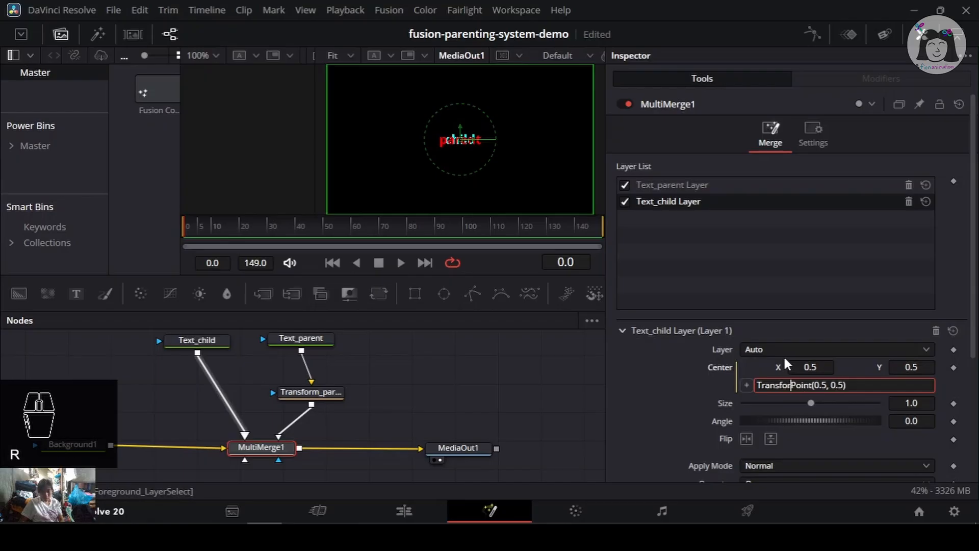
pyautogui.write('m')
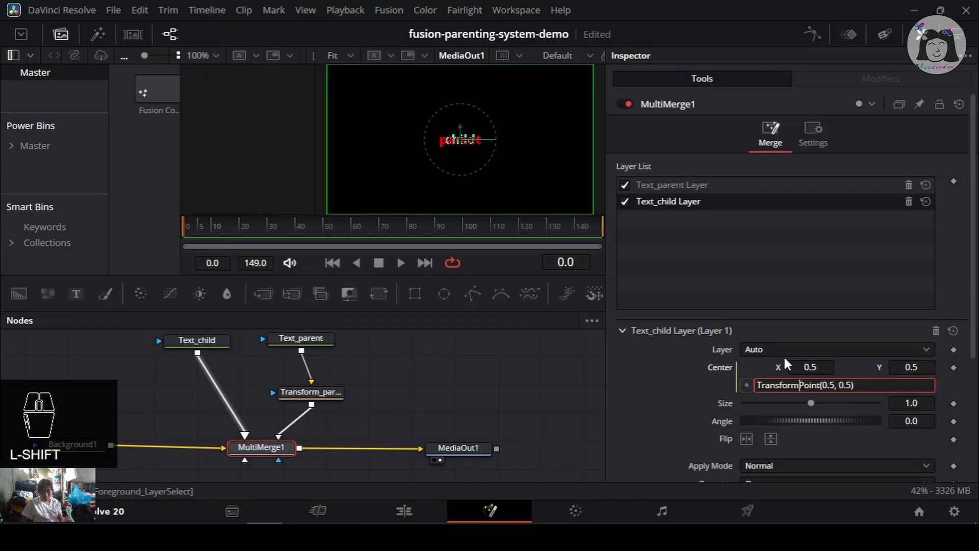
pyautogui.write('_')
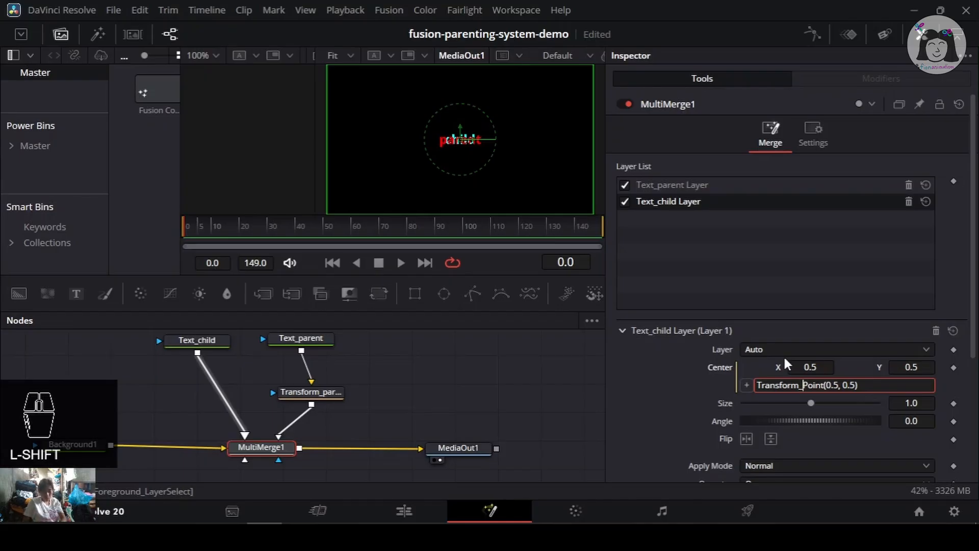
pyautogui.write('parent')
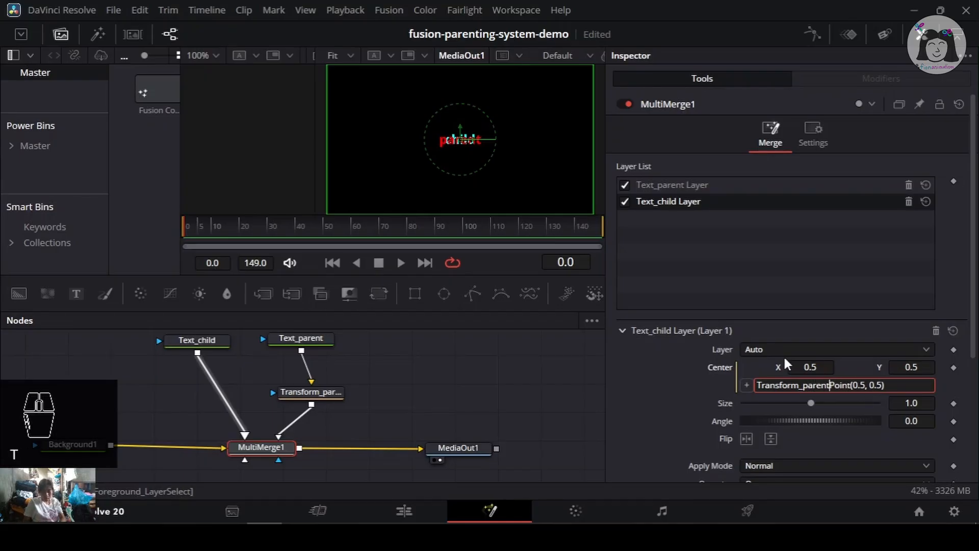
pyautogui.write('.')
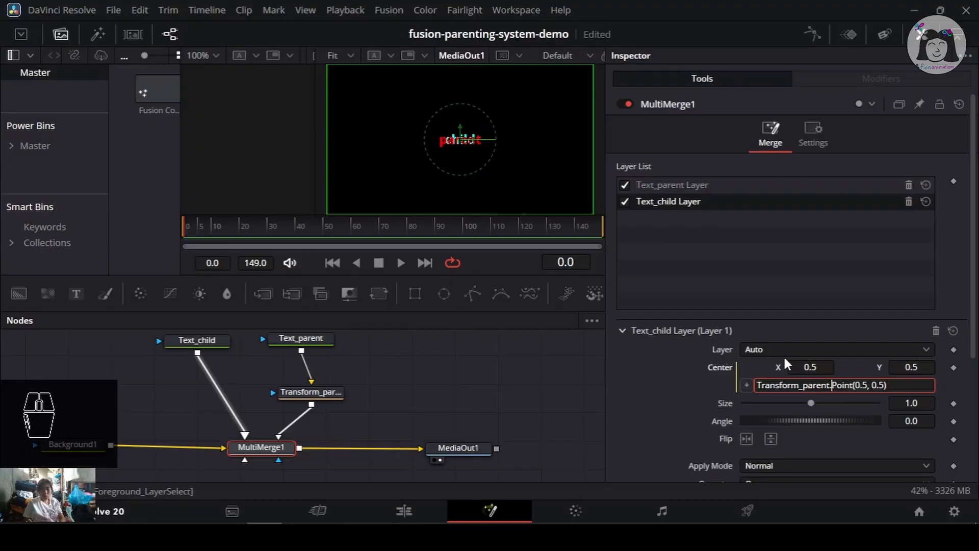
pyautogui.press('shift')
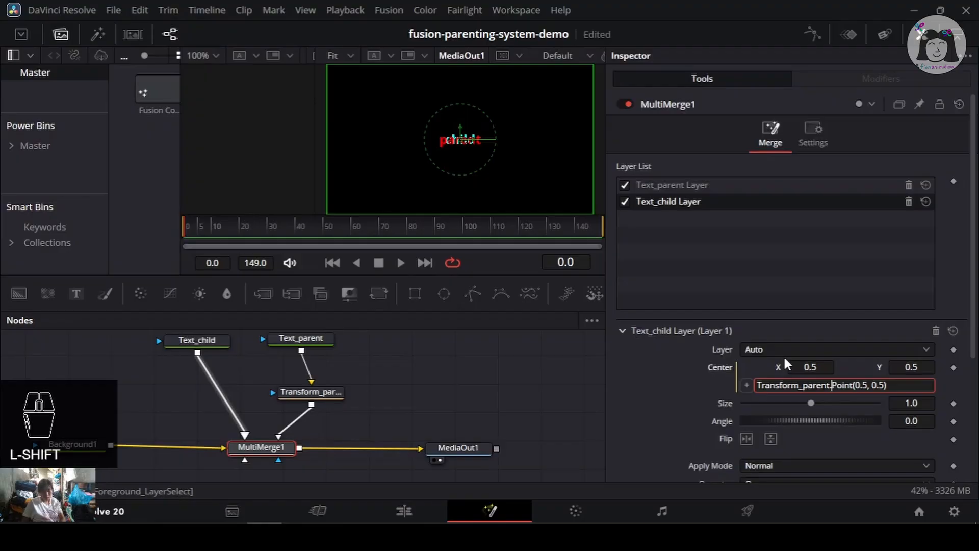
pyautogui.write('Centr')
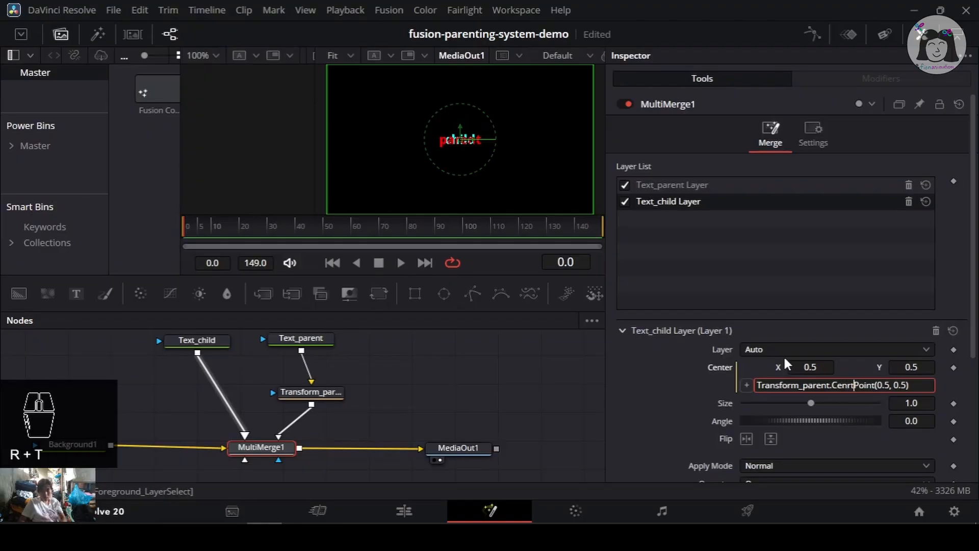
pyautogui.press('BackSpace')
pyautogui.write('er')
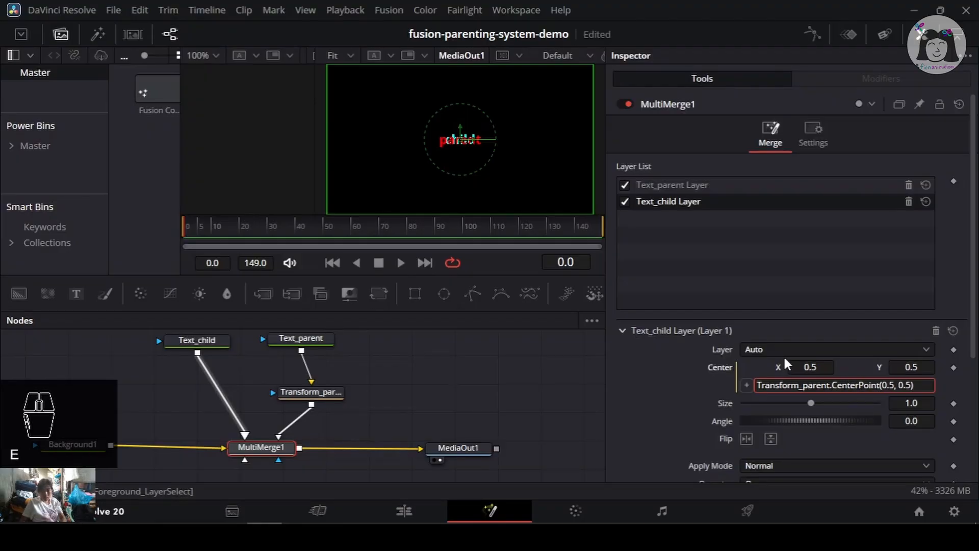
pyautogui.press('Delete')
pyautogui.press('Delete')
pyautogui.press('Delete')
pyautogui.press('Delete')
pyautogui.press('Delete')
pyautogui.press('Delete')
pyautogui.press('Delete')
pyautogui.press('Delete')
pyautogui.press('Delete')
pyautogui.press('Delete')
pyautogui.press('Delete')
pyautogui.press('Delete')
pyautogui.press('Delete')
pyautogui.press('Delete')
pyautogui.press('Delete')
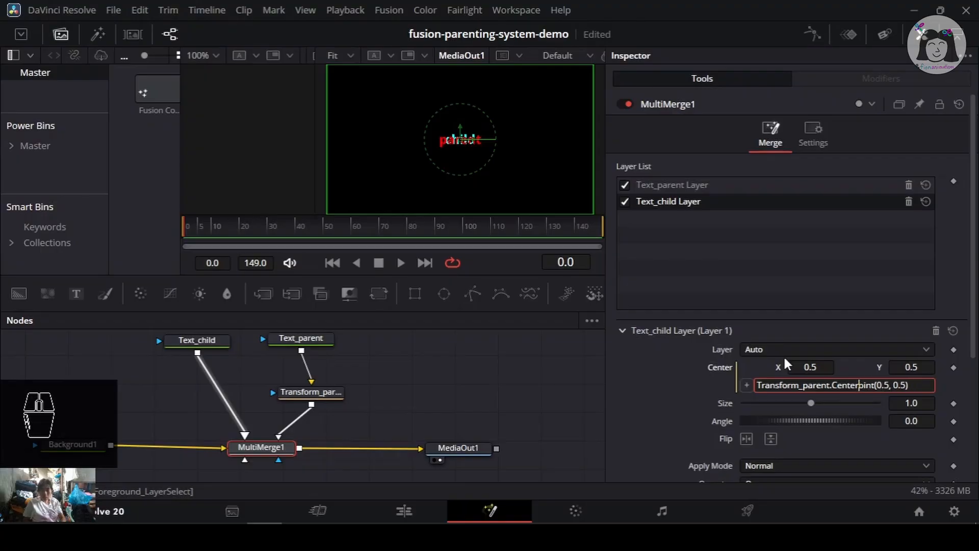
pyautogui.press('Return')
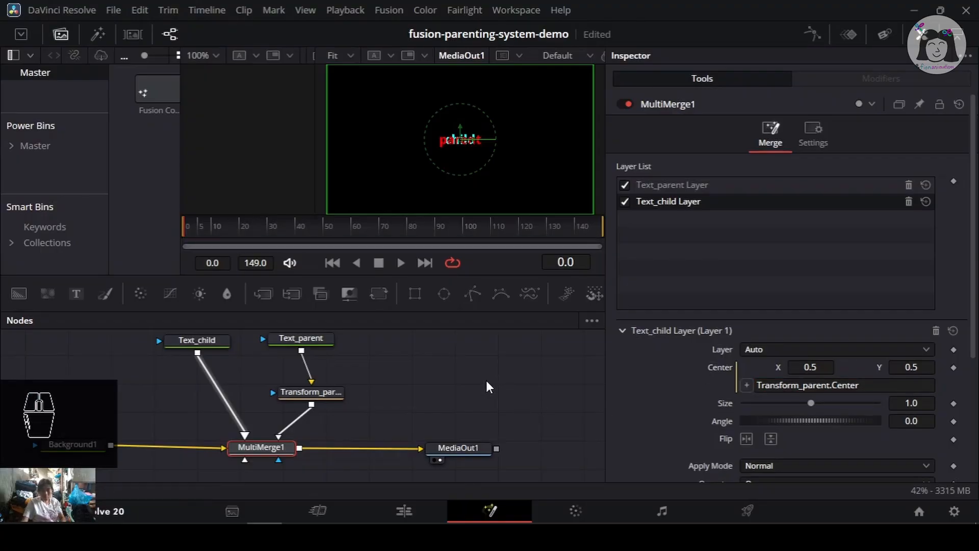
# - Try shifting Transform_parent's Center X and Center Y, undoing each change, and save the project
pyautogui.click(311, 392)
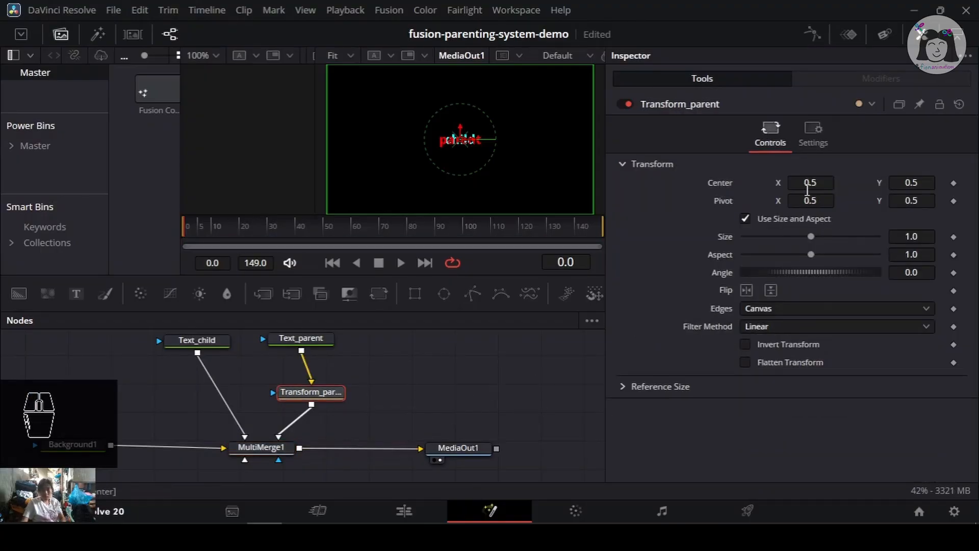
pyautogui.moveTo(806, 183)
pyautogui.mouseDown()
pyautogui.moveTo(829, 184)
pyautogui.moveTo(797, 183)
pyautogui.moveTo(821, 183)
pyautogui.mouseUp()
pyautogui.hotkey('ctrl', 'z')
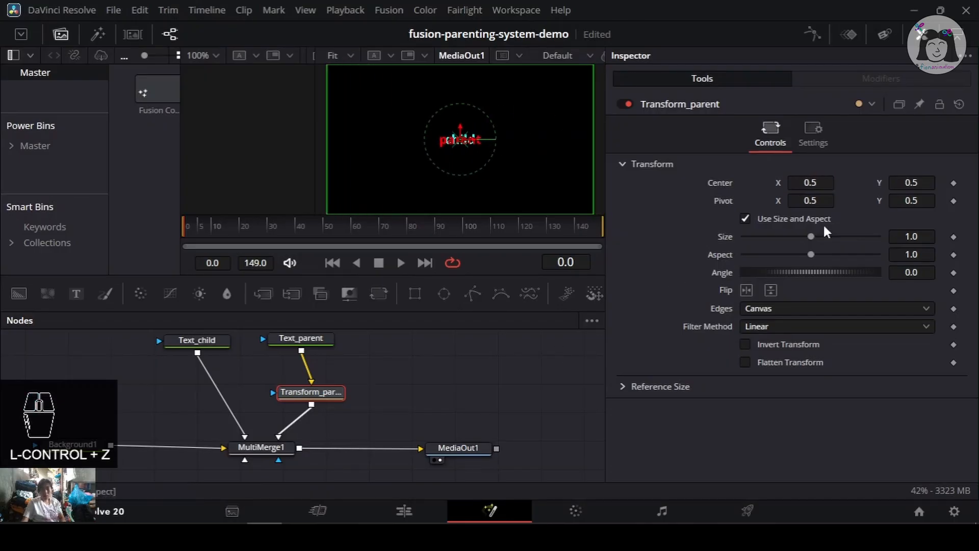
pyautogui.moveTo(911, 184); pyautogui.dragTo(948, 184)
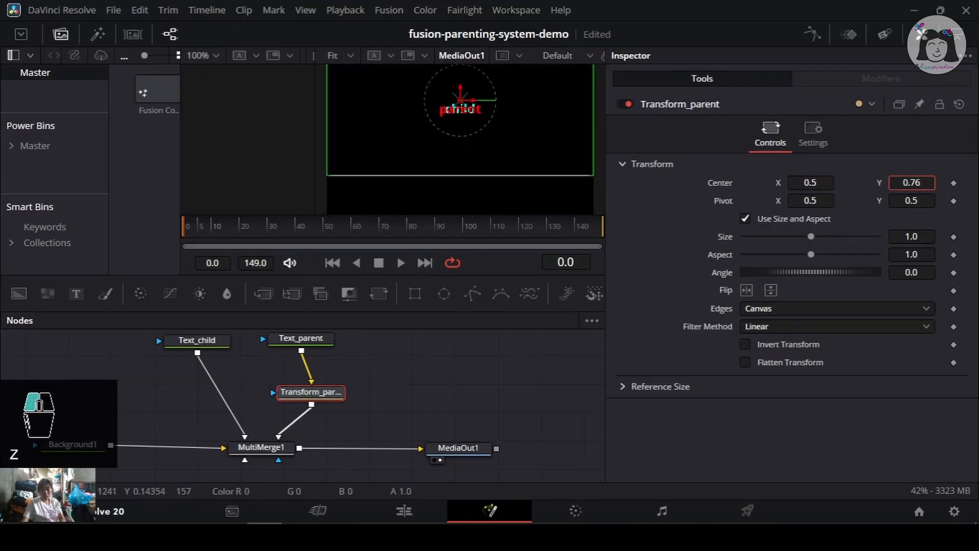
pyautogui.hotkey('ctrl', 'z')
pyautogui.hotkey('ctrl', 's')
# - Try dragging the Text_child layer's Center values in MultiMerge1 and save the project
pyautogui.click(219, 342)
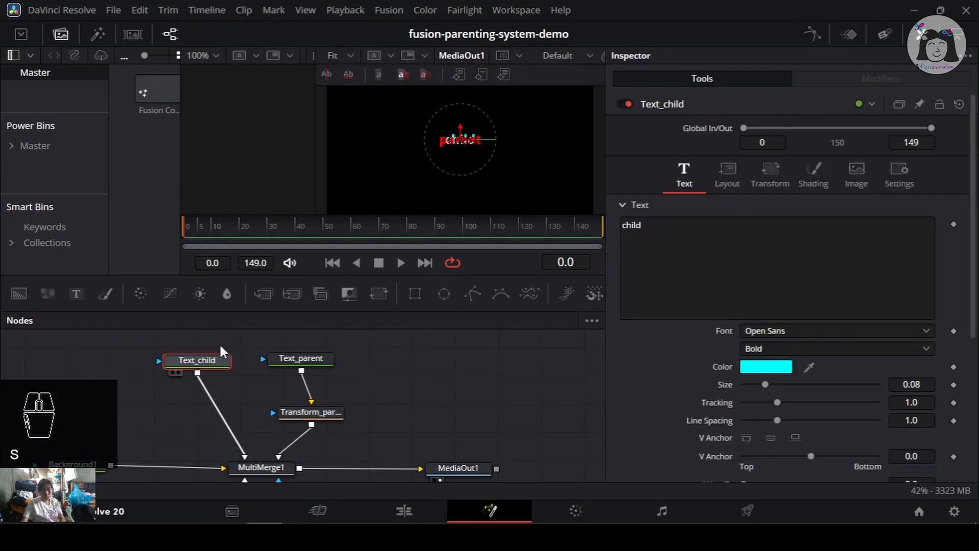
pyautogui.click(270, 471)
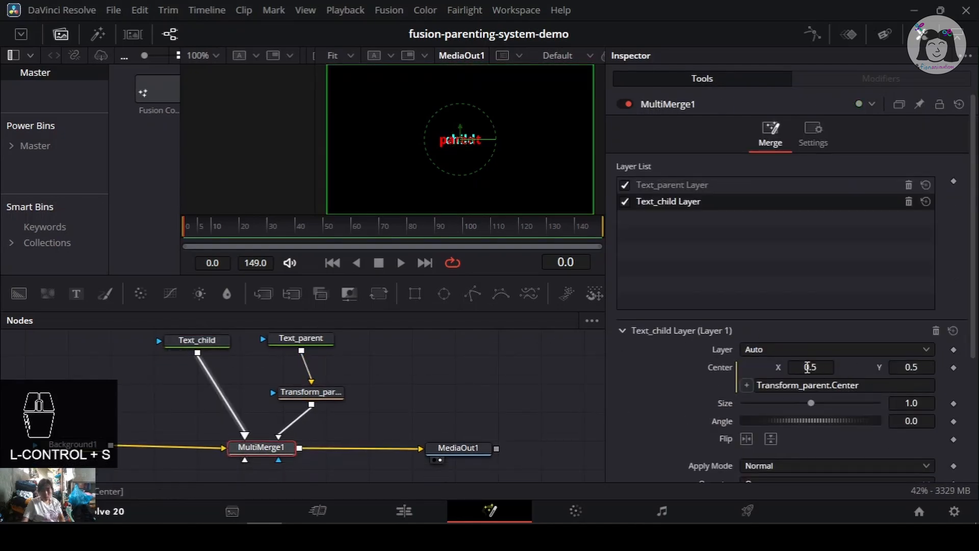
pyautogui.moveTo(909, 366); pyautogui.dragTo(877, 367)
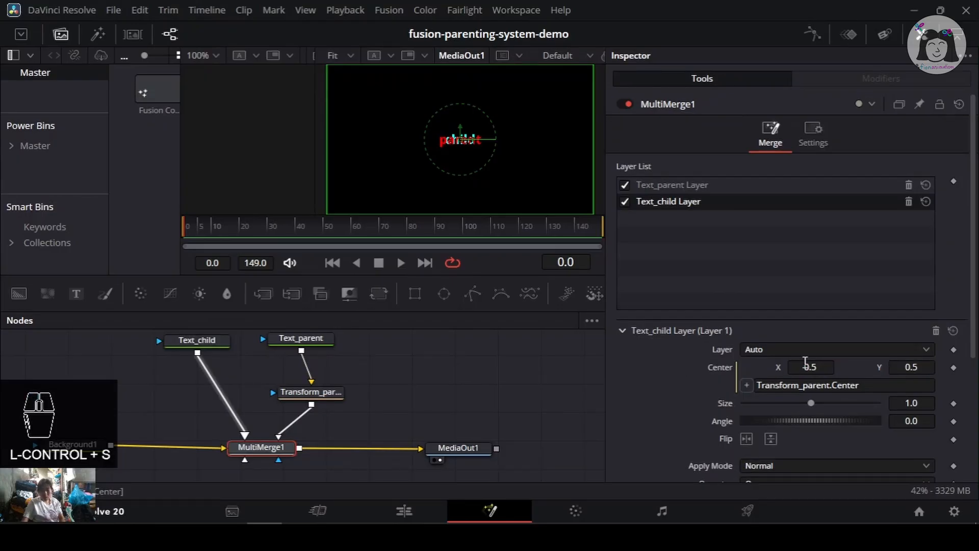
pyautogui.moveTo(806, 364); pyautogui.dragTo(720, 262)
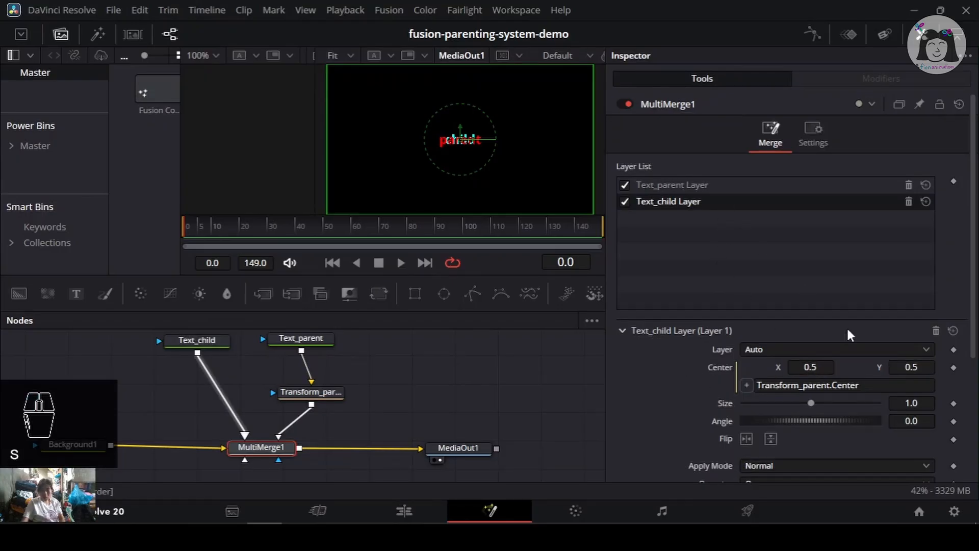
pyautogui.moveTo(911, 367); pyautogui.dragTo(911, 367)
pyautogui.hotkey('ctrl', 's')
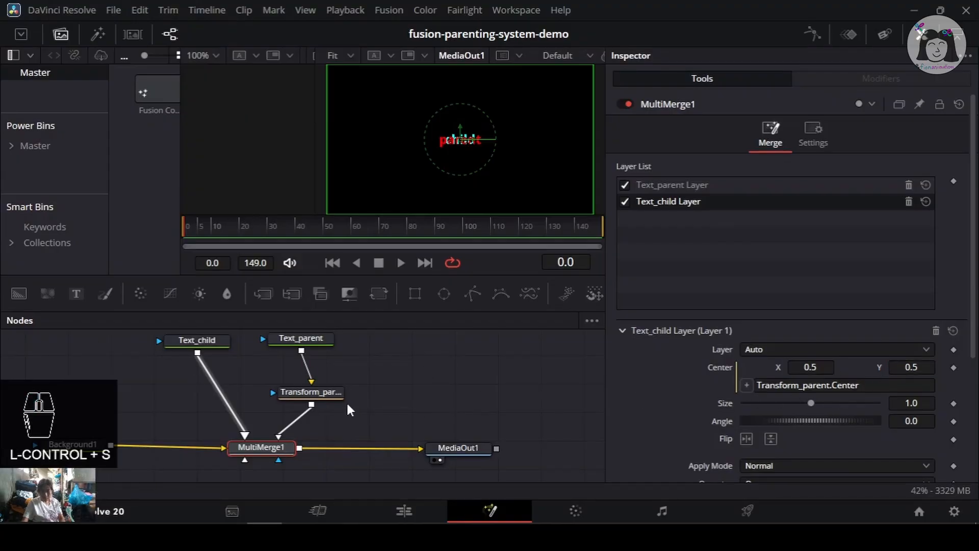
# - Insert a Transform node between Text_child and MultiMerge1 and offset its Center to about X 0.532, Y 0.275
pyautogui.moveTo(810, 367); pyautogui.dragTo(810, 367)
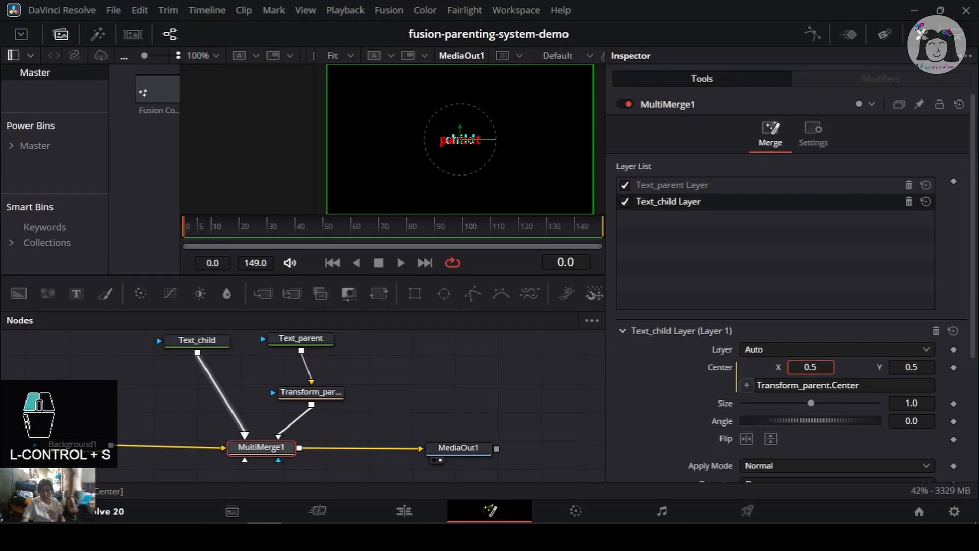
pyautogui.click(878, 385)
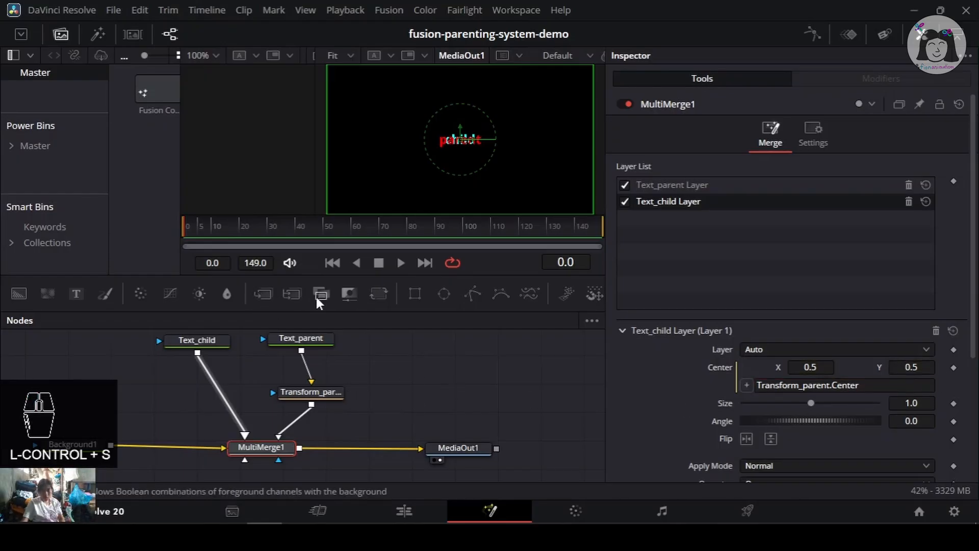
pyautogui.moveTo(386, 297); pyautogui.dragTo(224, 393)
pyautogui.moveTo(810, 183); pyautogui.dragTo(828, 182)
pyautogui.moveTo(887, 185); pyautogui.dragTo(821, 184)
# - Undo the recent changes on Transform_parent's Center and save the project
pyautogui.click(310, 391)
pyautogui.hotkey('ctrl', 'z')
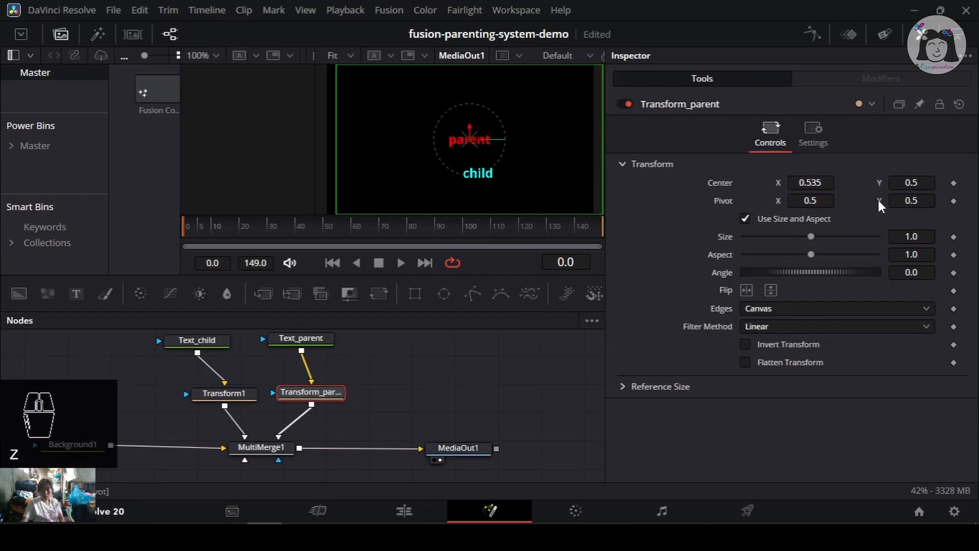
pyautogui.hotkey('ctrl', 'z')
pyautogui.hotkey('ctrl', 's')
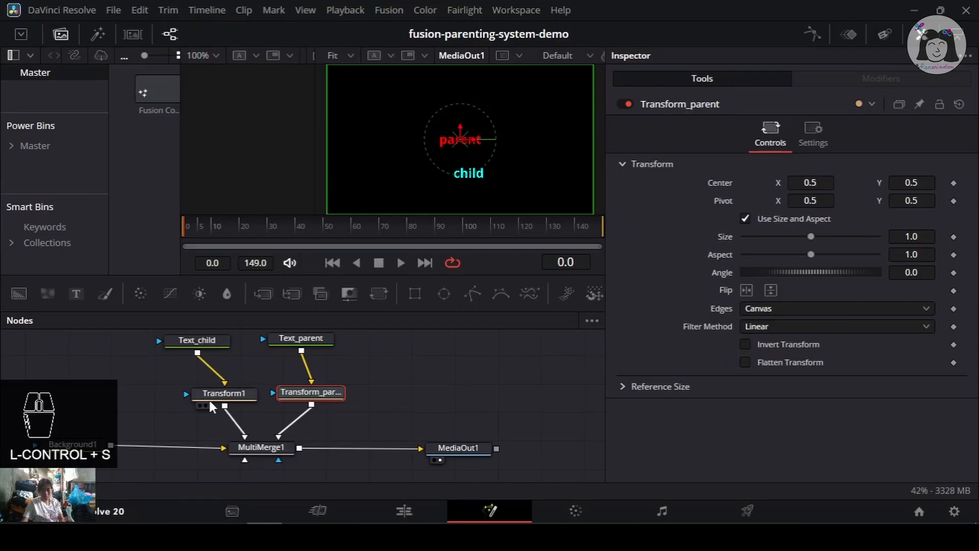
# - Align Transform1 below Text_child, undo a trial nudge of its Center X, and save the project
pyautogui.moveTo(209, 397); pyautogui.dragTo(184, 398)
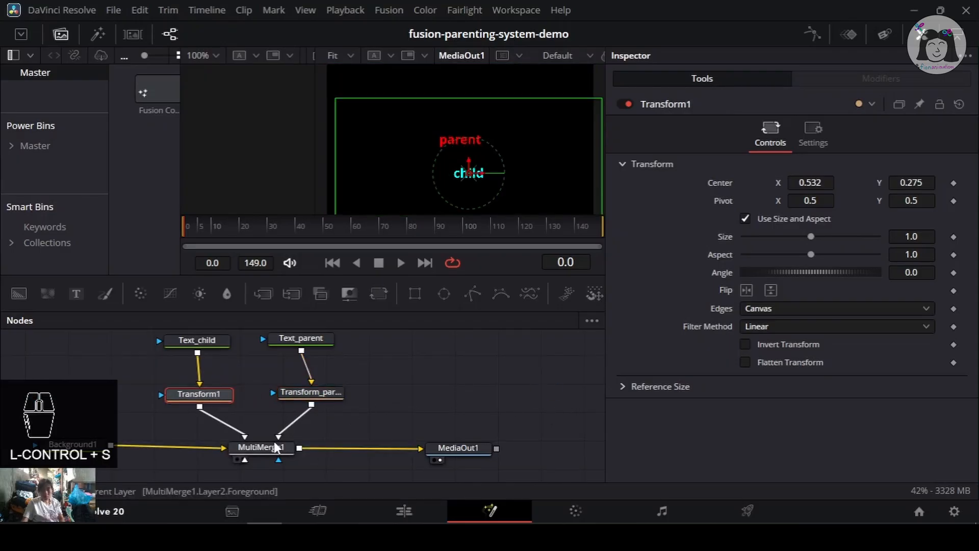
pyautogui.moveTo(813, 183); pyautogui.dragTo(807, 182)
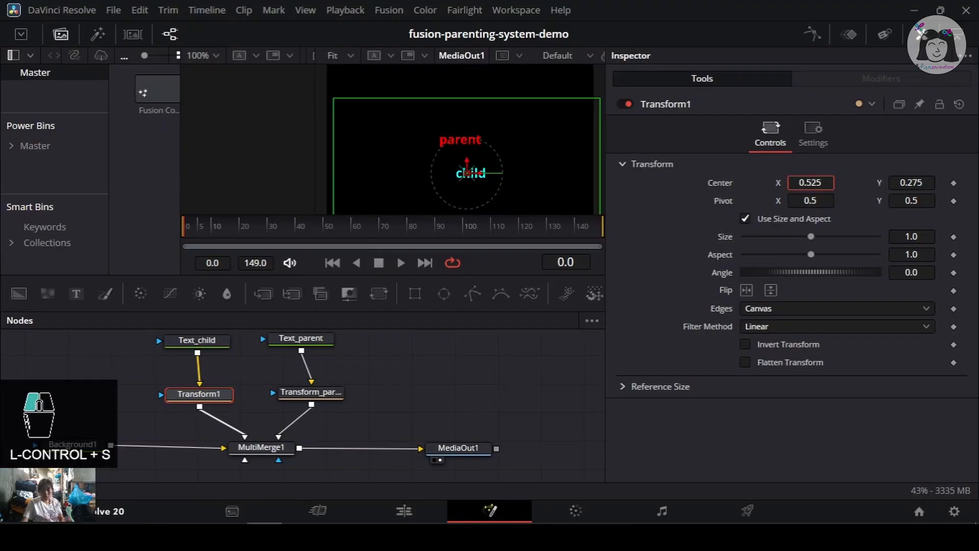
pyautogui.hotkey('ctrl', 'z')
pyautogui.hotkey('ctrl', 's')
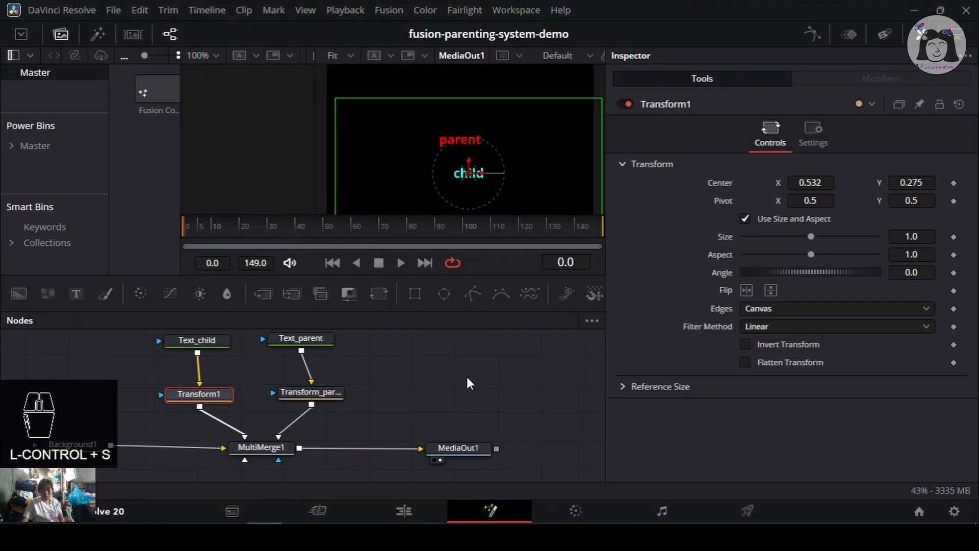
# - Rename the Transform1 node to Transform_child and save the project
pyautogui.click(310, 392)
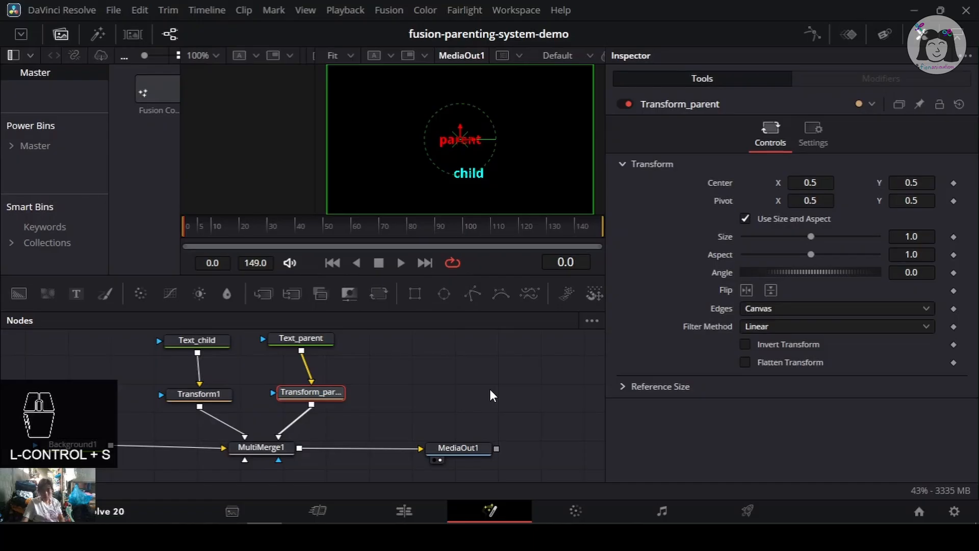
pyautogui.click(260, 447)
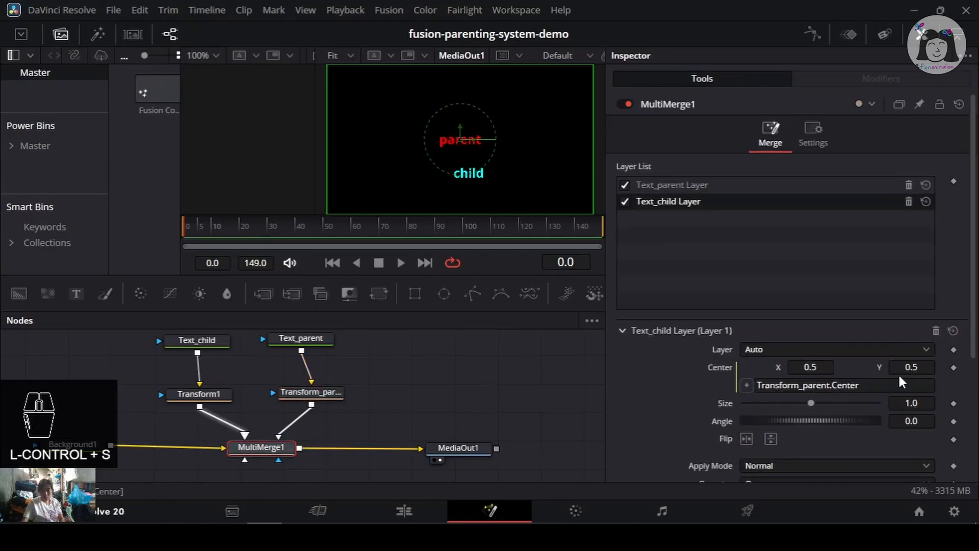
pyautogui.click(815, 363)
pyautogui.click(224, 392)
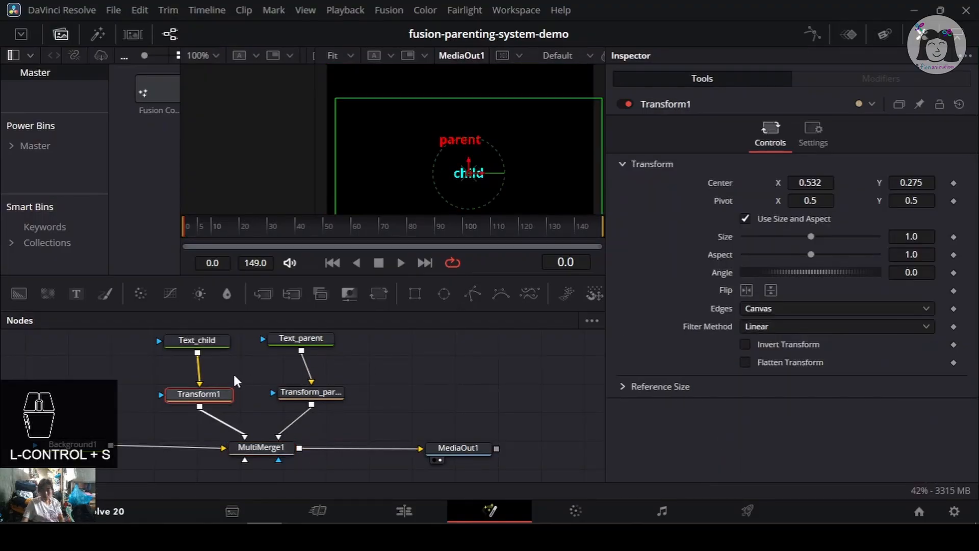
pyautogui.press('F2')
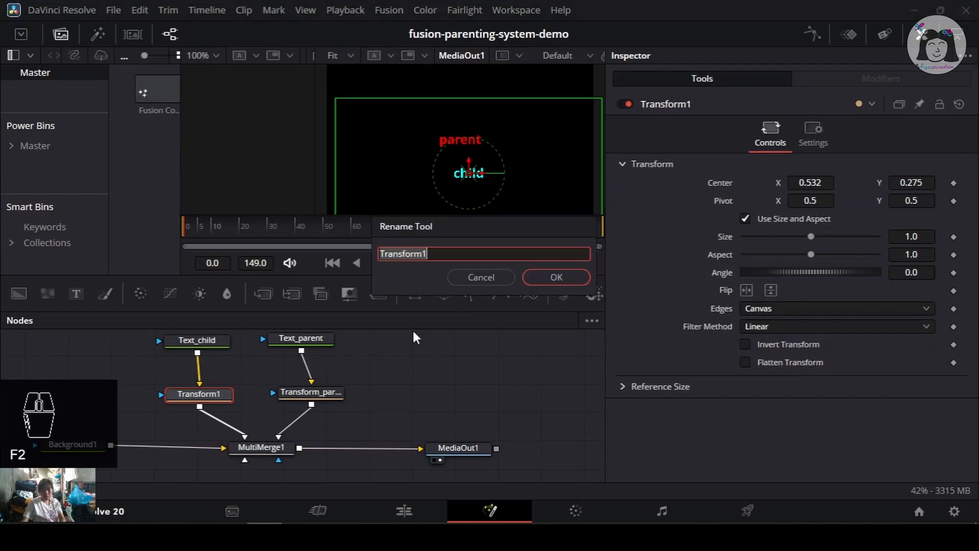
pyautogui.click(457, 254)
pyautogui.press('BackSpace')
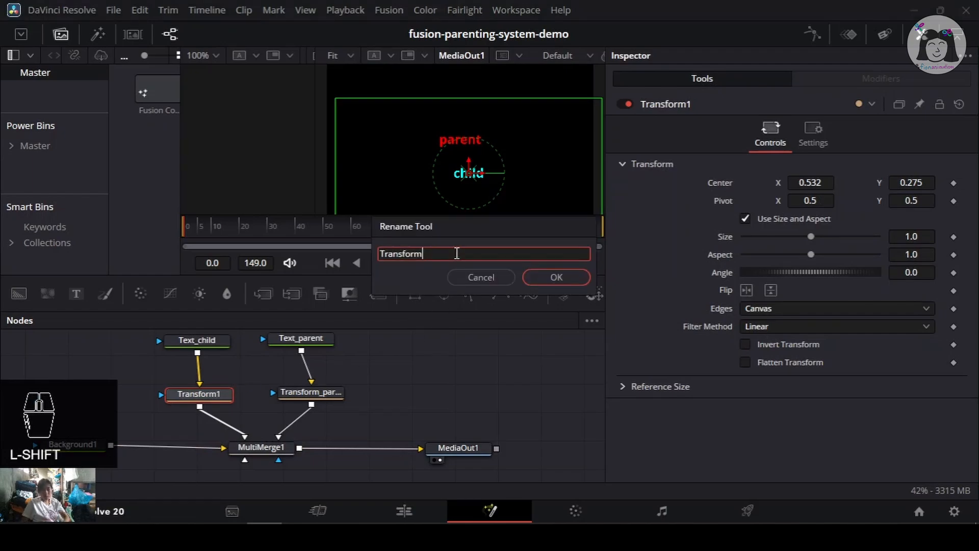
pyautogui.write('_child')
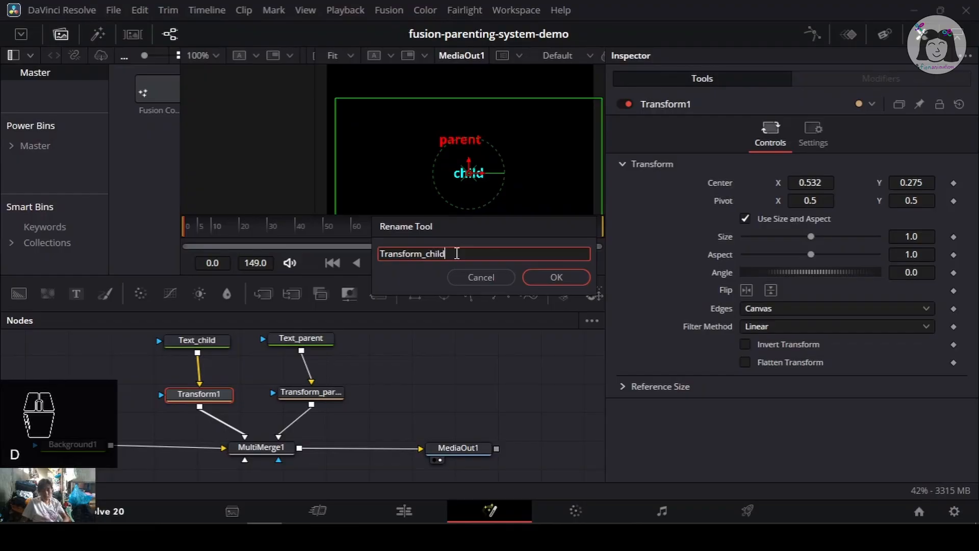
pyautogui.click(582, 277)
pyautogui.hotkey('ctrl', 's')
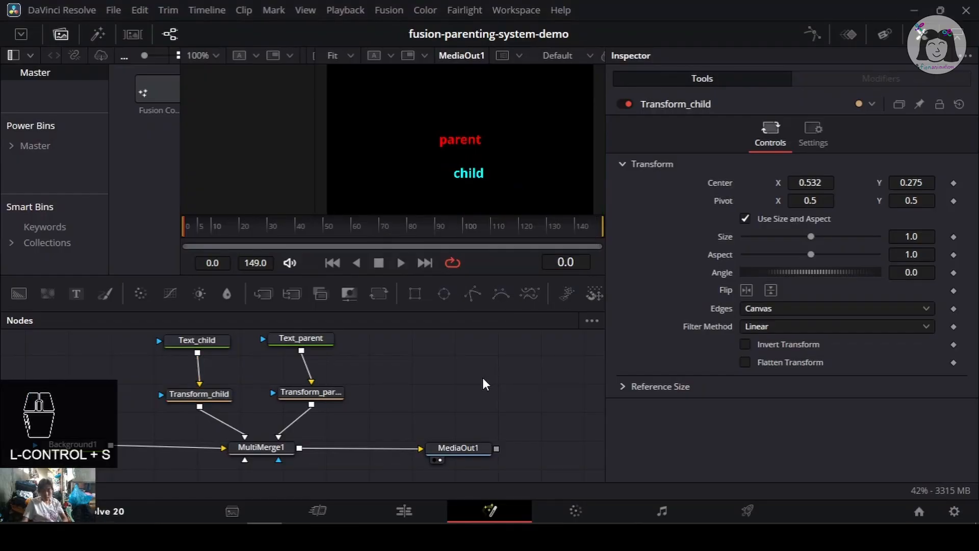
# - Try shifting Transform_parent's Center X, undo the change, and save the project
pyautogui.click(314, 397)
pyautogui.click(275, 446)
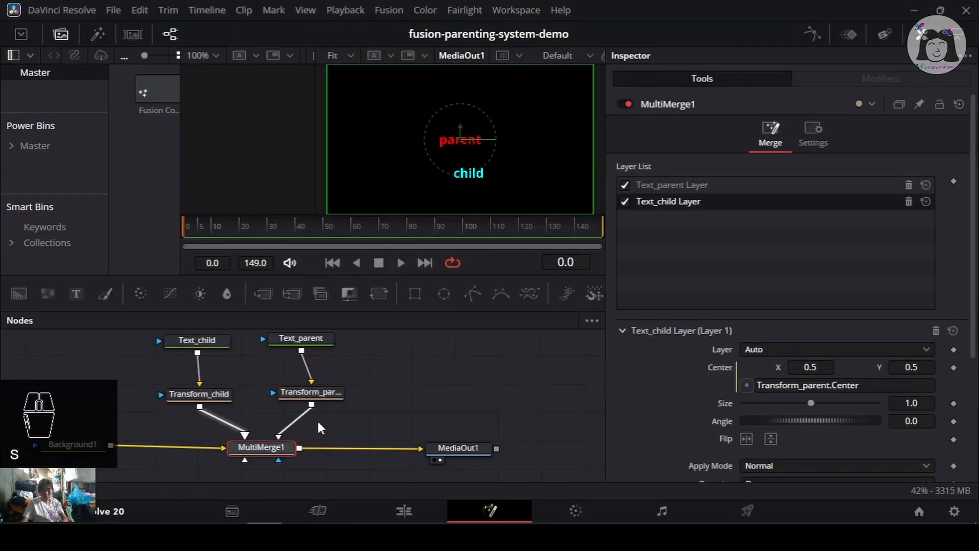
pyautogui.click(293, 394)
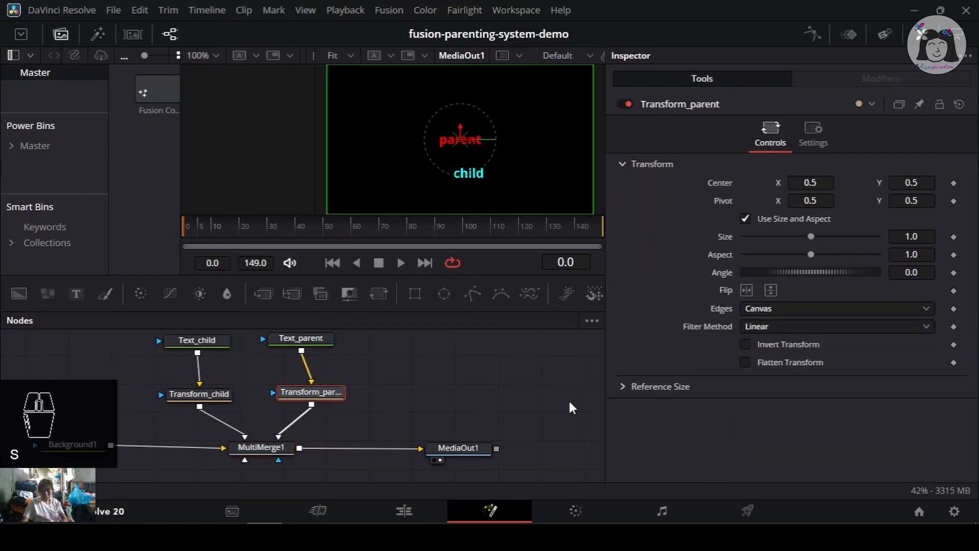
pyautogui.hotkey('ctrl', 's')
pyautogui.moveTo(811, 181); pyautogui.dragTo(835, 187)
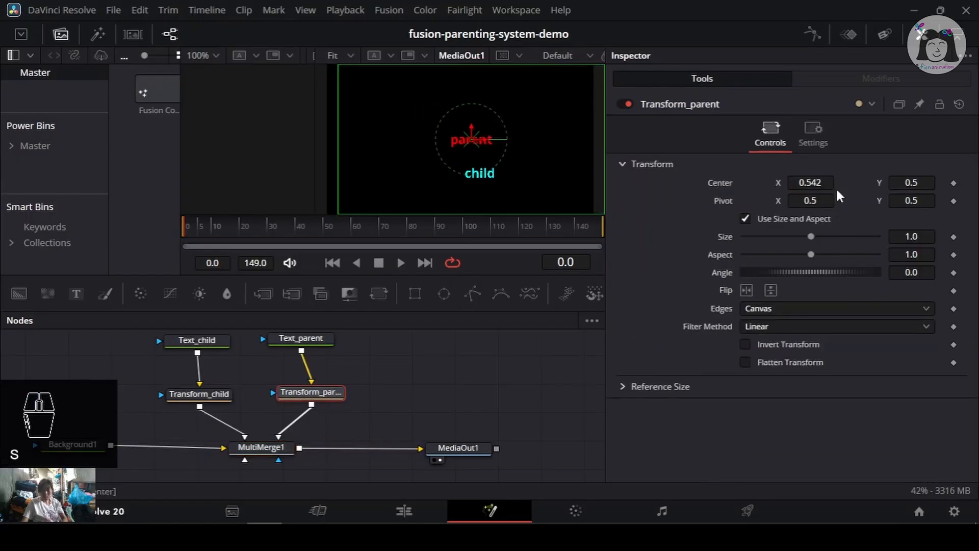
pyautogui.hotkey('ctrl', 'z')
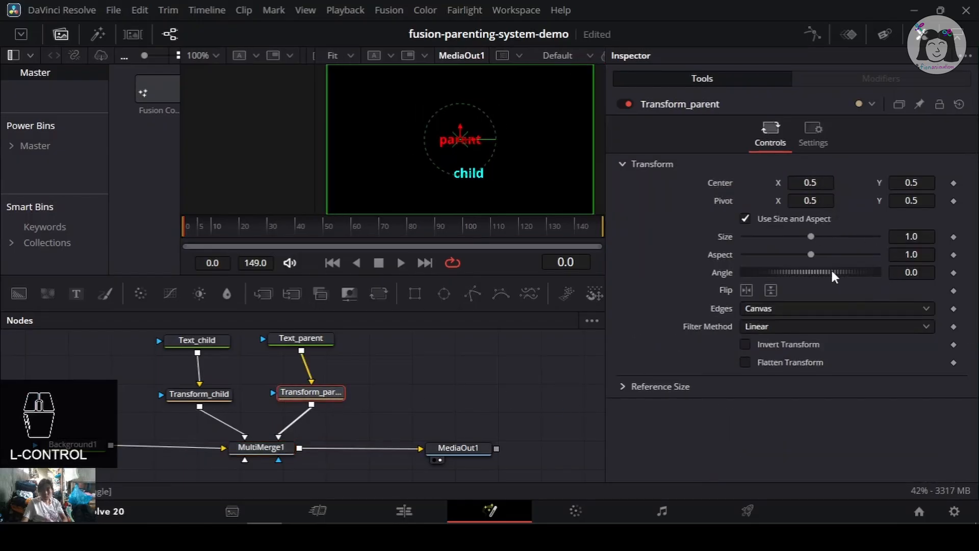
# - Review the settings of Transform_child, Transform_parent and MultiMerge1's Text_child layer, saving the project
pyautogui.click(215, 399)
pyautogui.hotkey('ctrl', 's')
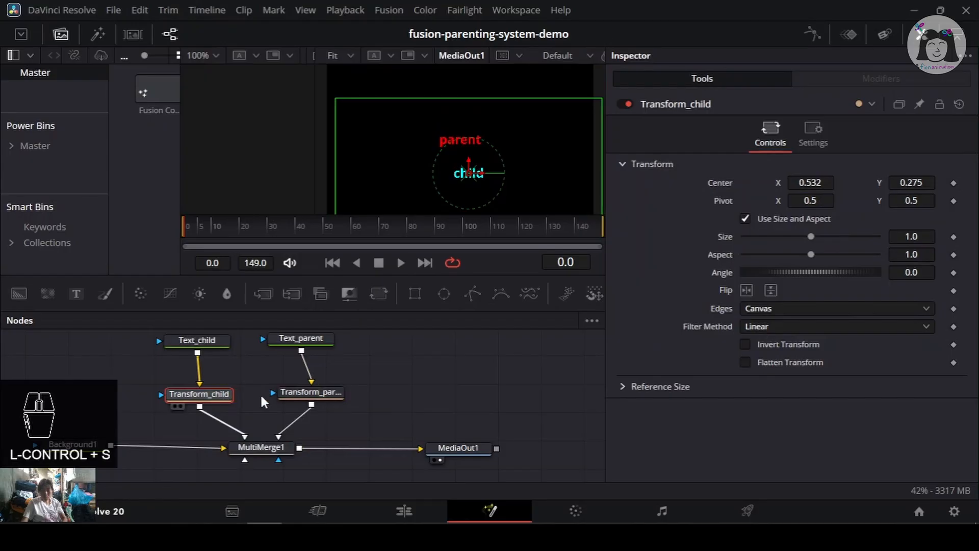
pyautogui.click(307, 396)
pyautogui.click(269, 451)
pyautogui.hotkey('ctrl', 's')
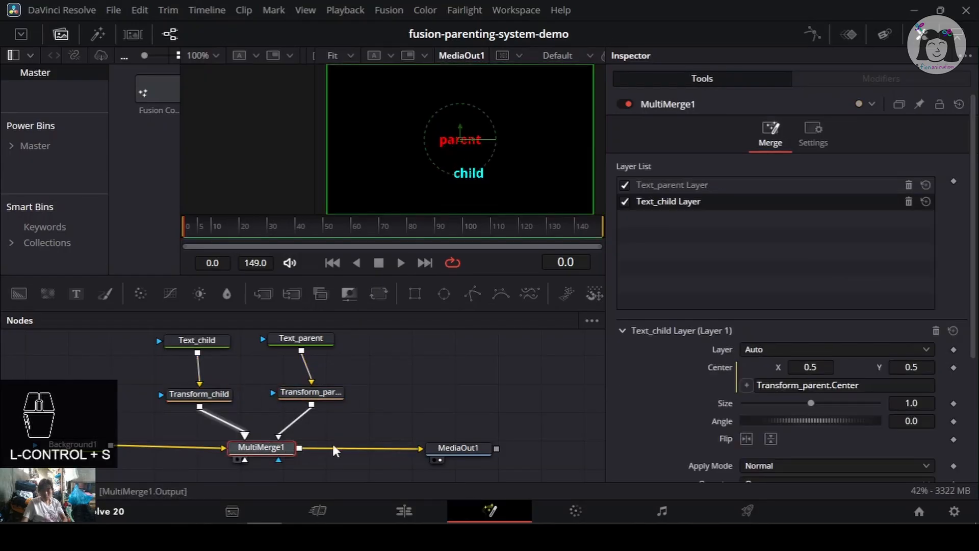
pyautogui.scroll(-2, 668, 396)
pyautogui.scroll(-2, 668, 395)
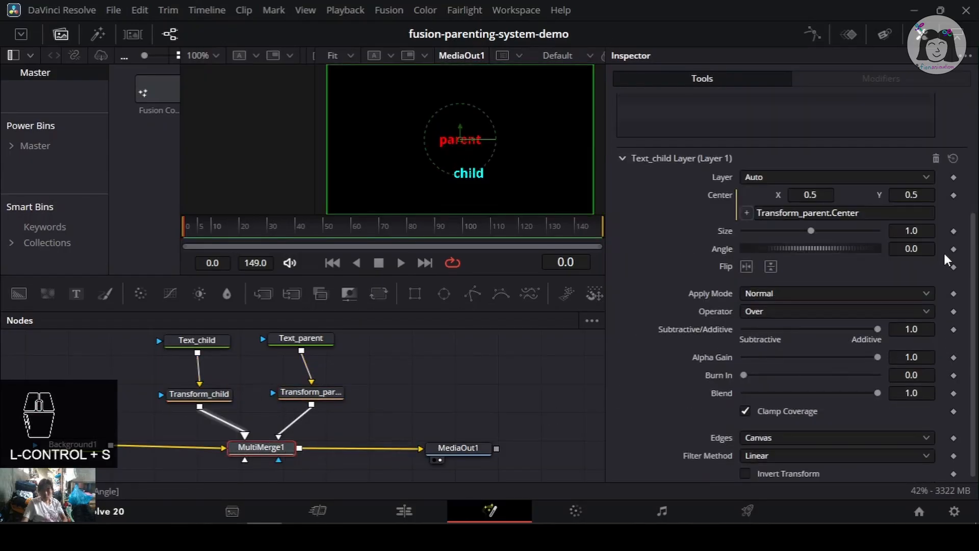
pyautogui.moveTo(409, 386); pyautogui.dragTo(395, 383)
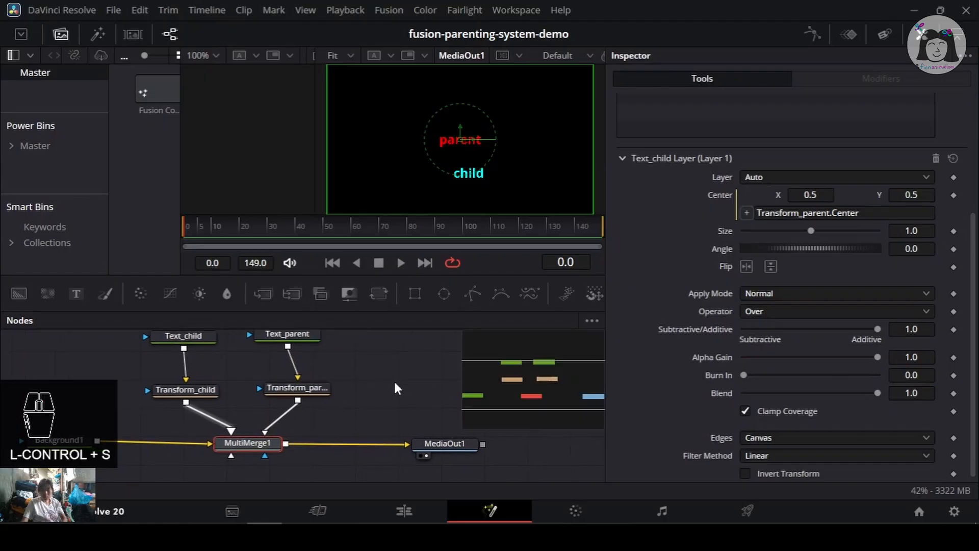
# - Try shifting Transform_parent's Center Y, undo the changes, and save the project
pyautogui.click(314, 391)
pyautogui.moveTo(821, 184); pyautogui.dragTo(846, 185)
pyautogui.hotkey('ctrl', 'z')
pyautogui.hotkey('ctrl', 'z')
pyautogui.hotkey('ctrl', 'z')
pyautogui.hotkey('ctrl', 'z')
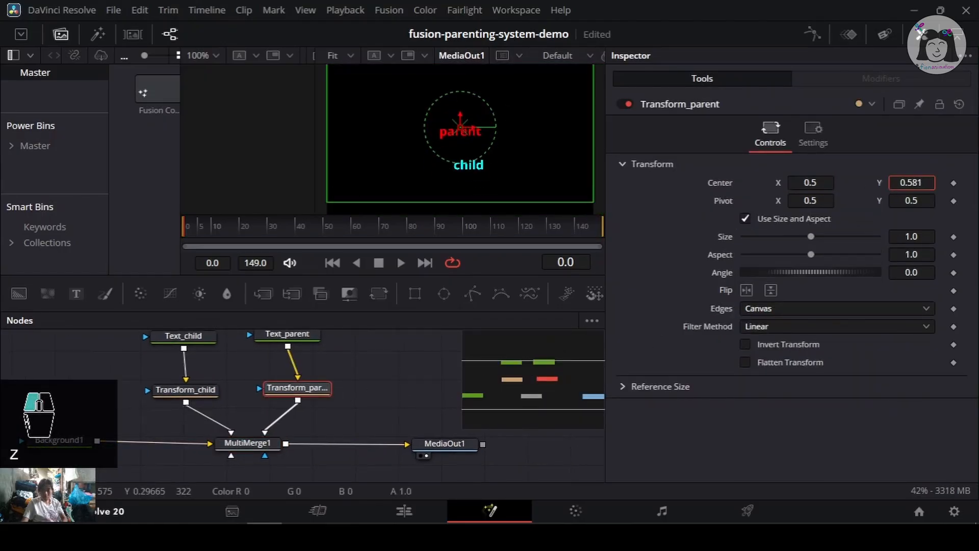
pyautogui.hotkey('ctrl', 's')
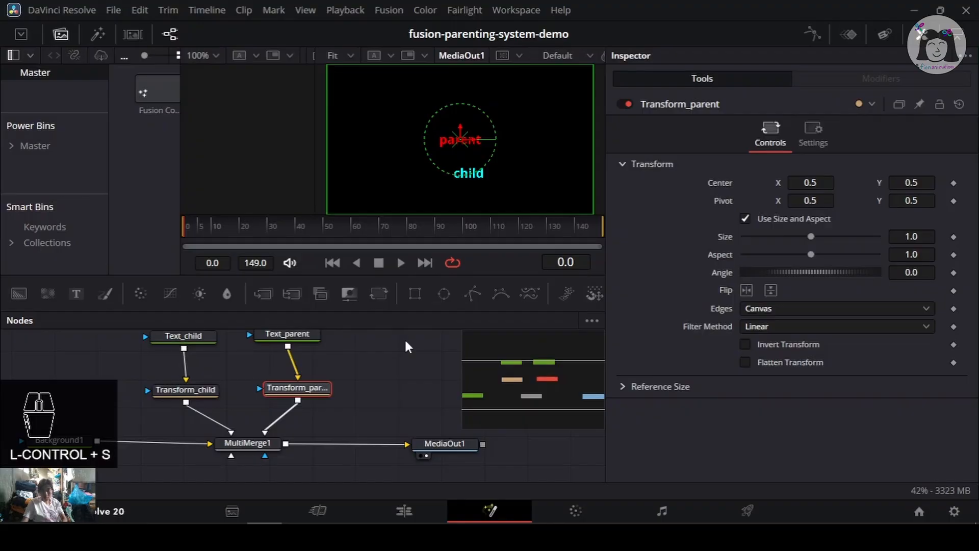
# - Try dragging Transform_parent's Center once more, undo it, and save the project
pyautogui.click(246, 444)
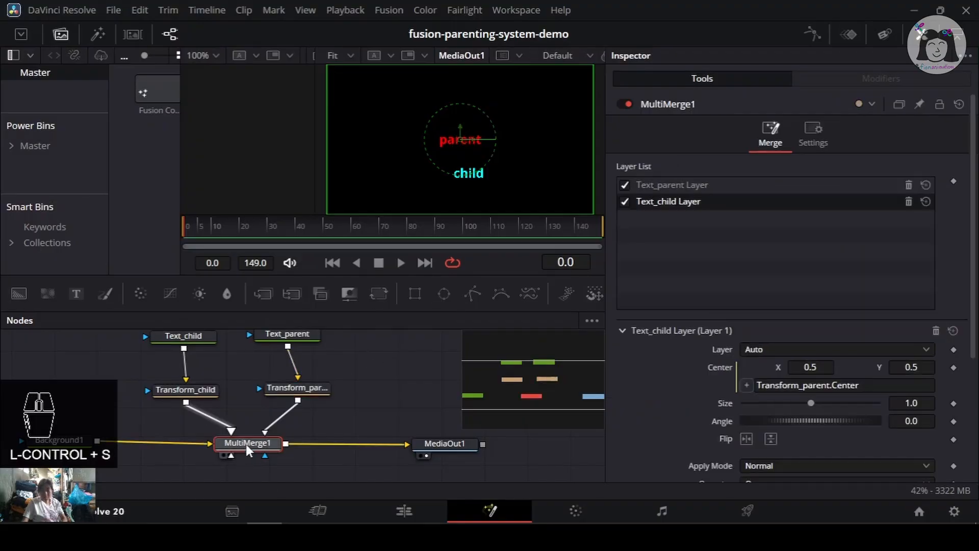
pyautogui.moveTo(375, 364); pyautogui.dragTo(351, 374)
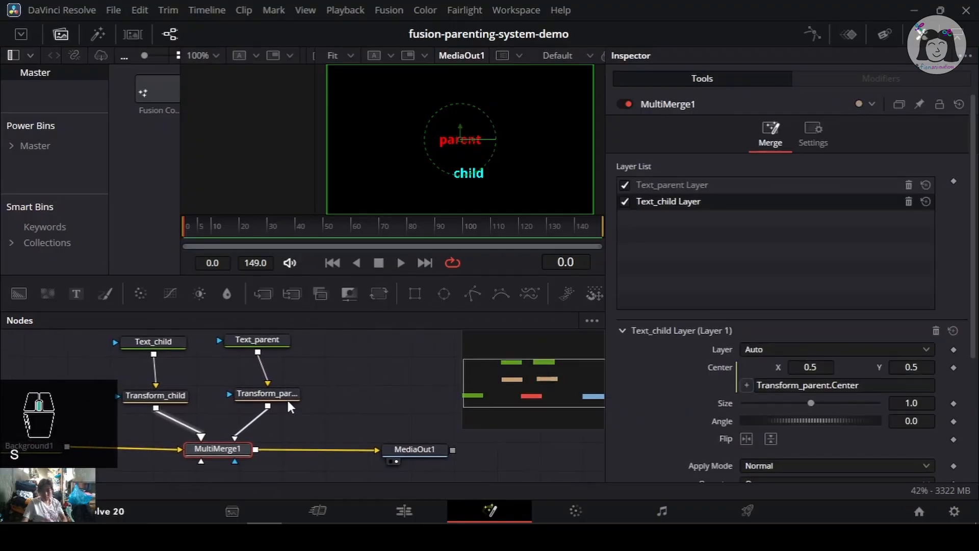
pyautogui.moveTo(289, 407); pyautogui.dragTo(302, 398)
pyautogui.click(302, 399)
pyautogui.hotkey('ctrl', 's')
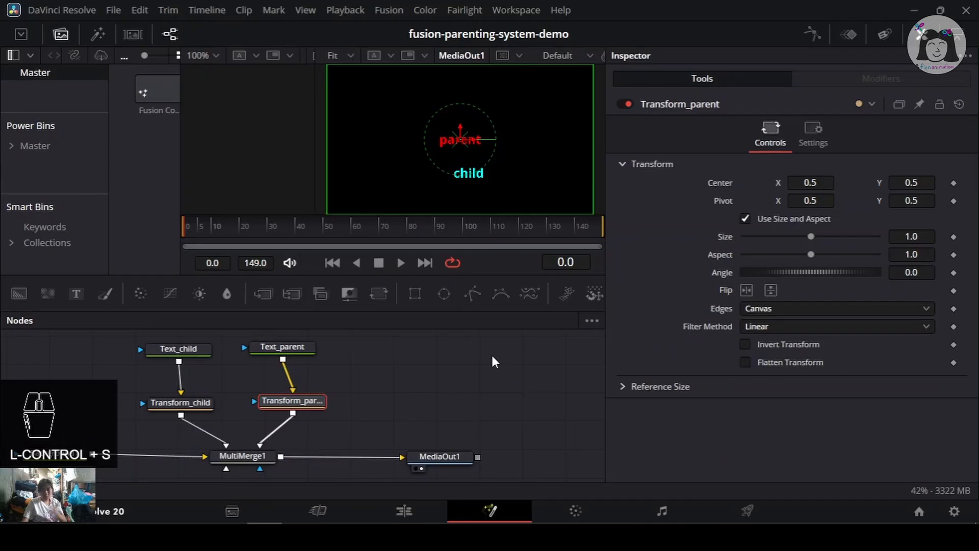
pyautogui.moveTo(406, 400); pyautogui.dragTo(413, 393)
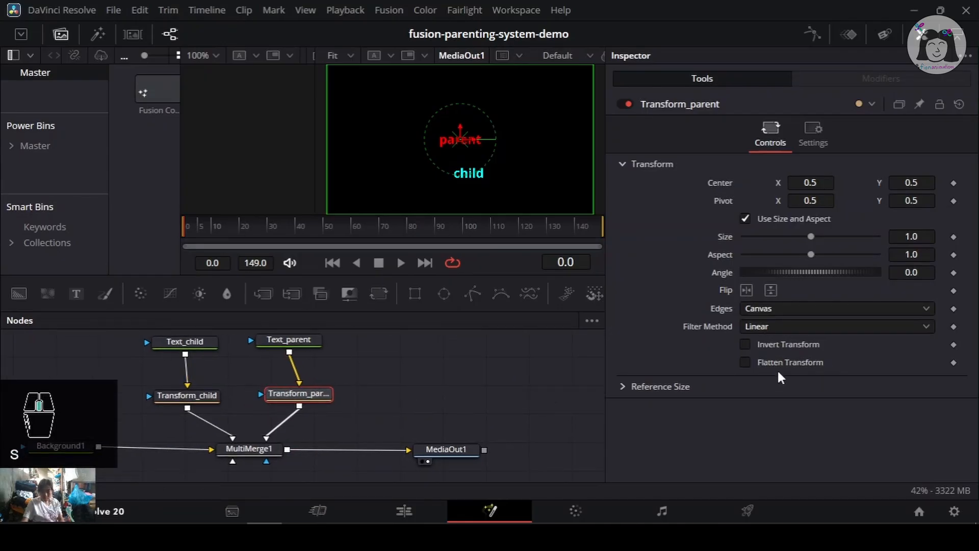
pyautogui.moveTo(807, 182); pyautogui.dragTo(906, 181)
pyautogui.hotkey('ctrl', 'z')
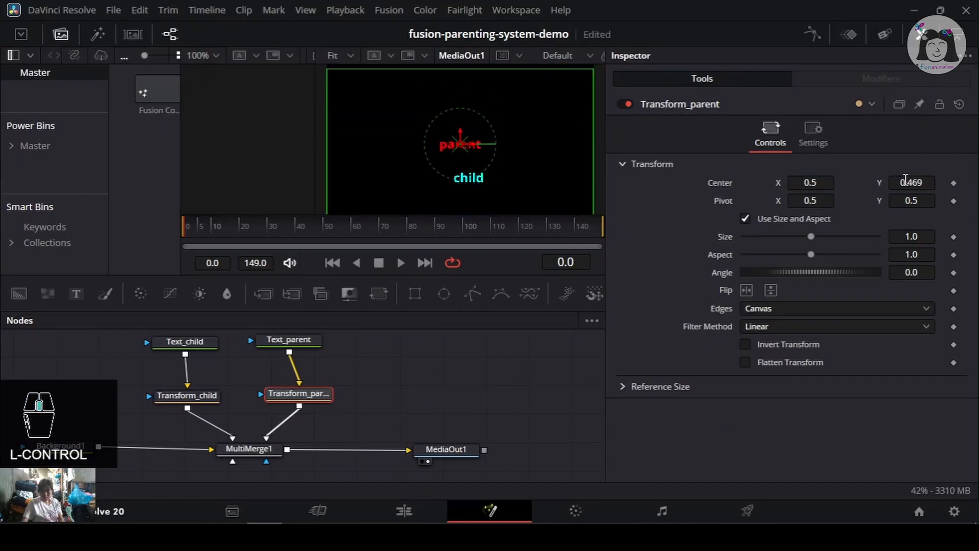
pyautogui.hotkey('ctrl', 'z')
pyautogui.hotkey('ctrl', 's')
# - Set Transform_child's Center X to about 0.614 to move the child text right
pyautogui.click(268, 450)
pyautogui.hotkey('ctrl', 's')
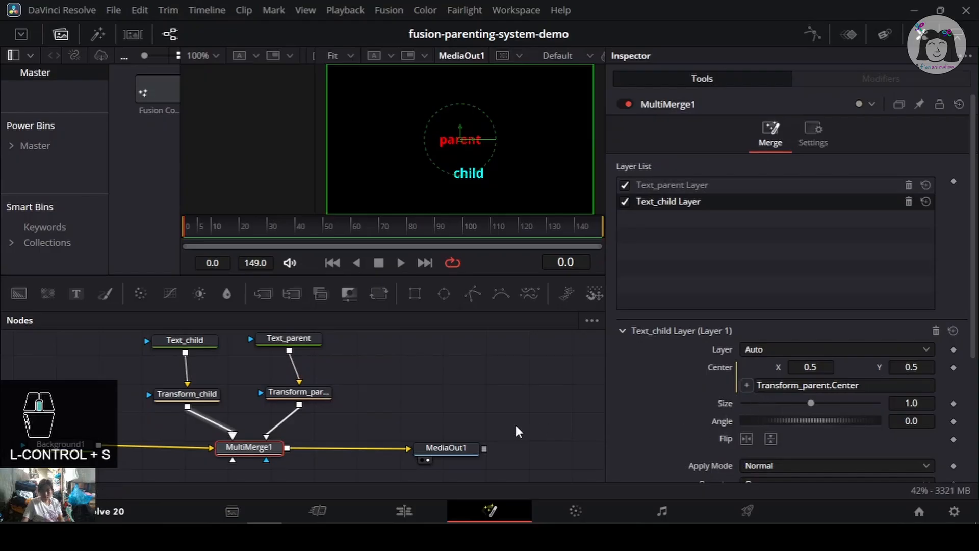
pyautogui.moveTo(433, 411); pyautogui.dragTo(385, 404)
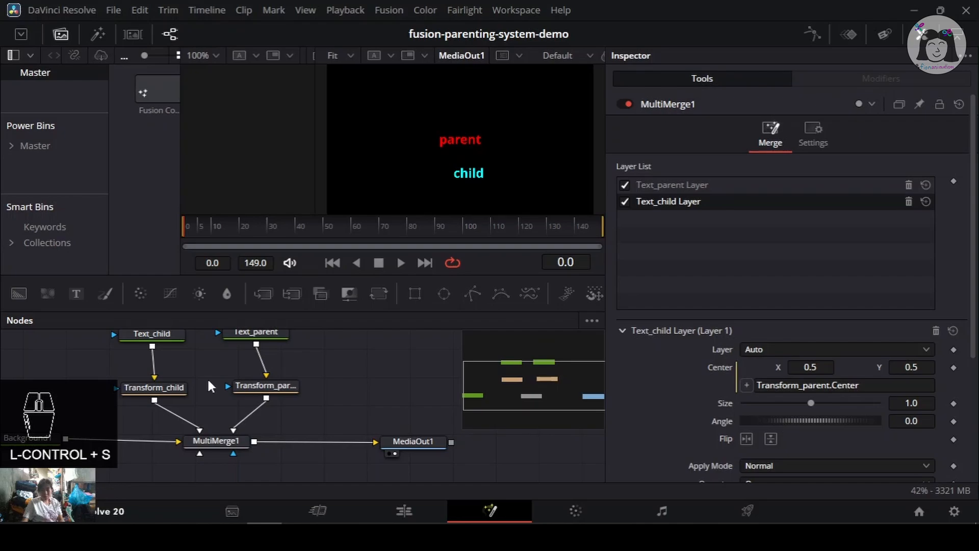
pyautogui.click(153, 387)
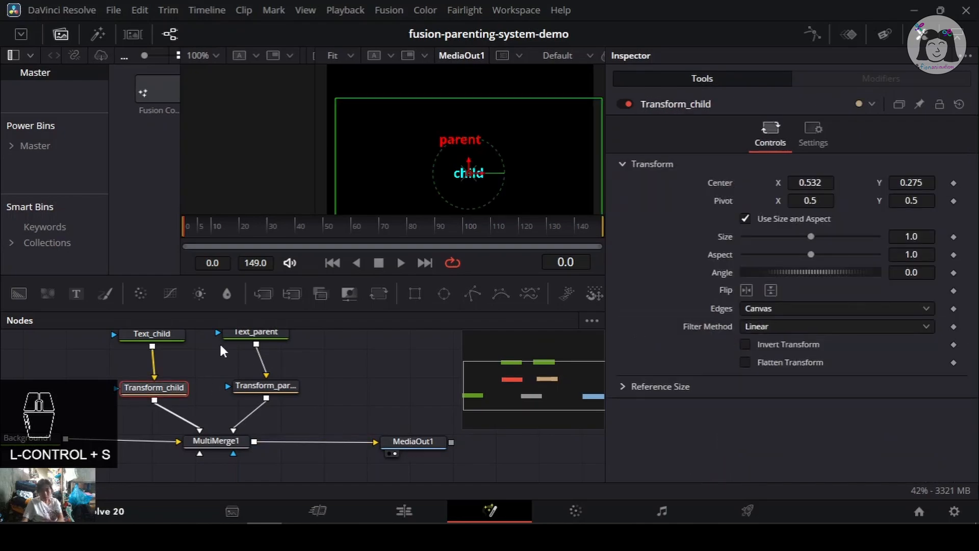
pyautogui.moveTo(219, 341); pyautogui.dragTo(230, 345)
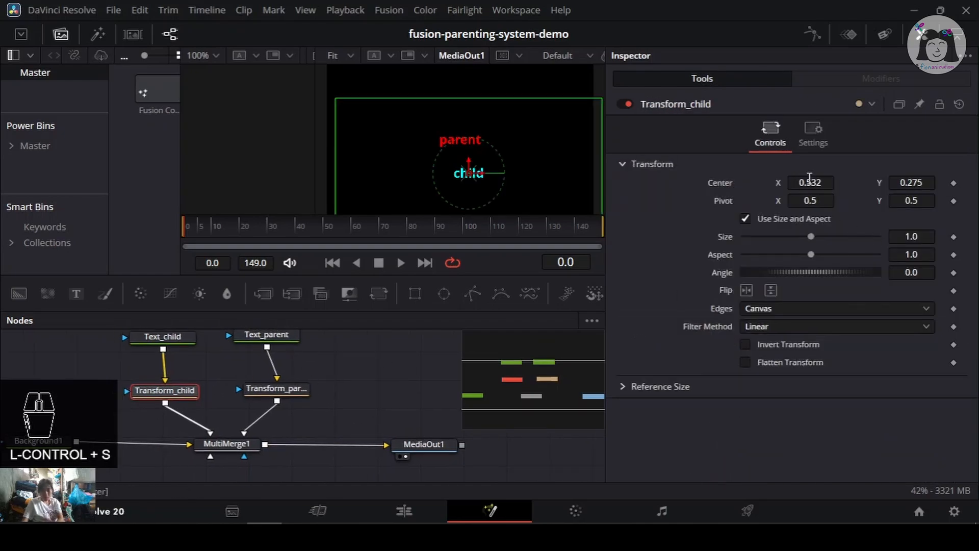
pyautogui.moveTo(809, 181); pyautogui.dragTo(851, 181)
pyautogui.click(254, 390)
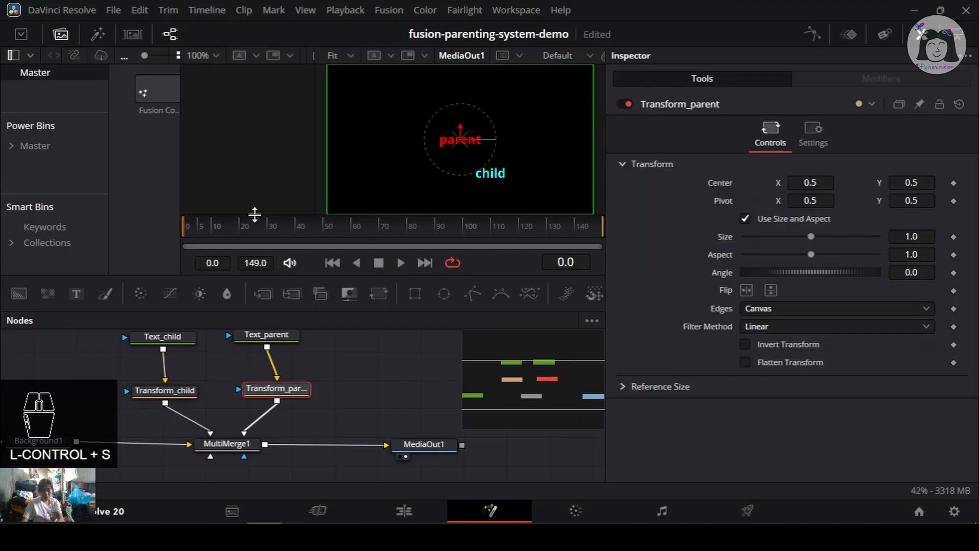
pyautogui.moveTo(225, 227); pyautogui.dragTo(183, 228)
pyautogui.click(193, 390)
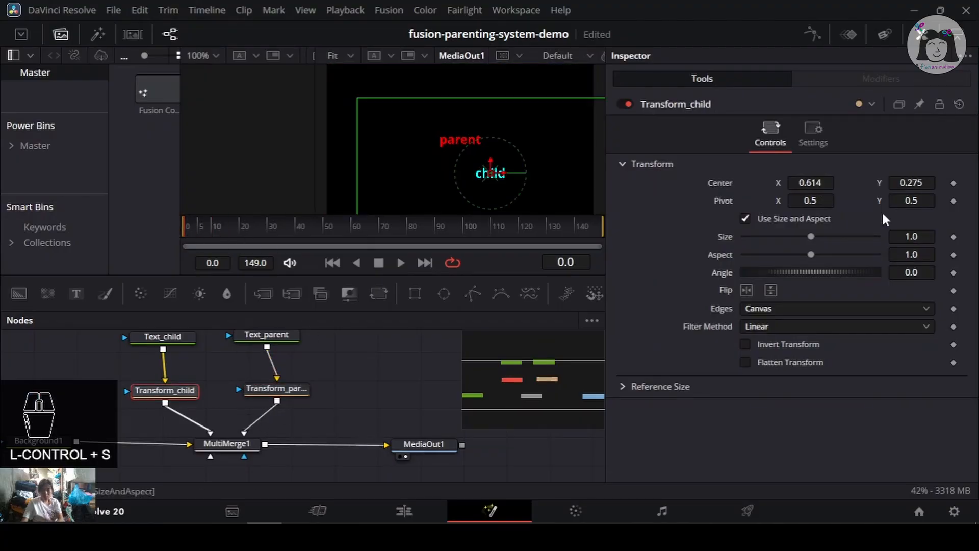
# - Set Transform_child's Center X and Y both to 0.5 and save the project
pyautogui.click(812, 182)
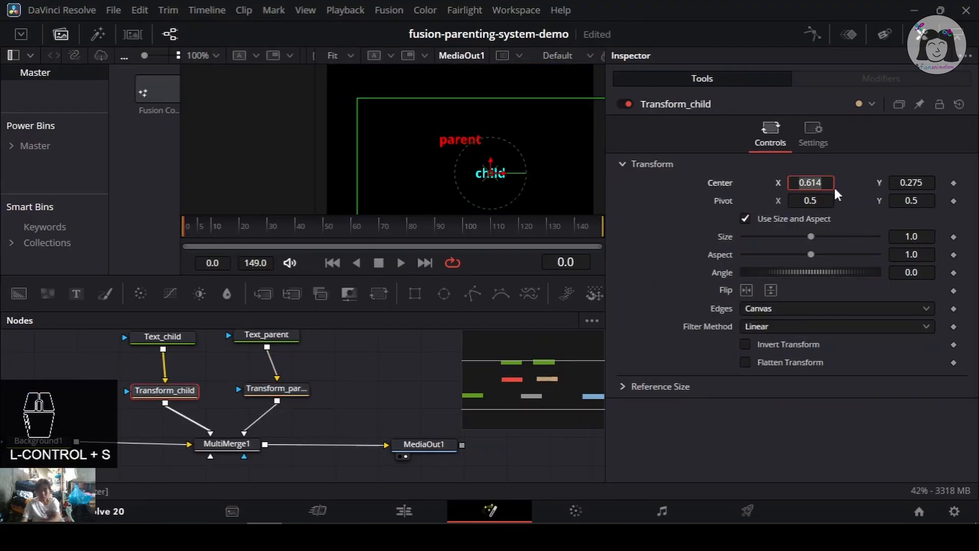
pyautogui.write('.5')
pyautogui.press('Tab')
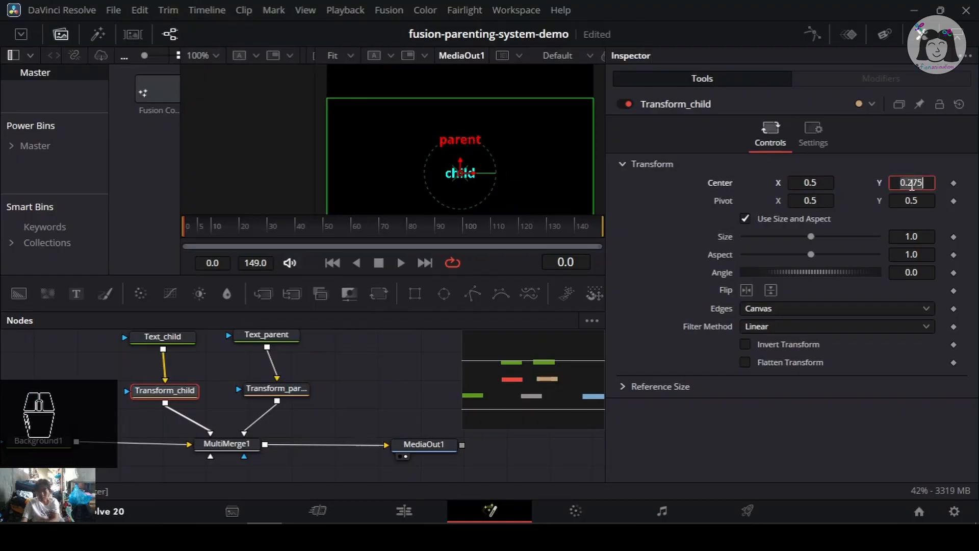
pyautogui.write('.5')
pyautogui.press('Return')
pyautogui.hotkey('ctrl', 's')
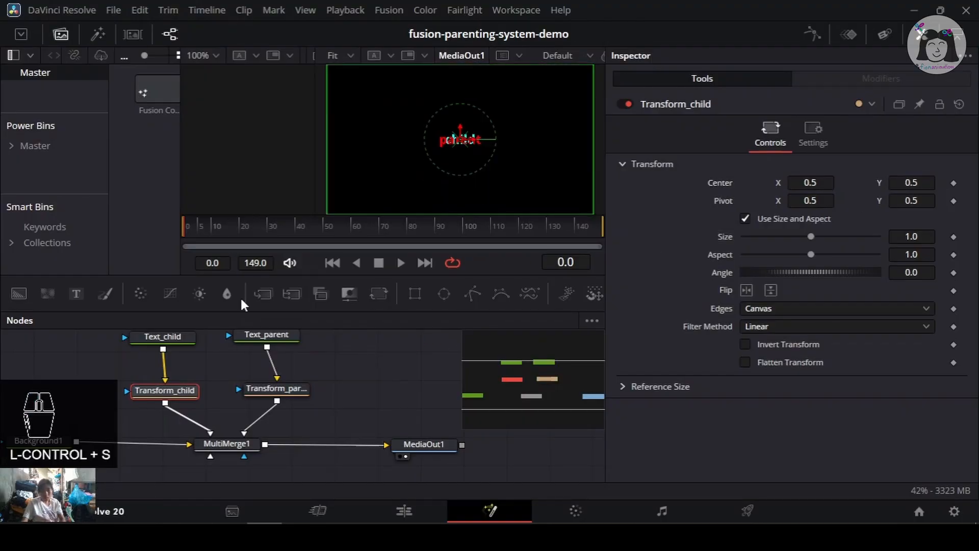
# - Set Transform_child's Center Y to about 0.302, undoing an accidental X change, and save the project
pyautogui.moveTo(212, 225); pyautogui.dragTo(163, 222)
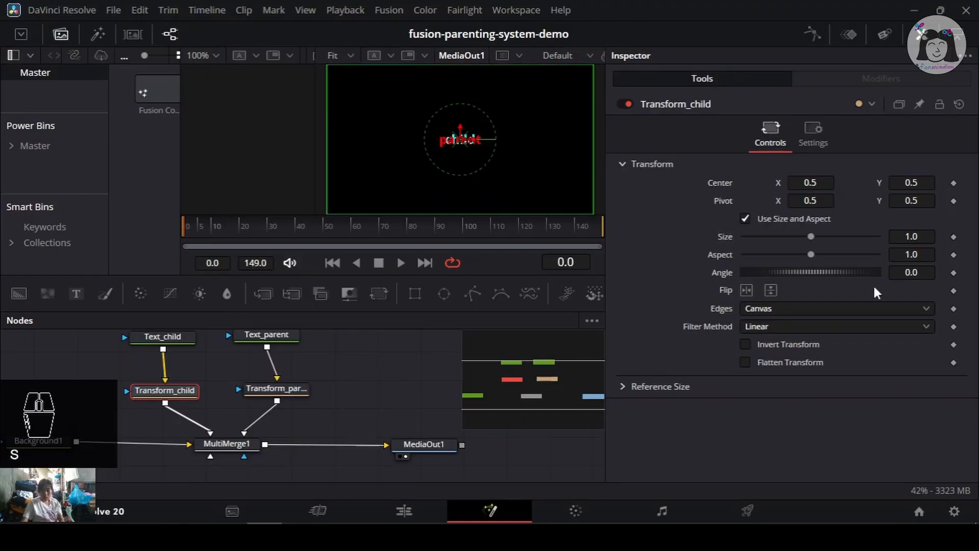
pyautogui.moveTo(816, 185); pyautogui.dragTo(842, 187)
pyautogui.hotkey('ctrl', 'z')
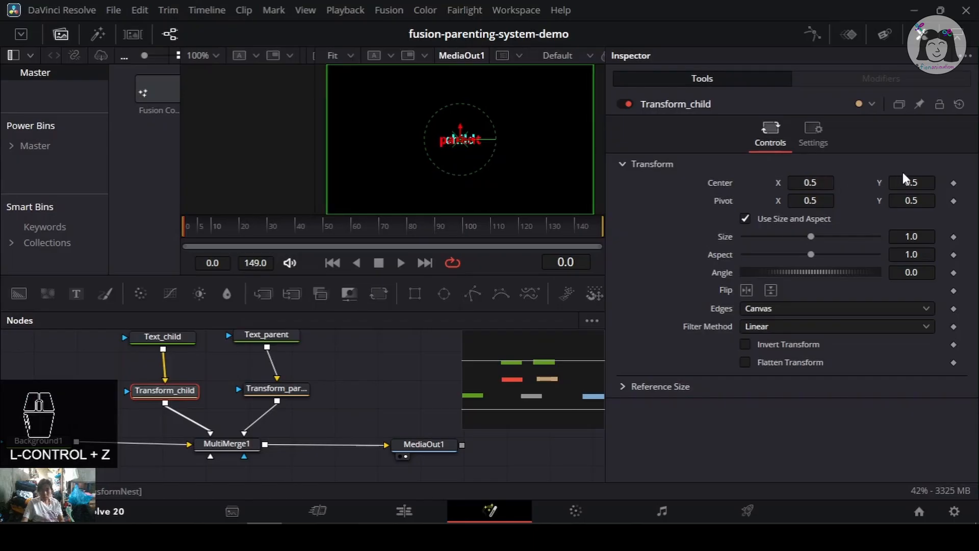
pyautogui.moveTo(912, 182)
pyautogui.mouseDown()
pyautogui.moveTo(958, 182)
pyautogui.moveTo(893, 182)
pyautogui.mouseUp()
pyautogui.hotkey('ctrl', 's')
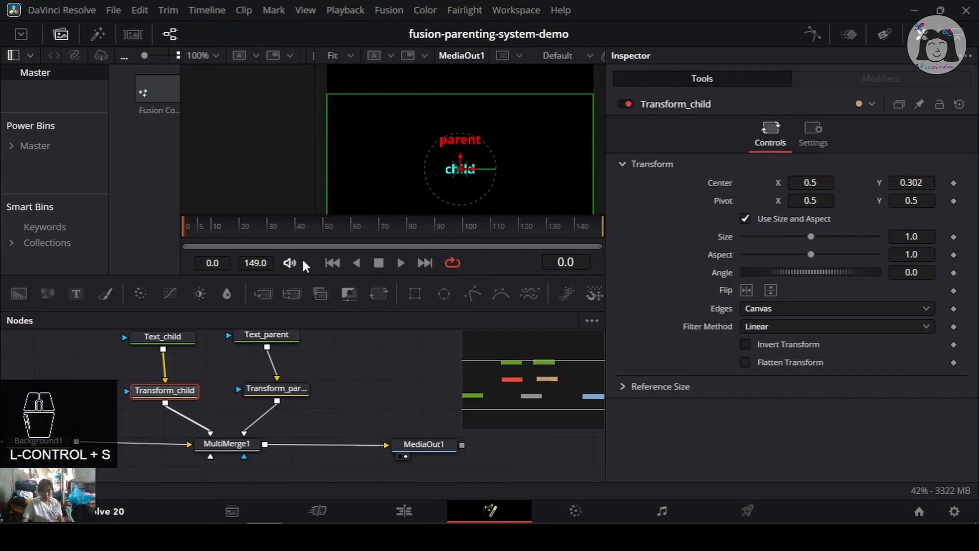
# - Animate Transform_parent's Center with keyframes at frame 10 and frame 0, lowering Center Y at frame 0
pyautogui.click(292, 390)
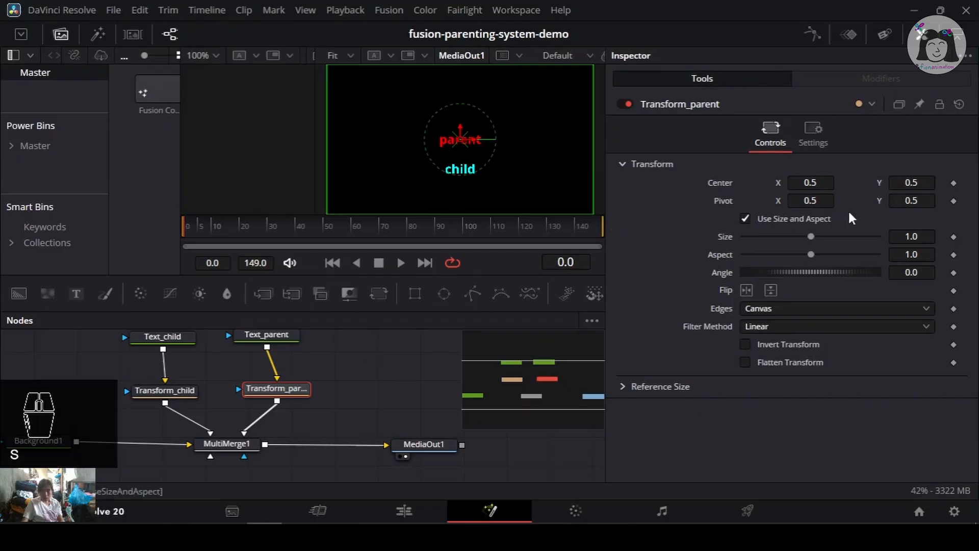
pyautogui.moveTo(811, 182); pyautogui.dragTo(811, 182)
pyautogui.hotkey('ctrl', 'z')
pyautogui.hotkey('ctrl', 's')
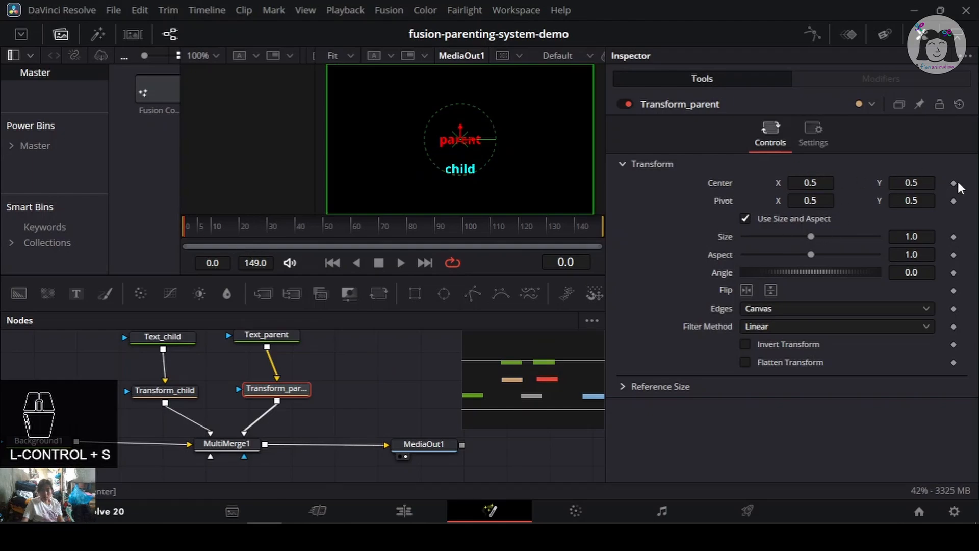
pyautogui.click(212, 224)
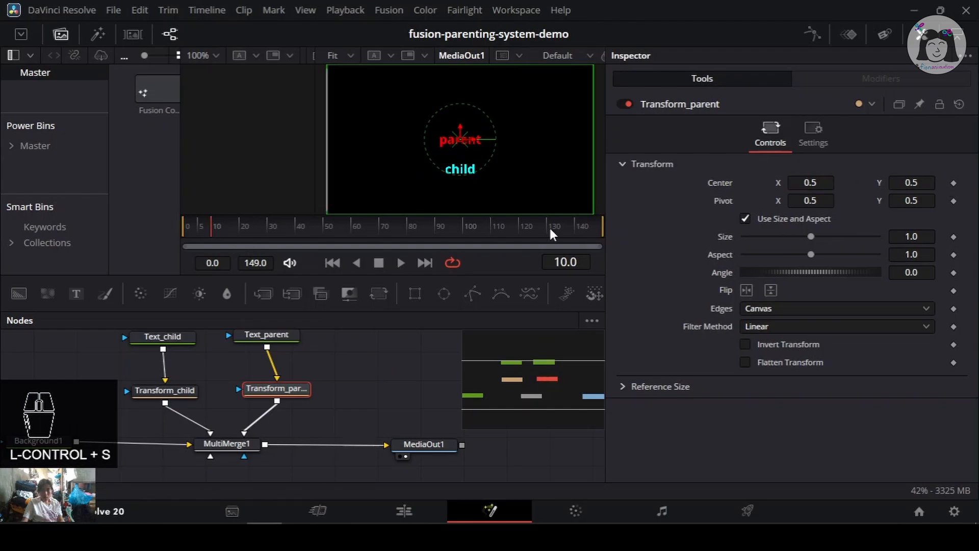
pyautogui.click(953, 183)
pyautogui.moveTo(196, 229); pyautogui.dragTo(127, 219)
pyautogui.click(953, 184)
pyautogui.moveTo(921, 183); pyautogui.dragTo(521, 184)
pyautogui.moveTo(194, 227)
pyautogui.mouseDown()
pyautogui.moveTo(222, 229)
pyautogui.moveTo(212, 225)
pyautogui.mouseUp()
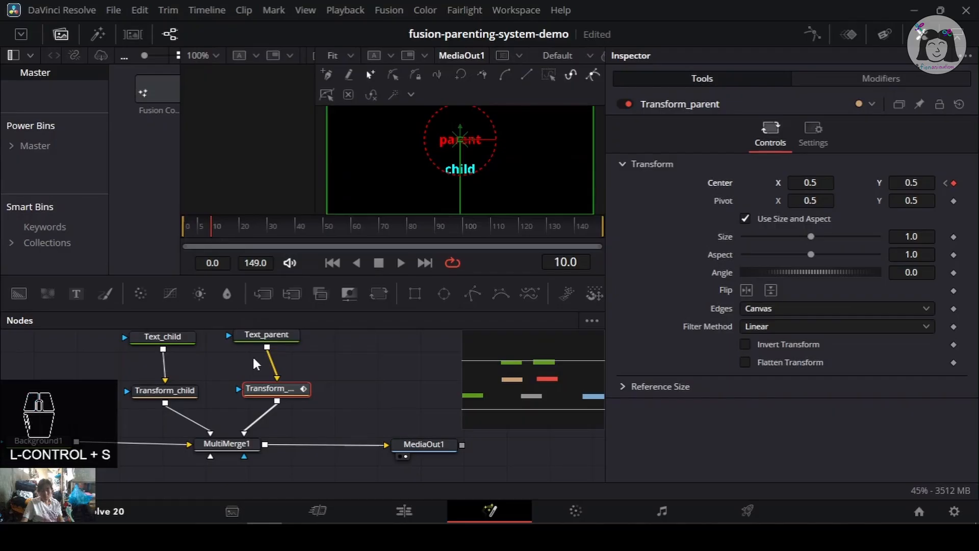
# - Switch between Transform_child and Transform_parent and scrub the timeline to check the parent's animation
pyautogui.click(197, 390)
pyautogui.hotkey('ctrl', 's')
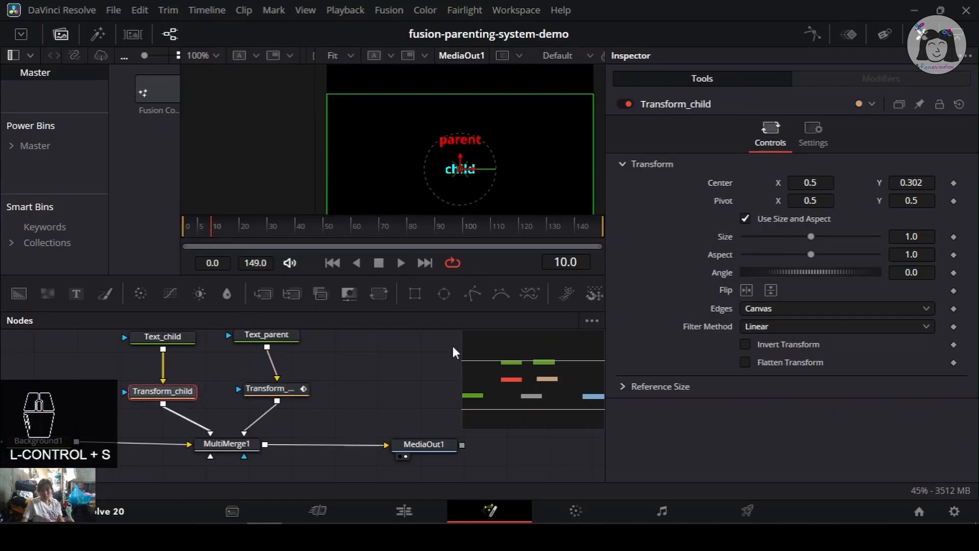
pyautogui.click(258, 392)
pyautogui.hotkey('ctrl', 's')
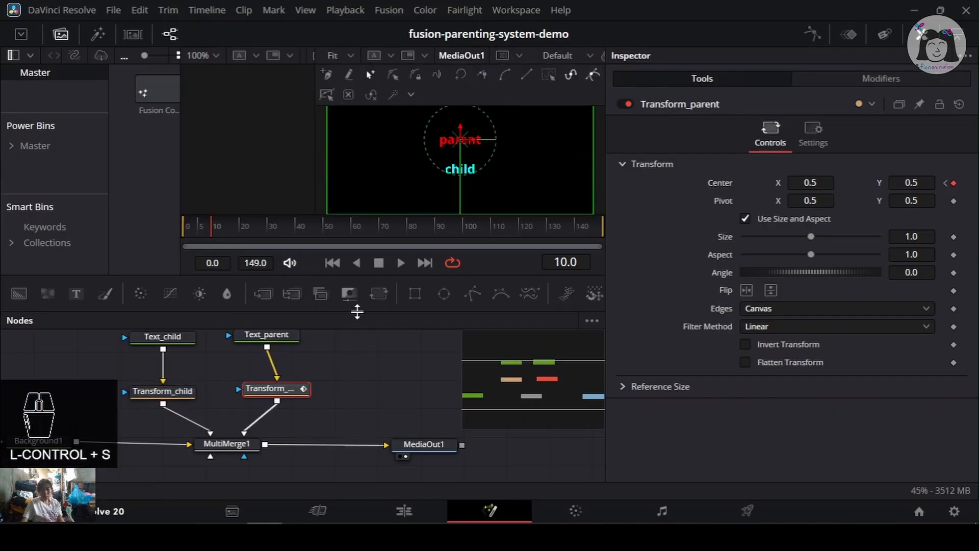
pyautogui.moveTo(196, 226); pyautogui.dragTo(211, 227)
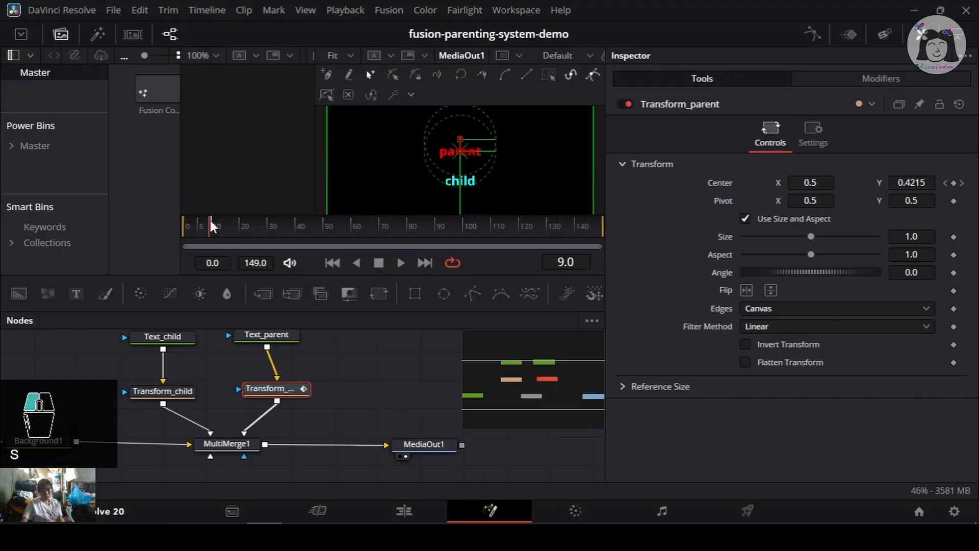
pyautogui.click(212, 219)
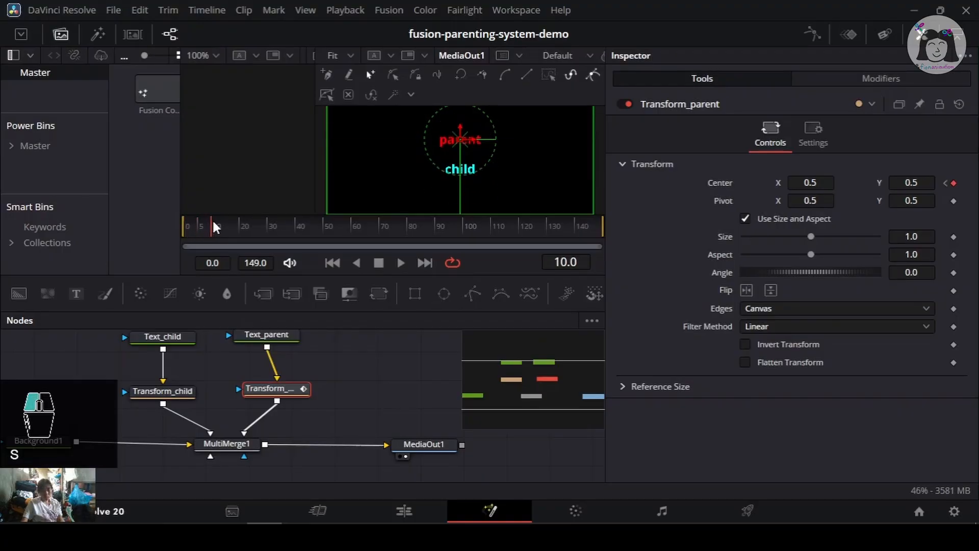
# - Try keyframing and animating Transform_child's Center, play it back, and undo the animation
pyautogui.click(164, 395)
pyautogui.hotkey('ctrl', 's')
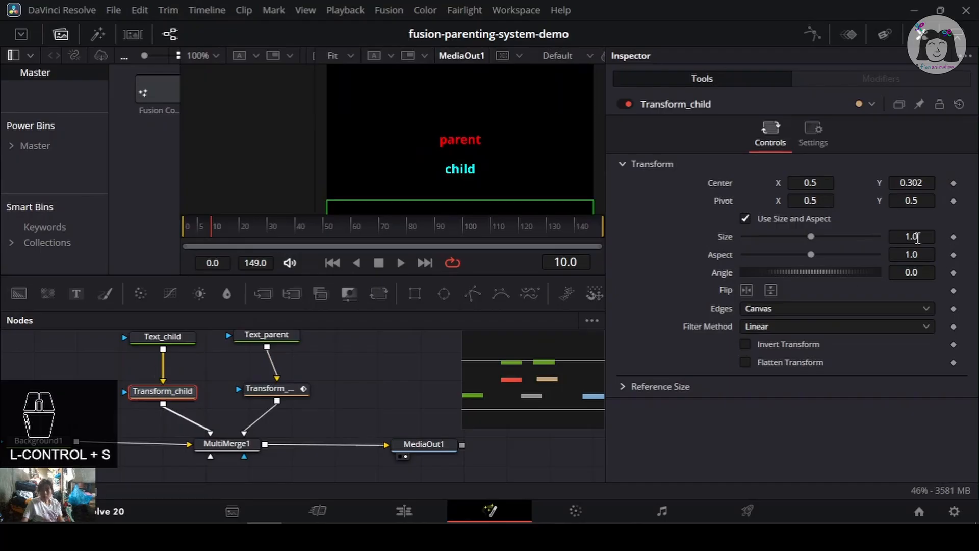
pyautogui.click(953, 182)
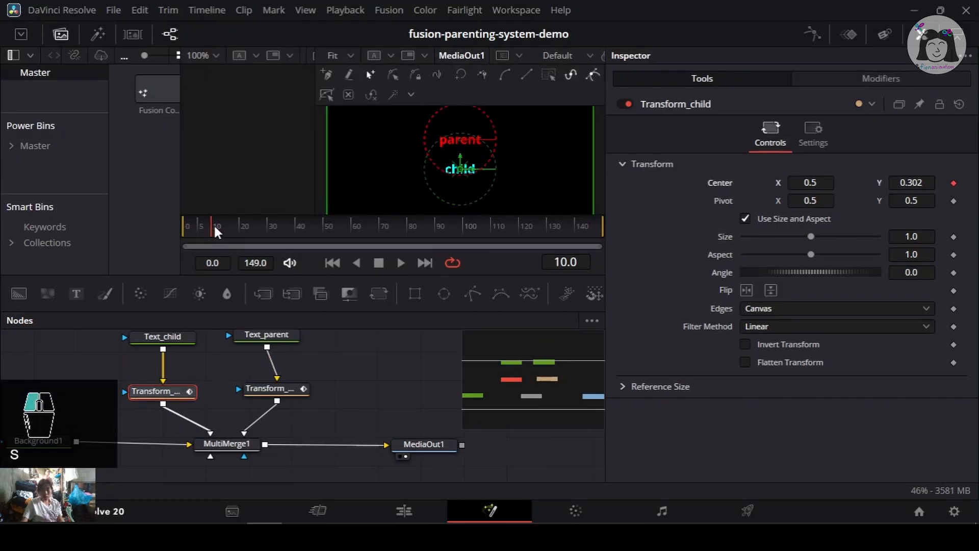
pyautogui.moveTo(213, 225); pyautogui.dragTo(238, 225)
pyautogui.moveTo(905, 185); pyautogui.dragTo(806, 191)
pyautogui.hotkey('ctrl', 'z')
pyautogui.moveTo(227, 225); pyautogui.dragTo(158, 224)
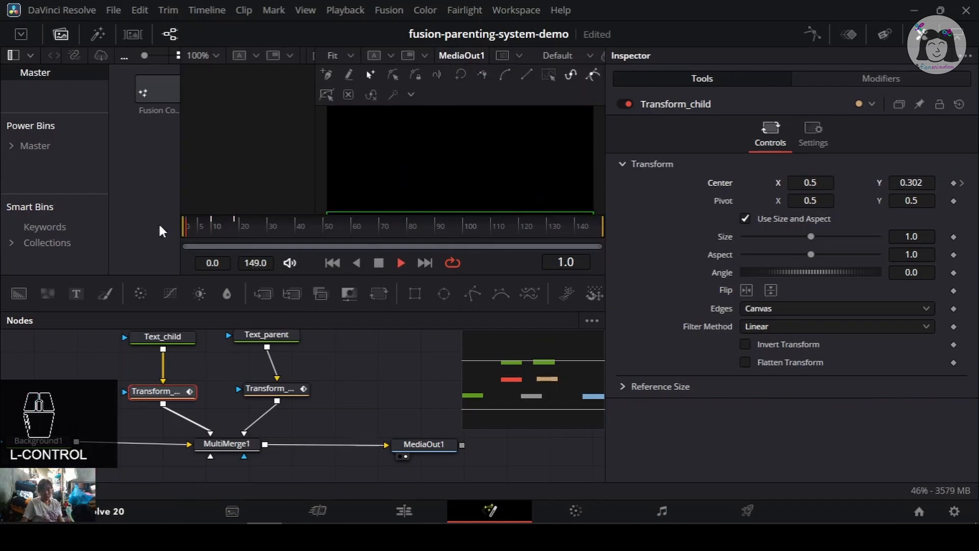
pyautogui.press('space')
pyautogui.press('space')
pyautogui.hotkey('ctrl', 's')
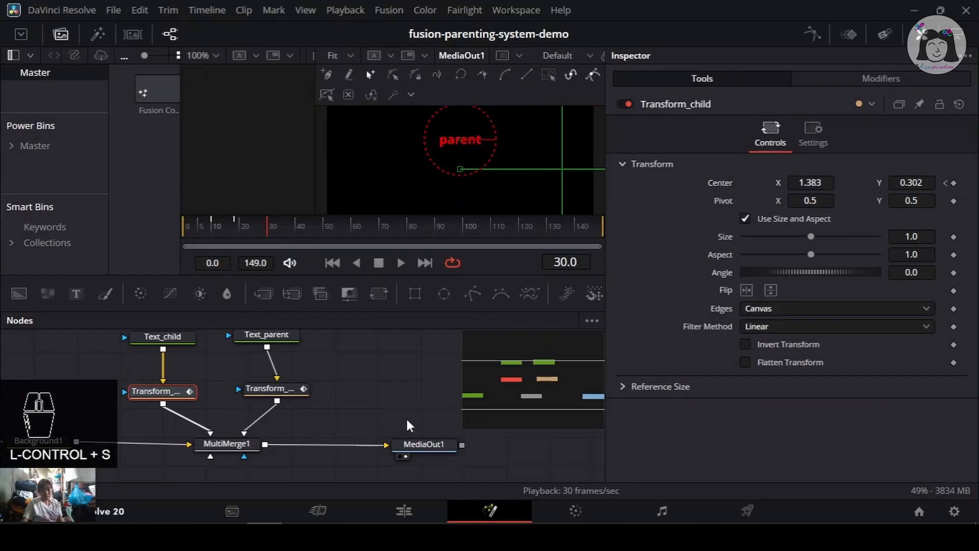
pyautogui.hotkey('ctrl', 'z')
pyautogui.hotkey('ctrl', 's')
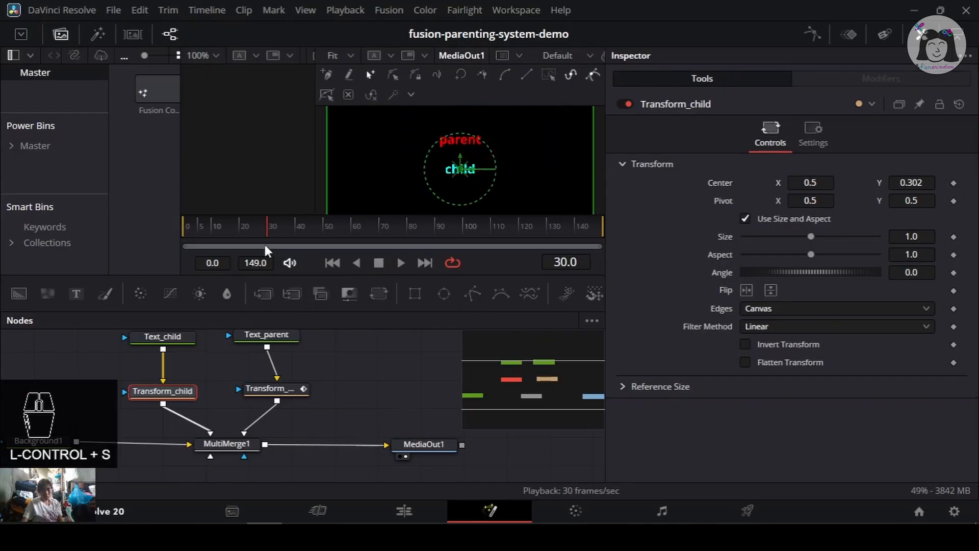
# - Add a Custom Tool node to the flow and place it beside Transform_parent
pyautogui.moveTo(262, 227); pyautogui.dragTo(148, 225)
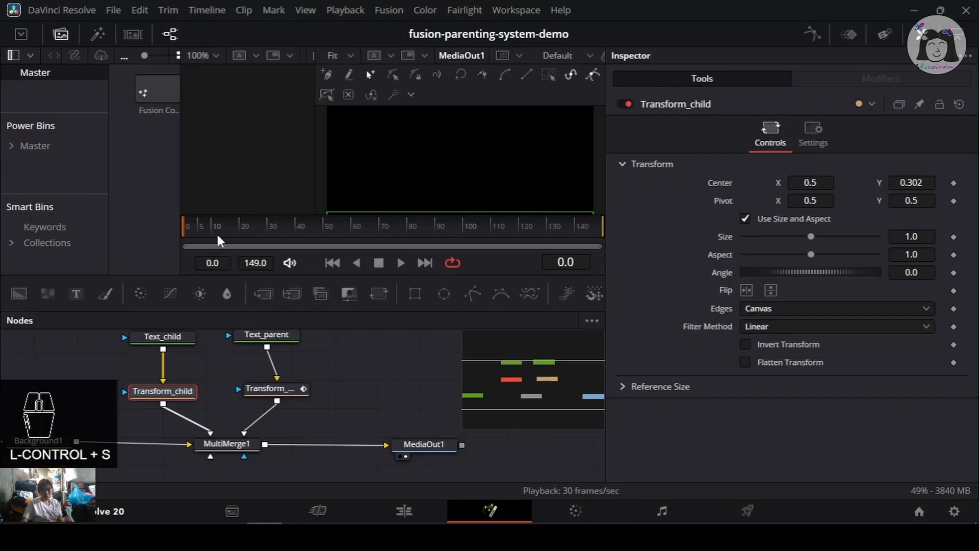
pyautogui.moveTo(324, 386); pyautogui.dragTo(307, 374)
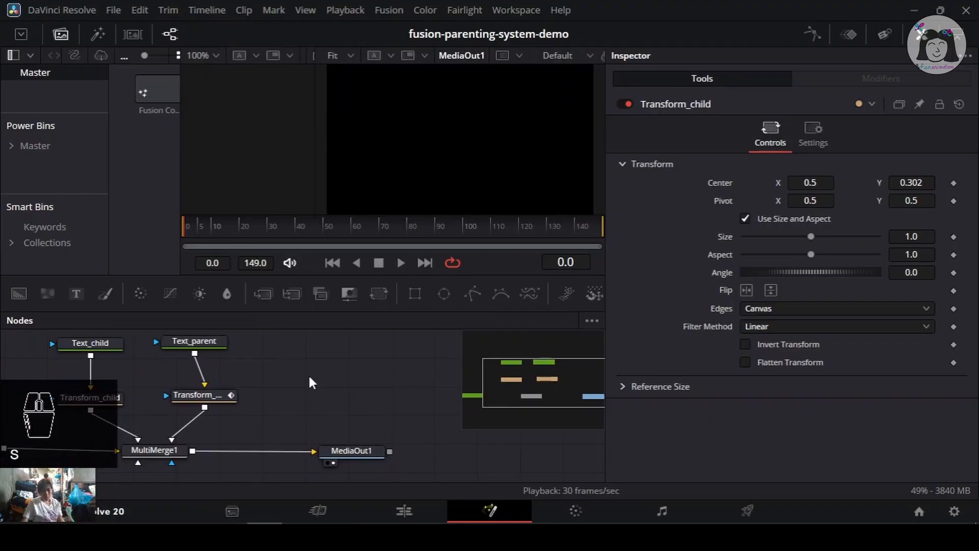
pyautogui.moveTo(320, 368)
pyautogui.mouseDown()
pyautogui.moveTo(345, 371)
pyautogui.moveTo(311, 378)
pyautogui.mouseUp()
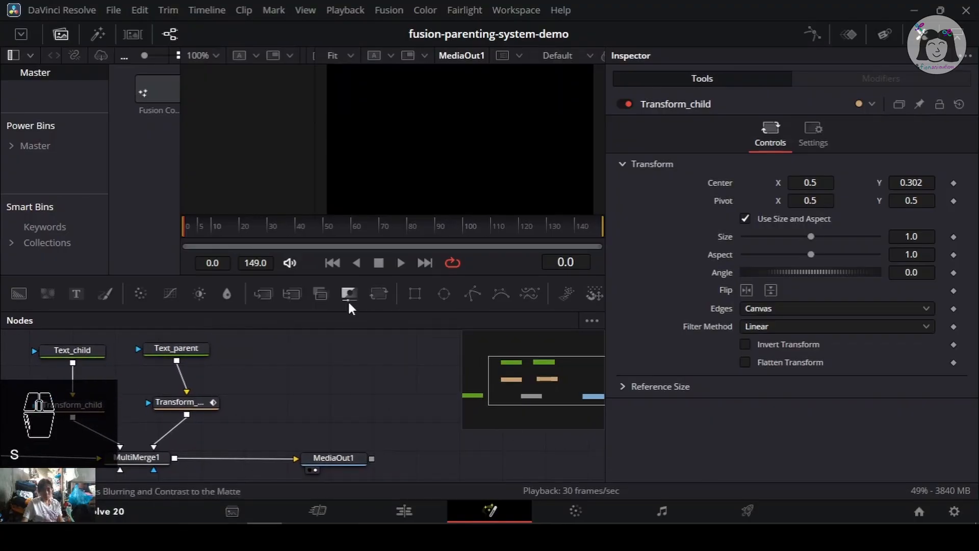
pyautogui.hotkey('ctrl', 's')
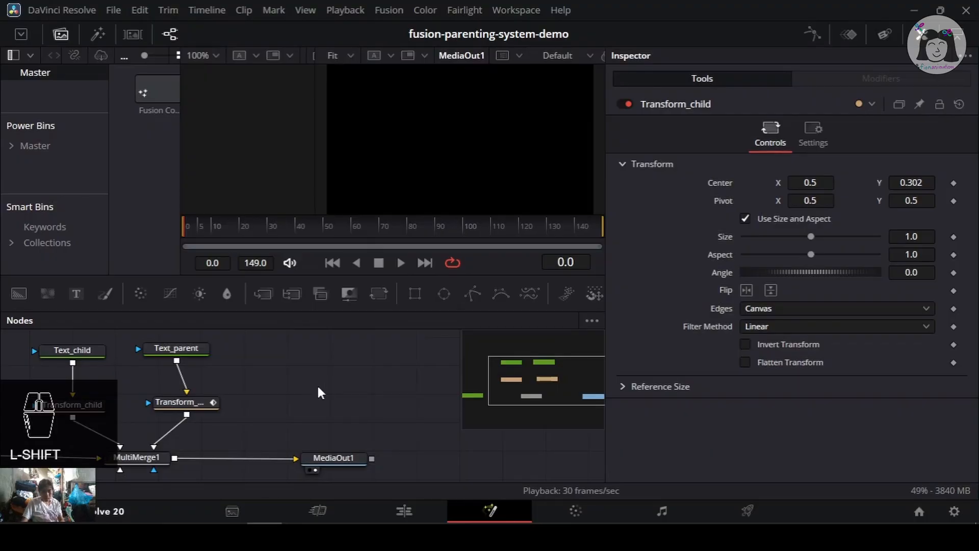
pyautogui.hotkey('shift', 'space')
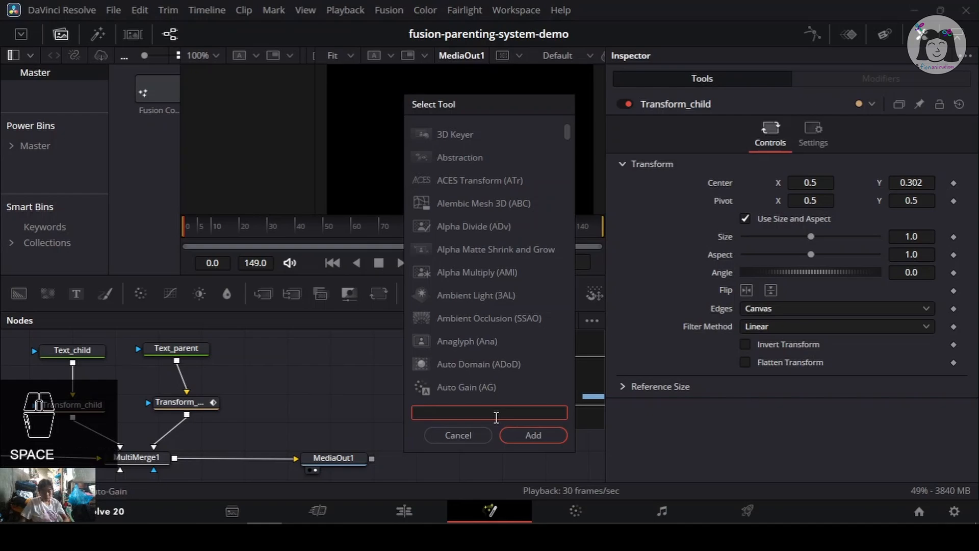
pyautogui.write('cus')
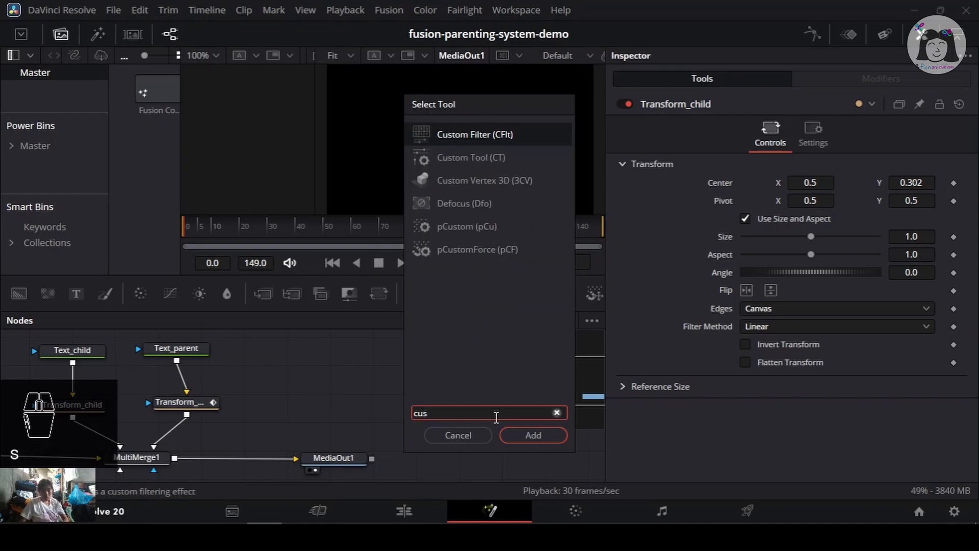
pyautogui.click(533, 160)
pyautogui.click(541, 435)
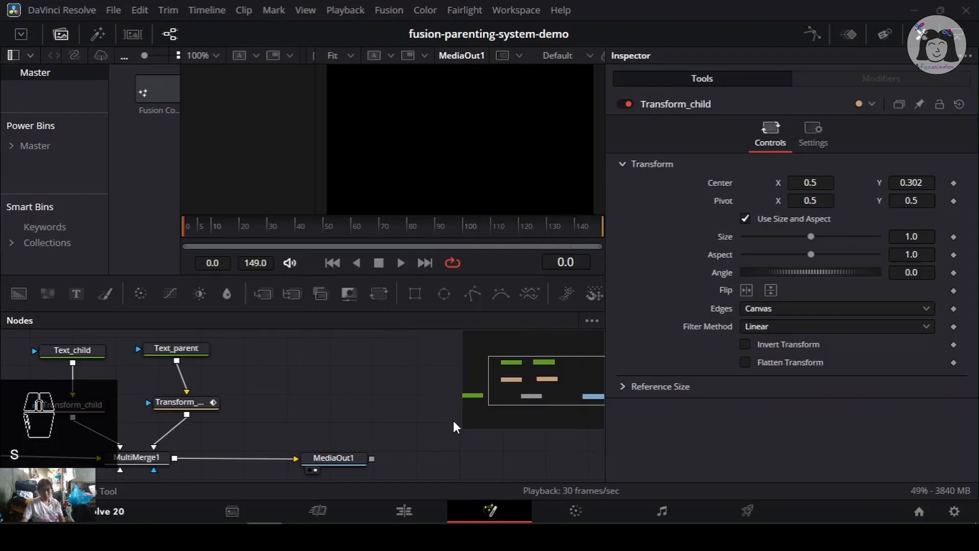
pyautogui.moveTo(339, 363); pyautogui.dragTo(339, 401)
pyautogui.hotkey('ctrl', 's')
pyautogui.moveTo(138, 425); pyautogui.dragTo(195, 383)
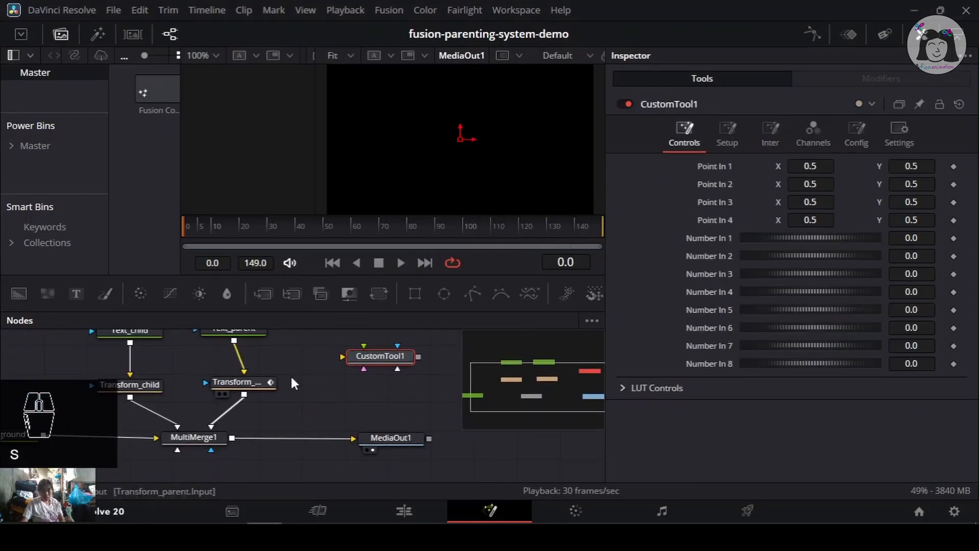
pyautogui.moveTo(390, 352); pyautogui.dragTo(378, 373)
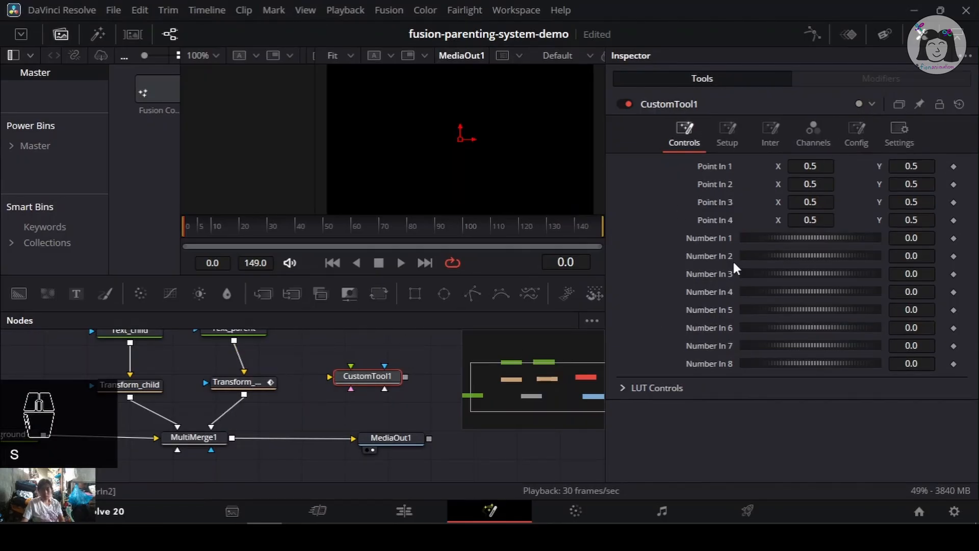
# - Start extending the Text_child layer's Center expression in MultiMerge1 by appending "+ Point(" after Transform_parent.Center
pyautogui.click(204, 437)
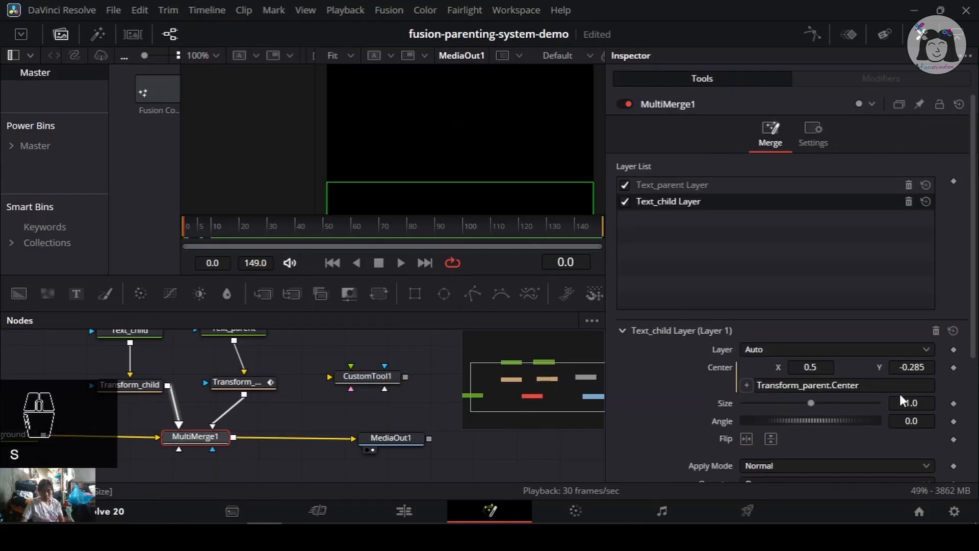
pyautogui.click(896, 386)
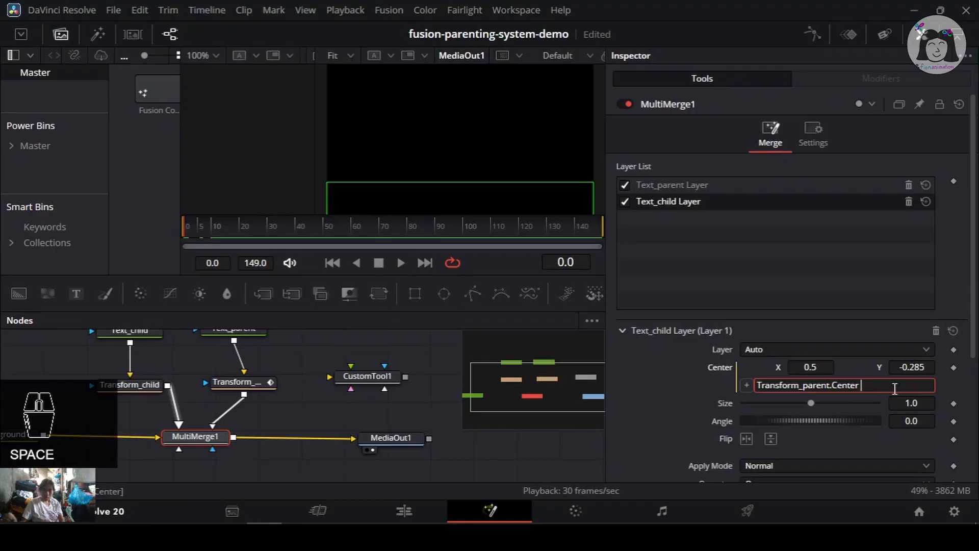
pyautogui.write('+')
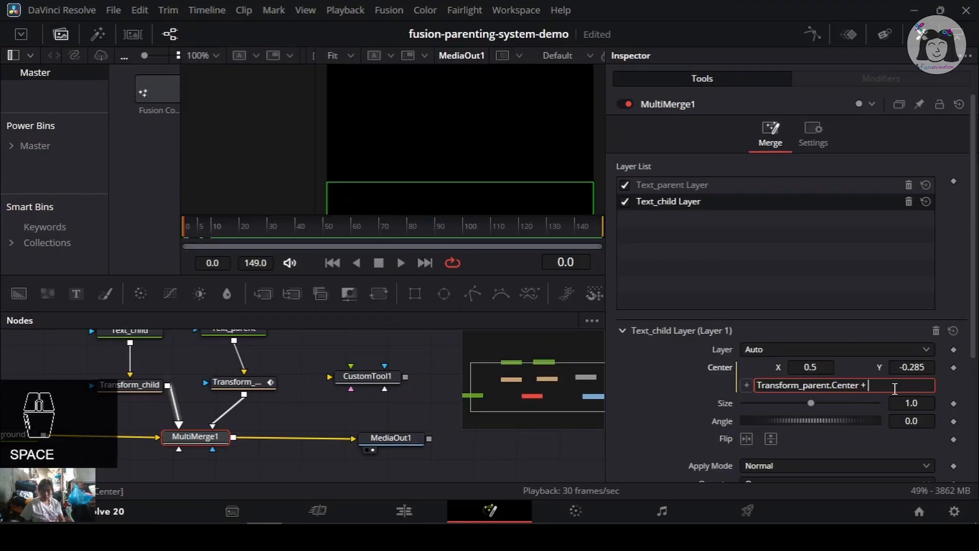
pyautogui.write(' Point')
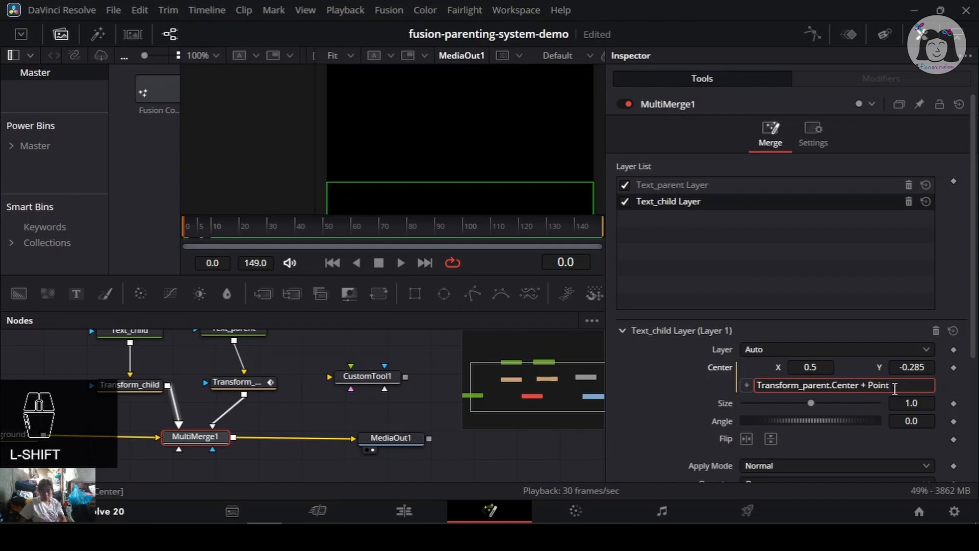
pyautogui.write('(')
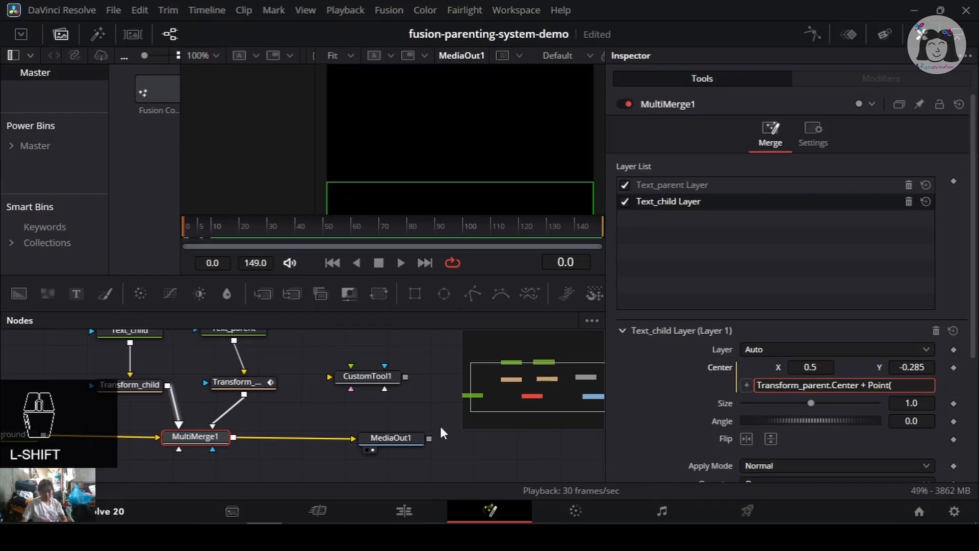
# - Check the CustomTool1 node's name, then add "CustomTool1.NumberIn1," as the first argument of Point in the expression
pyautogui.click(368, 376)
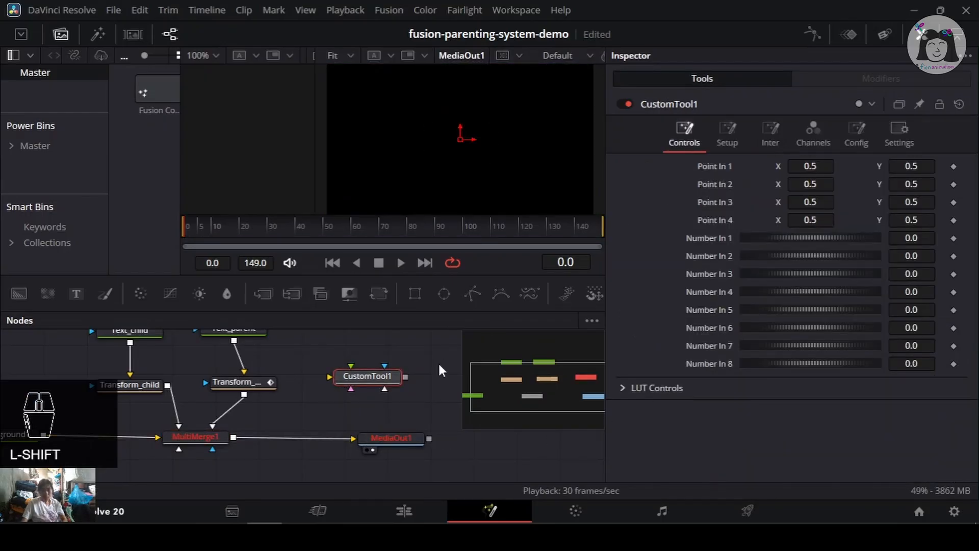
pyautogui.click(204, 436)
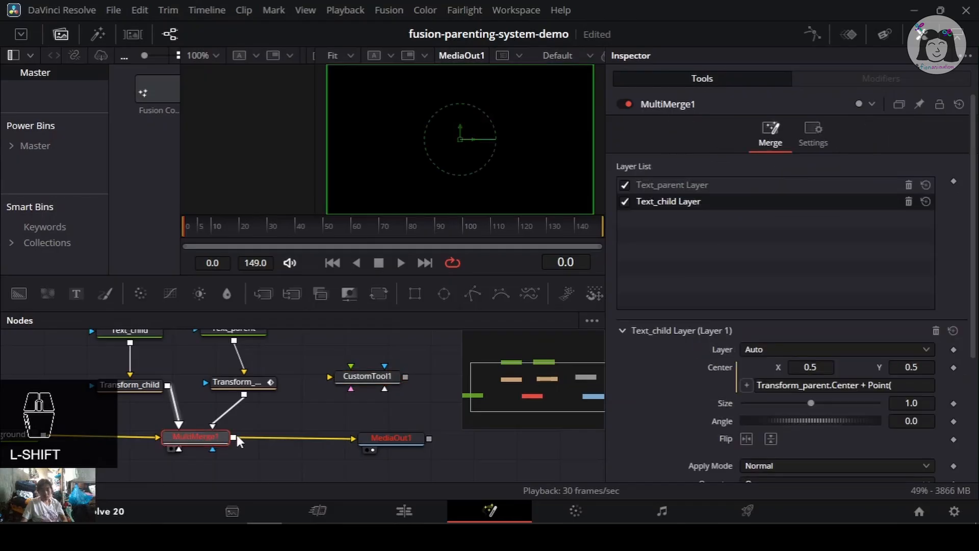
pyautogui.click(915, 385)
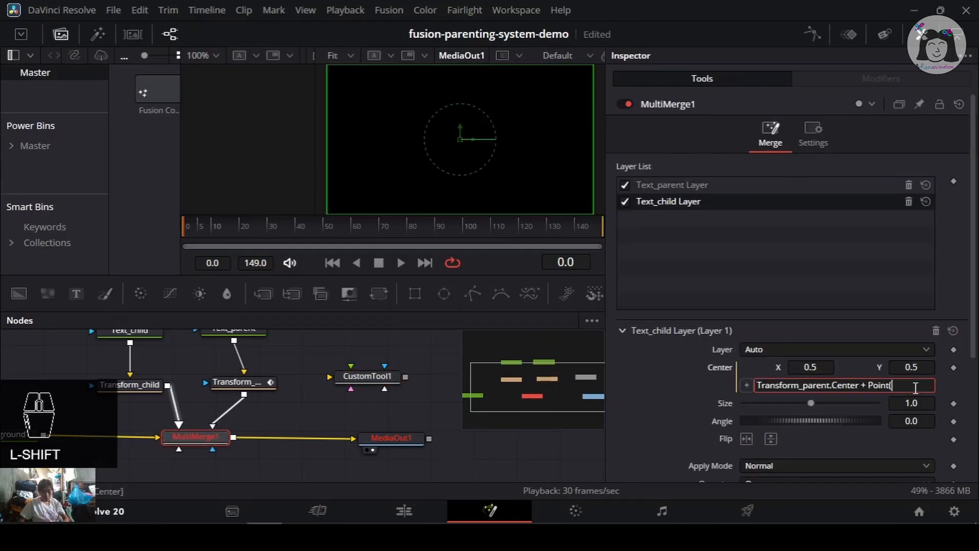
pyautogui.write('CustomToo')
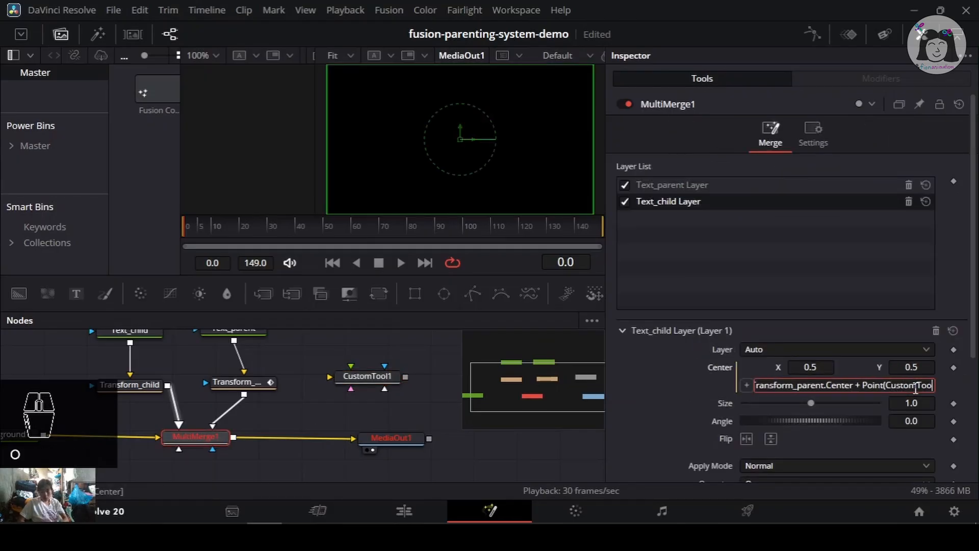
pyautogui.write('l')
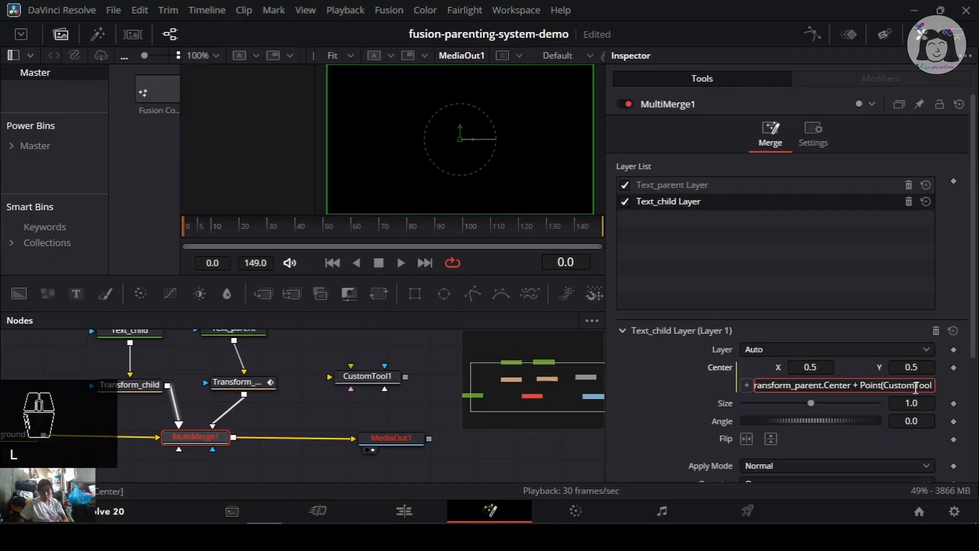
pyautogui.write('1')
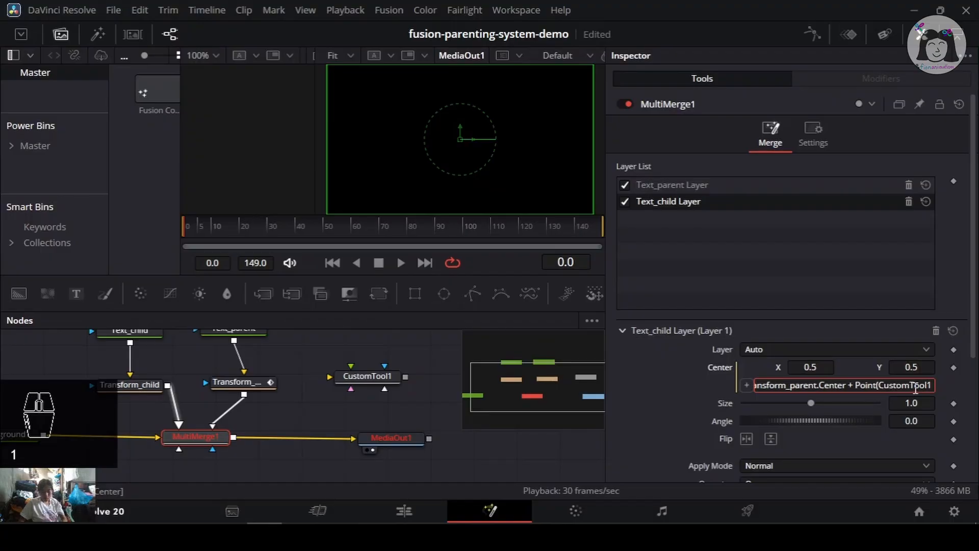
pyautogui.write('.')
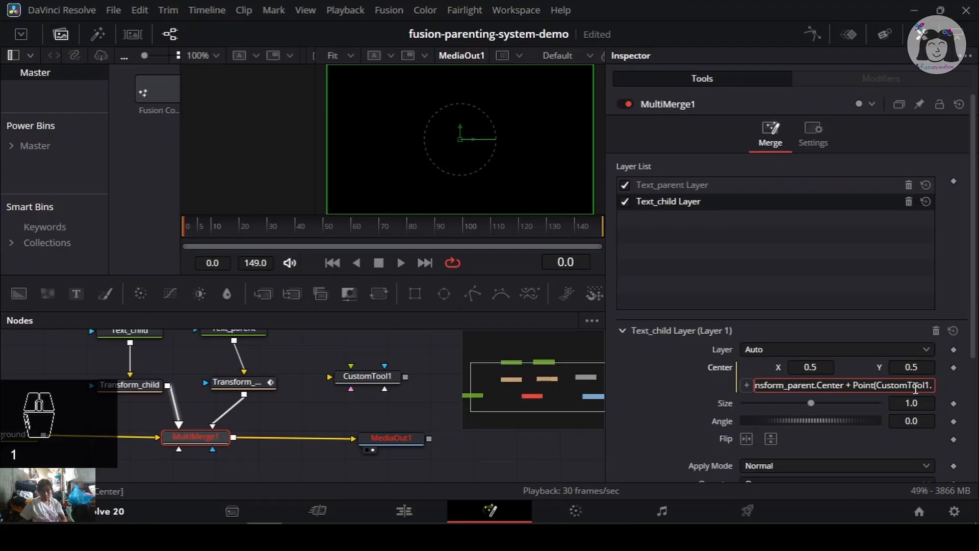
pyautogui.write('Num')
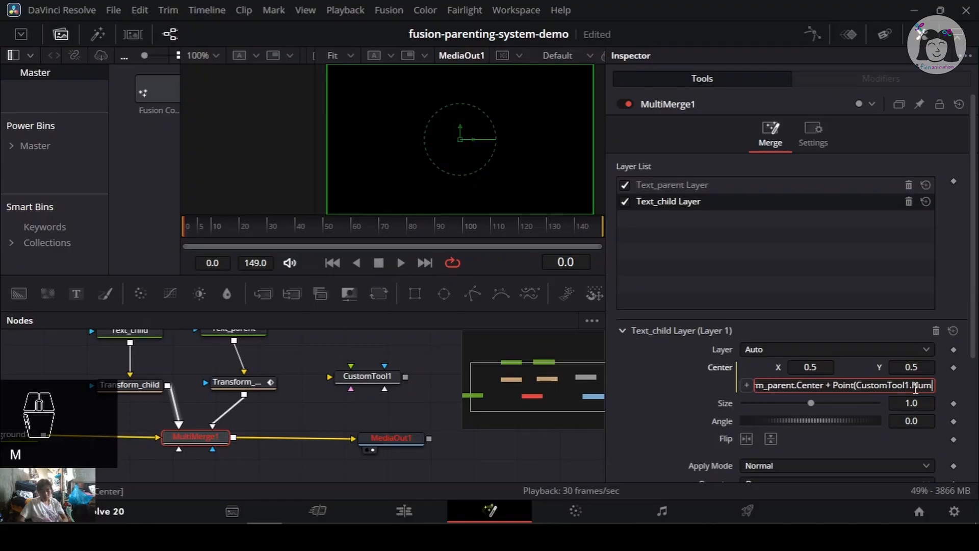
pyautogui.write('berIn')
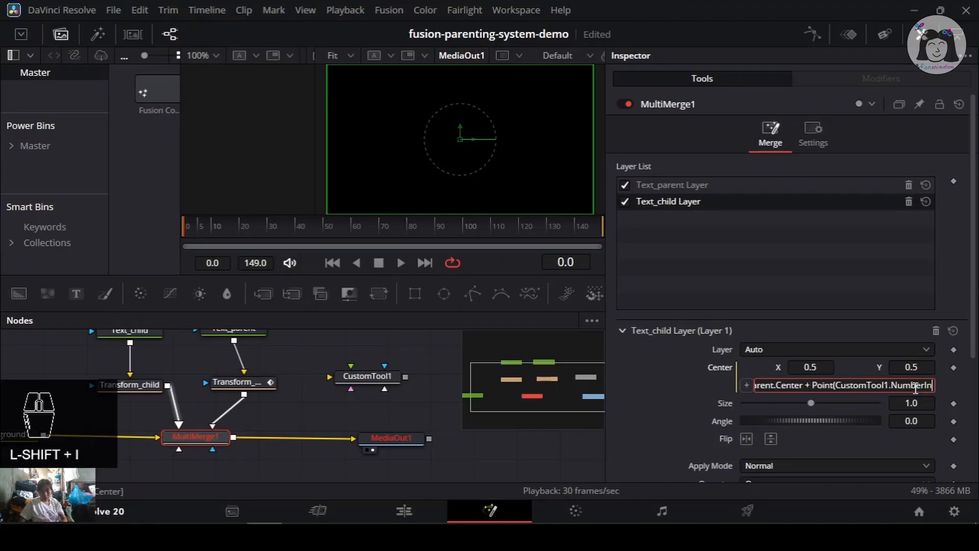
pyautogui.write('1')
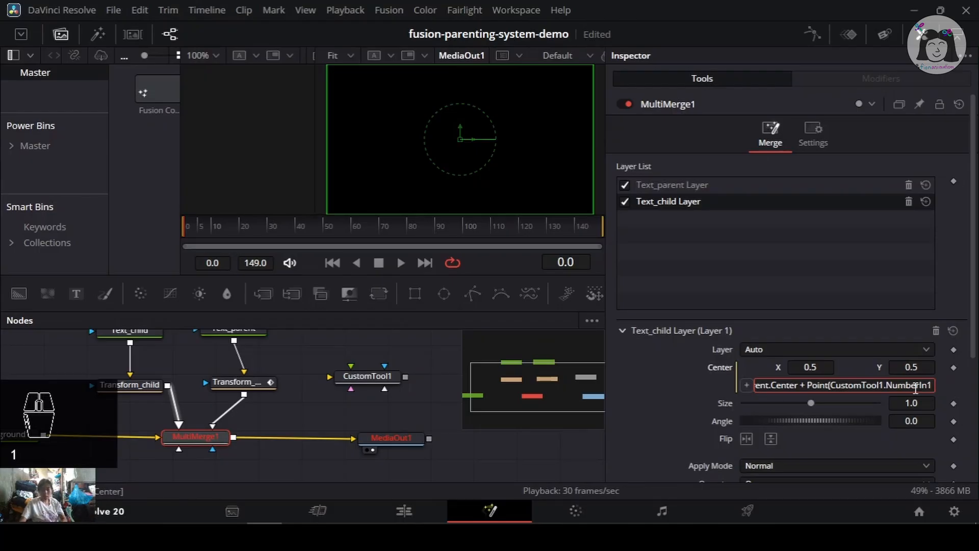
pyautogui.write(',')
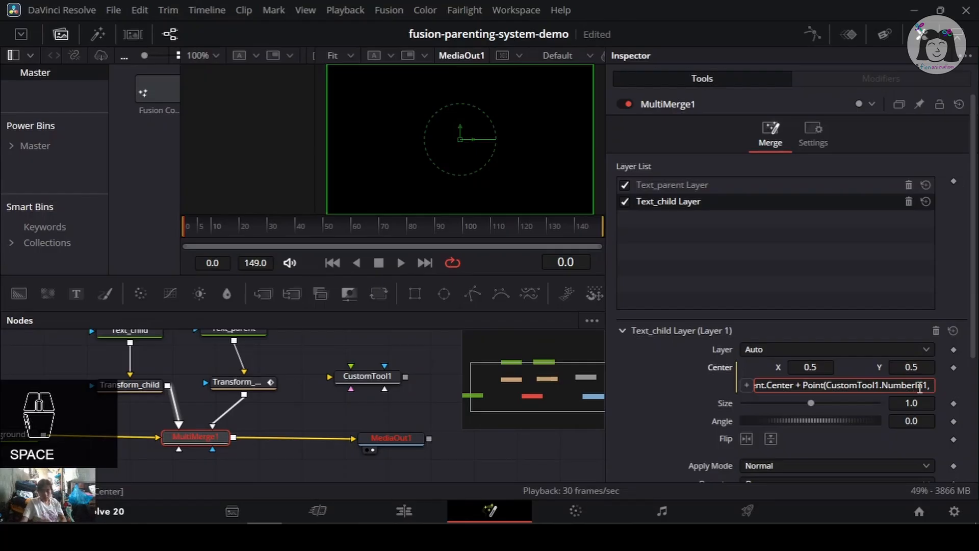
# - Copy the argument, paste it as "CustomTool1.NumberIn2" to close Point( ... ), and save the project
pyautogui.moveTo(830, 383); pyautogui.dragTo(931, 385)
pyautogui.hotkey('ctrl', 'c')
pyautogui.press('End')
pyautogui.write(',')
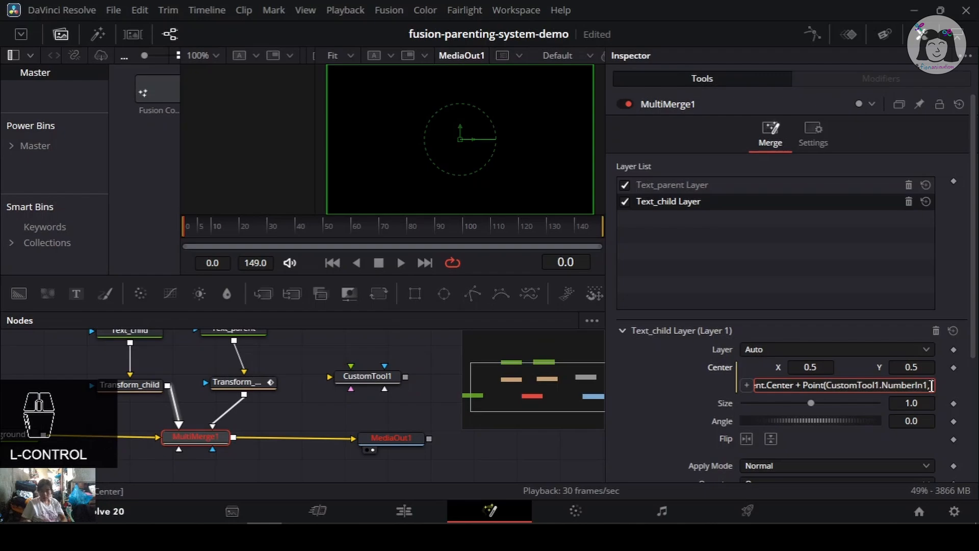
pyautogui.hotkey('ctrl', 'v')
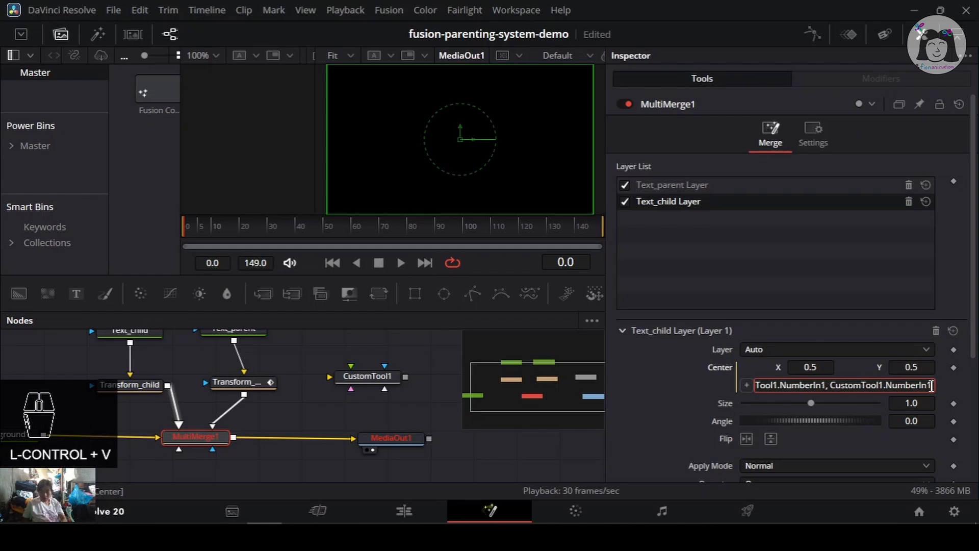
pyautogui.press('BackSpace')
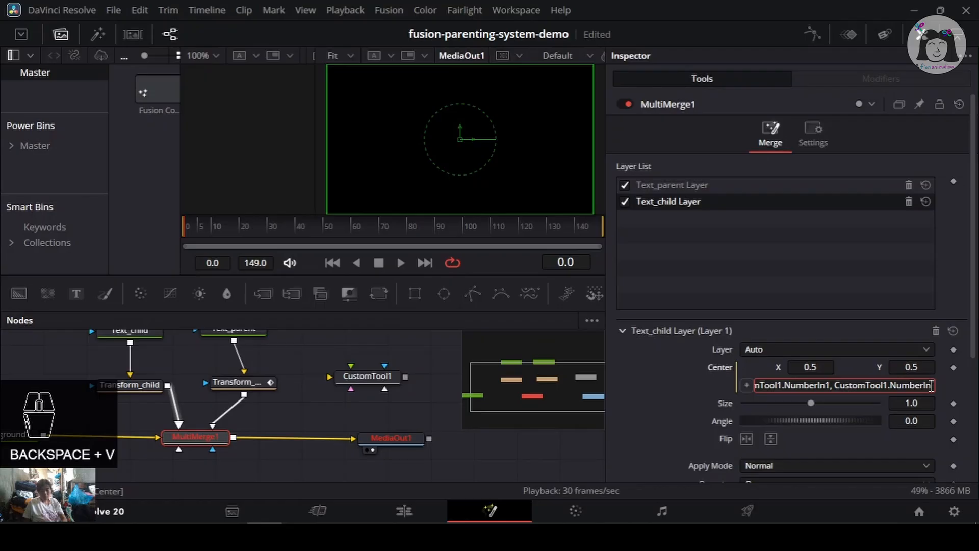
pyautogui.write('2)')
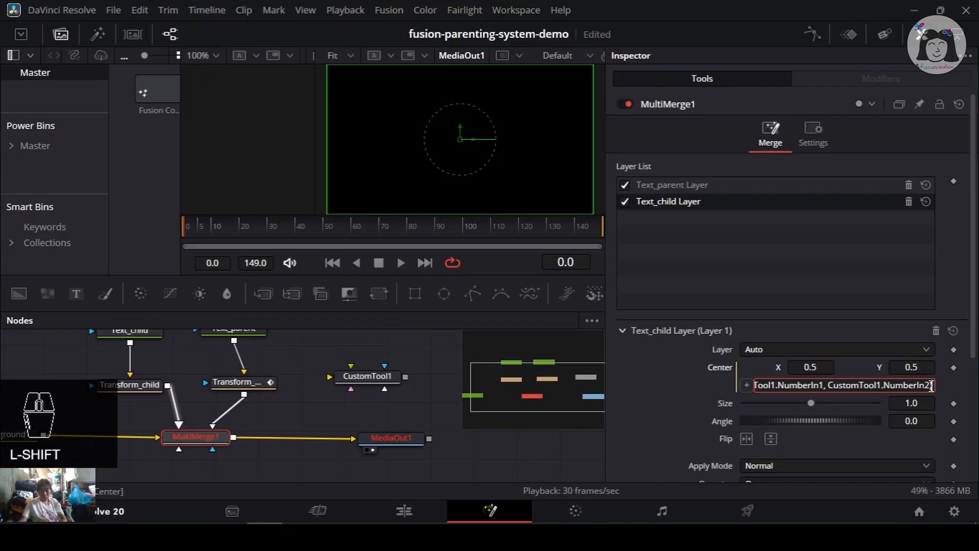
pyautogui.hotkey('ctrl', 's')
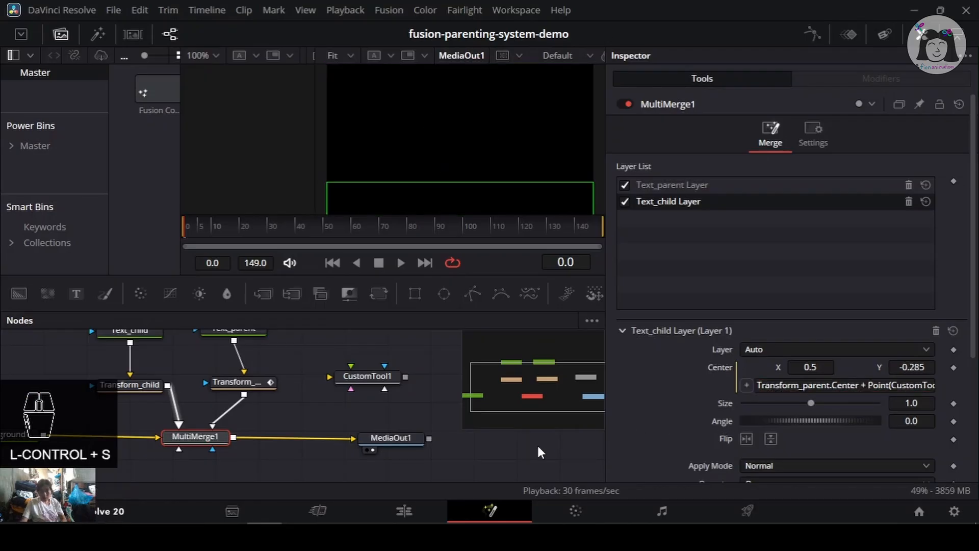
# - Scrub the timeline with CustomTool1 and Transform_child selected to check the child following the parent
pyautogui.click(366, 376)
pyautogui.click(251, 232)
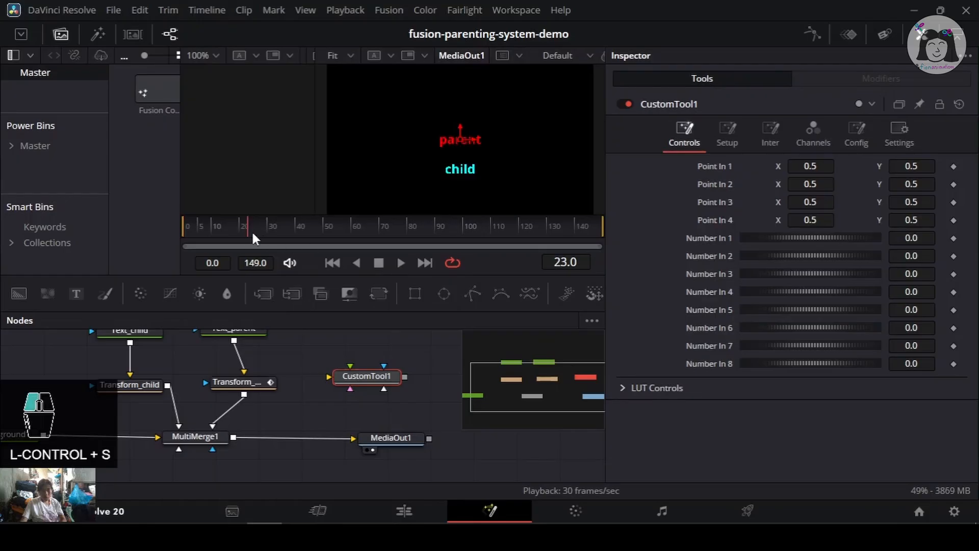
pyautogui.moveTo(325, 227); pyautogui.dragTo(436, 226)
pyautogui.moveTo(200, 229); pyautogui.dragTo(239, 228)
pyautogui.moveTo(341, 226); pyautogui.dragTo(256, 228)
pyautogui.click(133, 386)
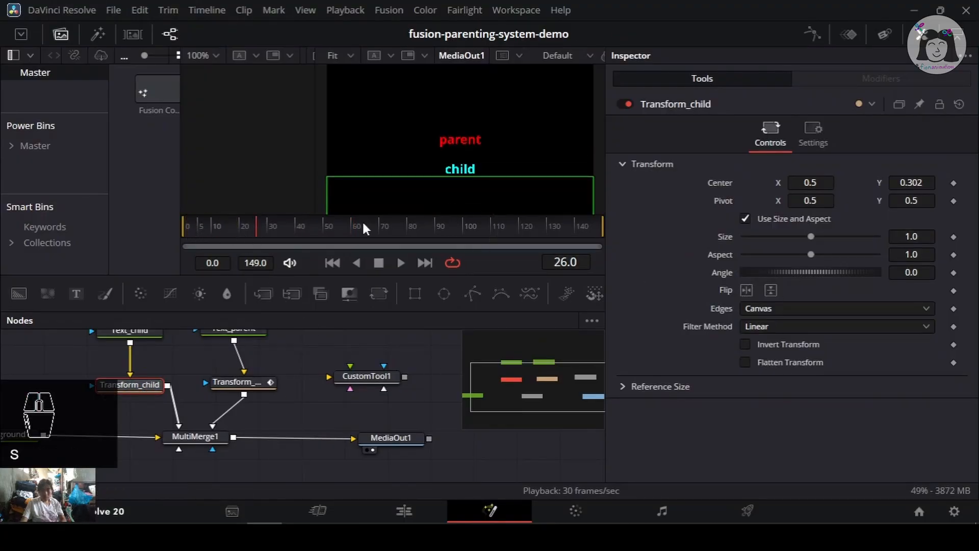
pyautogui.moveTo(363, 223); pyautogui.dragTo(275, 226)
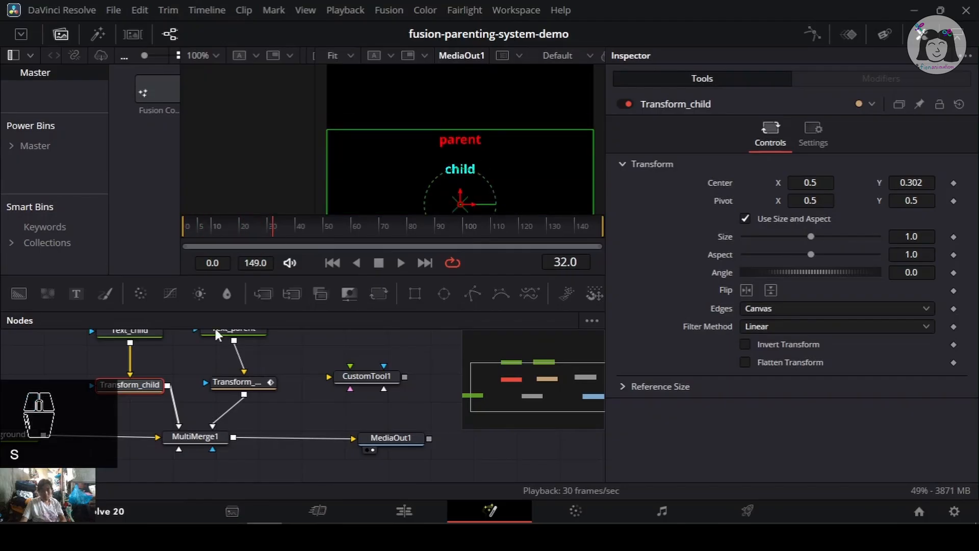
pyautogui.click(139, 390)
pyautogui.moveTo(813, 199)
pyautogui.mouseDown()
pyautogui.moveTo(831, 199)
pyautogui.moveTo(813, 183)
pyautogui.mouseUp()
pyautogui.hotkey('ctrl', 'z')
pyautogui.hotkey('ctrl', 's')
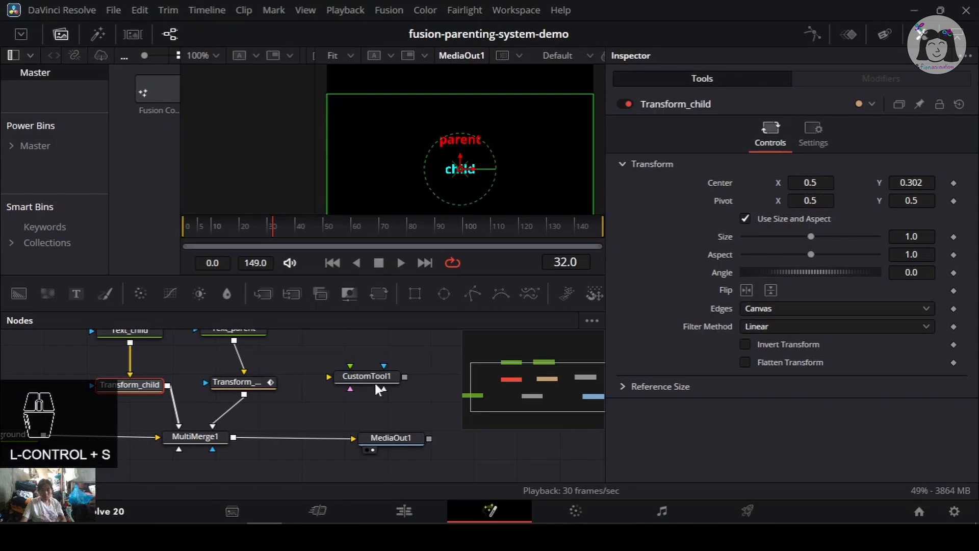
# - Try nudging CustomTool1's Number In 1 value and undo the change
pyautogui.moveTo(209, 225); pyautogui.dragTo(447, 233)
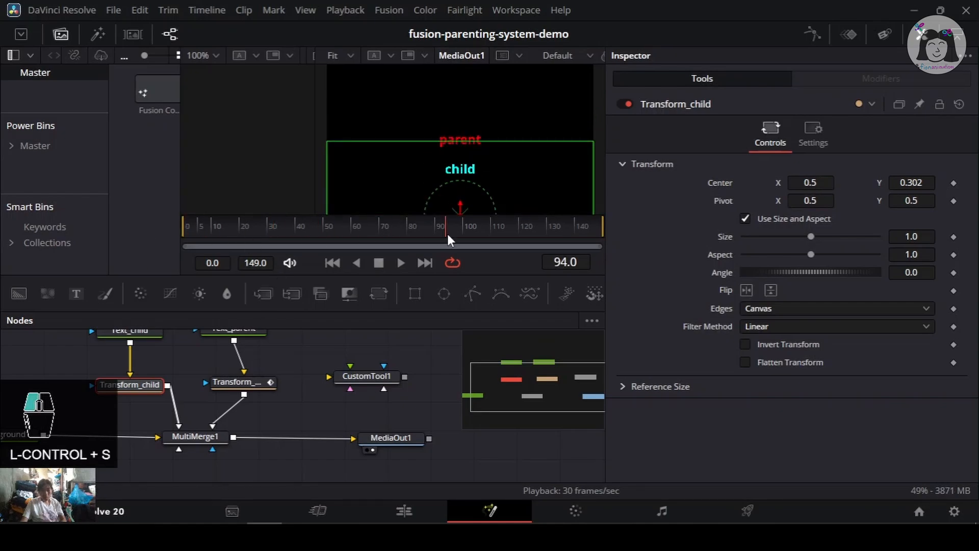
pyautogui.click(369, 375)
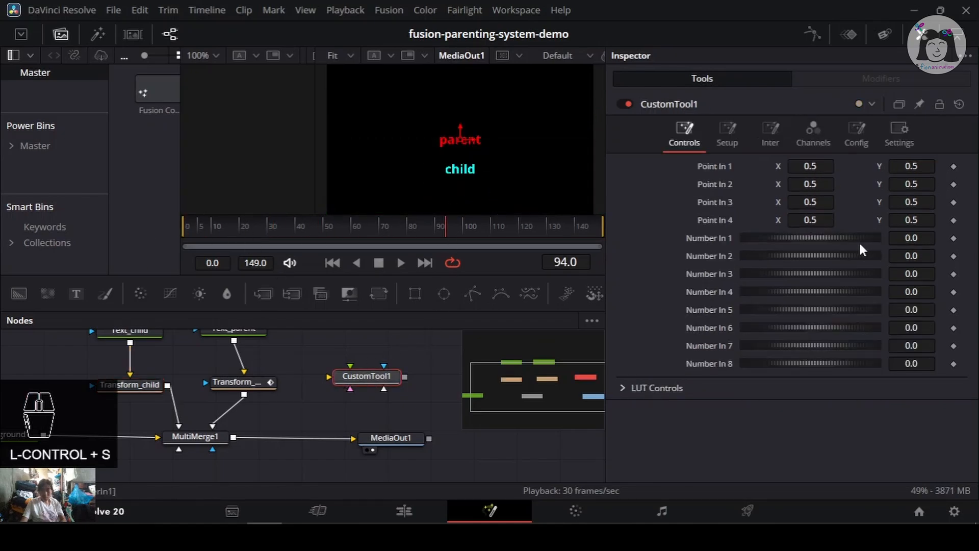
pyautogui.moveTo(831, 240); pyautogui.dragTo(827, 232)
pyautogui.hotkey('ctrl', 'z')
pyautogui.hotkey('ctrl', 's')
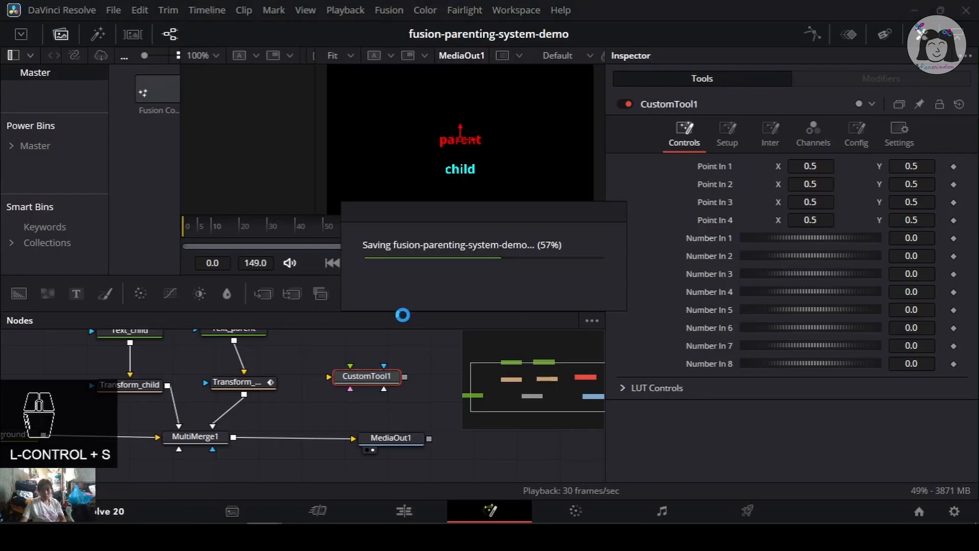
# - Keyframe Transform_child's Center at frame 18 and save the project
pyautogui.click(138, 386)
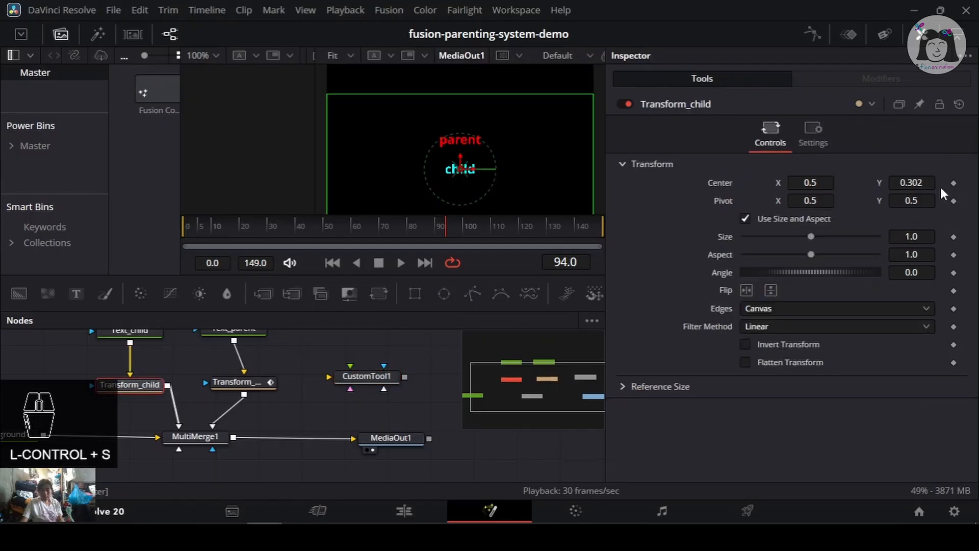
pyautogui.click(955, 181)
pyautogui.click(239, 226)
pyautogui.moveTo(230, 222)
pyautogui.mouseDown()
pyautogui.moveTo(384, 237)
pyautogui.moveTo(251, 228)
pyautogui.moveTo(206, 214)
pyautogui.moveTo(235, 216)
pyautogui.mouseUp()
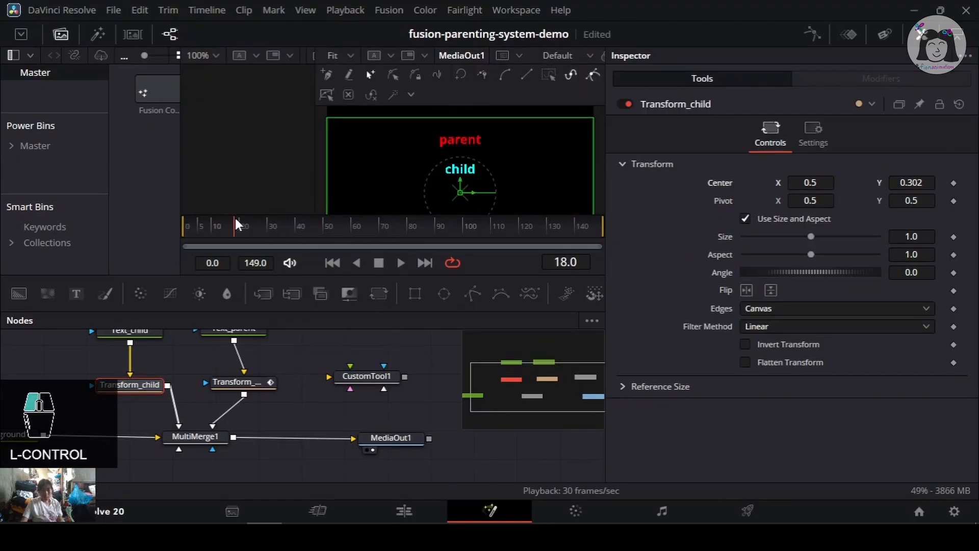
pyautogui.hotkey('ctrl', 's')
pyautogui.click(953, 184)
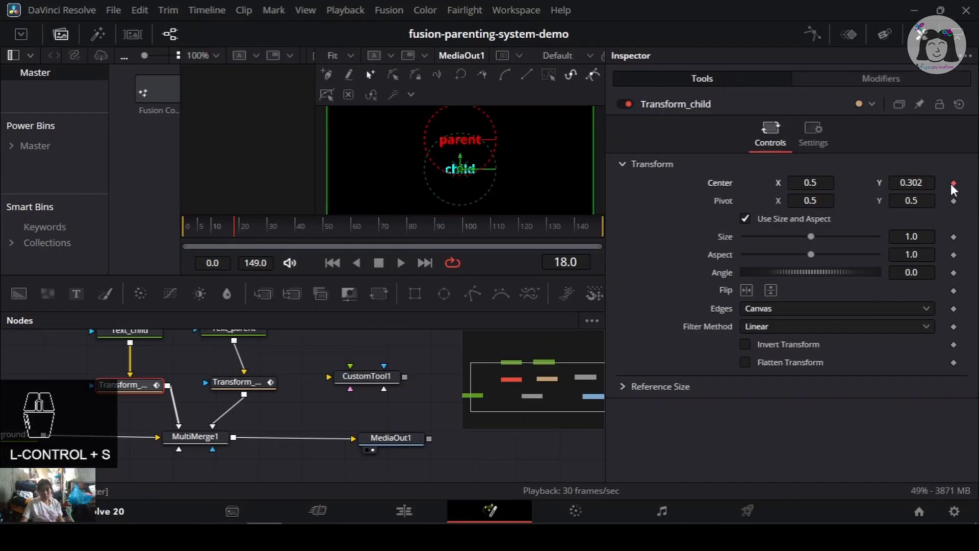
pyautogui.moveTo(229, 232); pyautogui.dragTo(259, 228)
# - Switch between CustomTool1 and Transform_child to compare their controls, and save the project
pyautogui.click(373, 377)
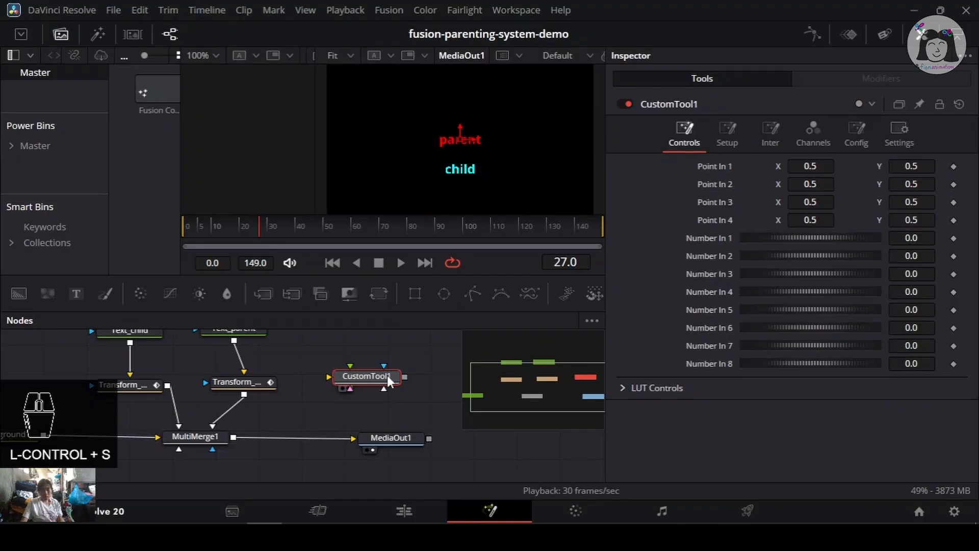
pyautogui.click(143, 386)
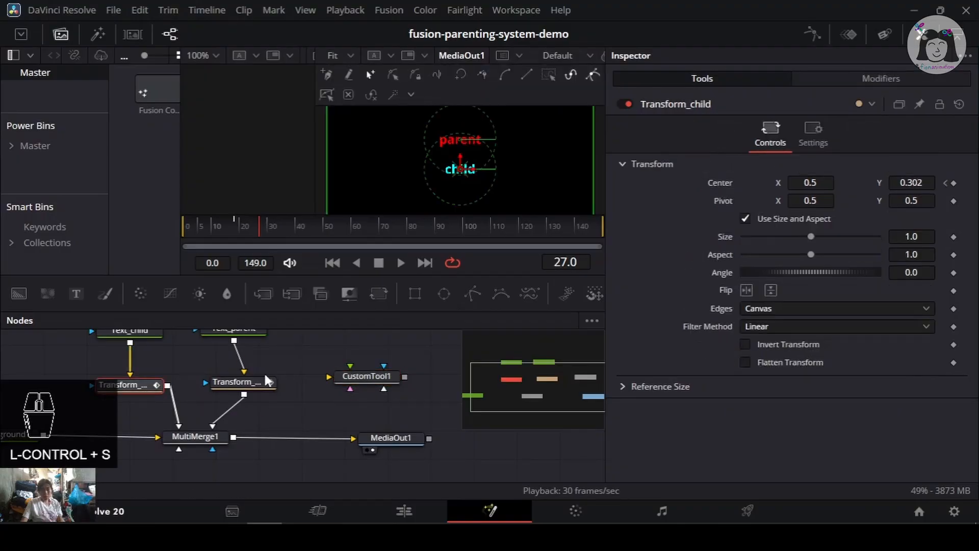
pyautogui.click(374, 386)
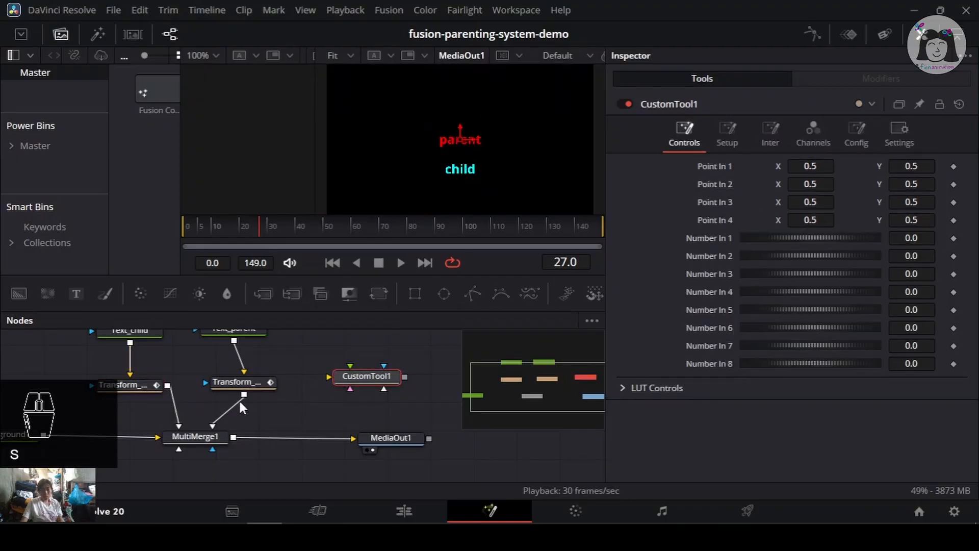
pyautogui.click(151, 383)
pyautogui.hotkey('ctrl', 's')
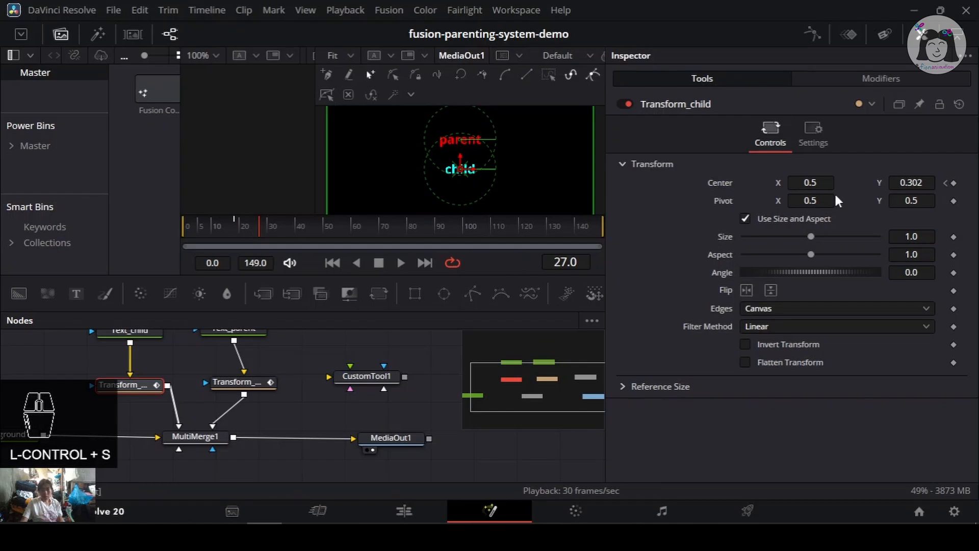
# - Try nudging Transform_child's Angle, undo the change, and save the project
pyautogui.moveTo(811, 273); pyautogui.dragTo(766, 268)
pyautogui.hotkey('ctrl', 'z')
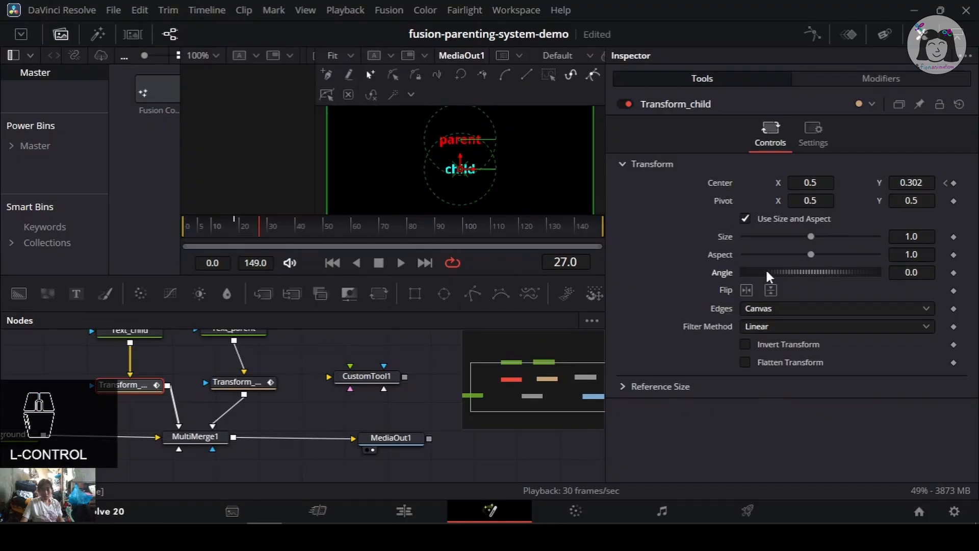
pyautogui.hotkey('ctrl', 's')
# - Move the playhead to frame 17, try adding an Aspect keyframe on Transform_child, undo it, and save
pyautogui.click(231, 227)
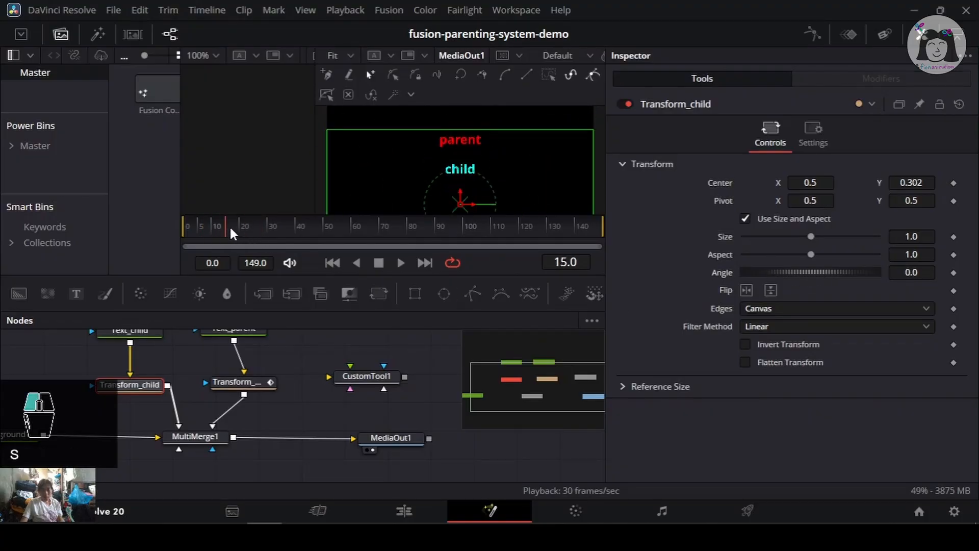
pyautogui.moveTo(231, 228); pyautogui.dragTo(231, 228)
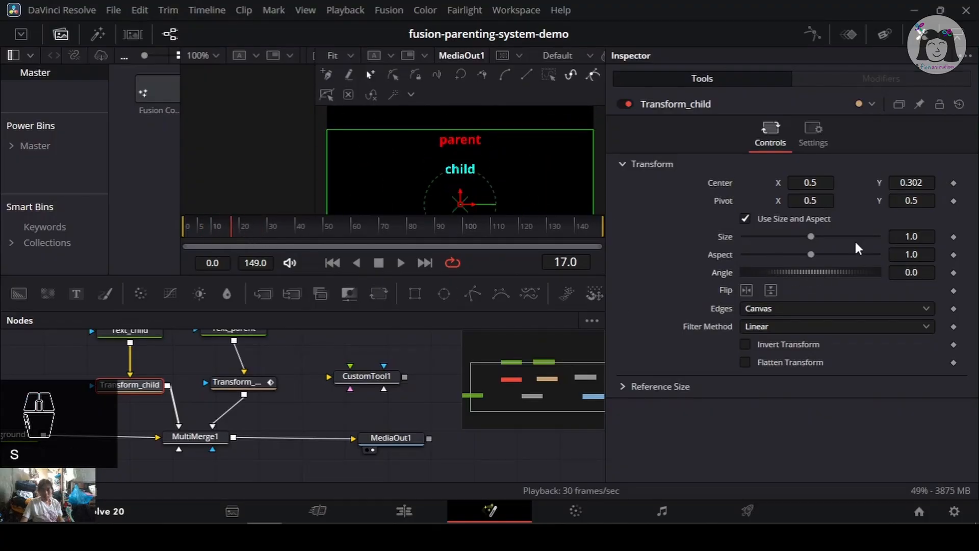
pyautogui.click(952, 255)
pyautogui.hotkey('ctrl', 'z')
pyautogui.hotkey('ctrl', 's')
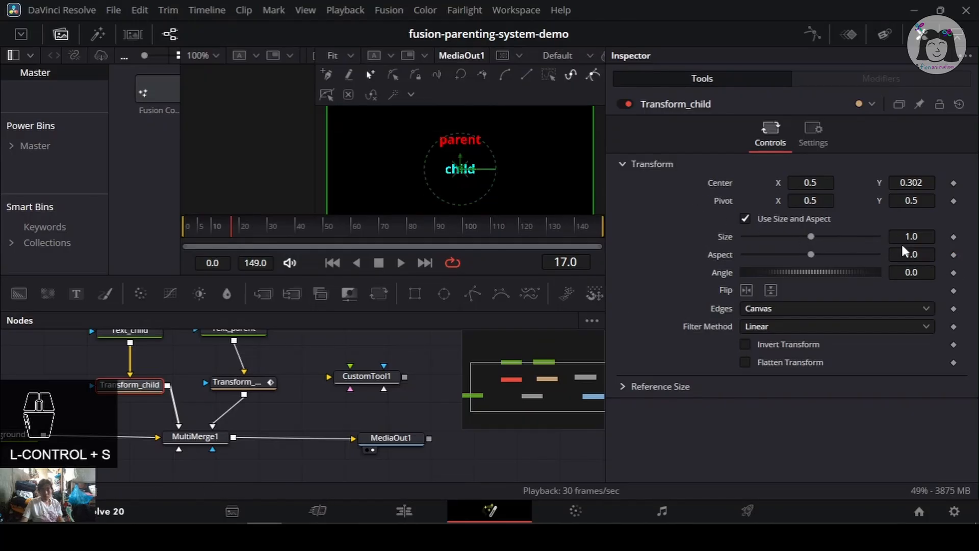
# - Select Transform_parent, try nudging its Angle, undo the change, and save the project
pyautogui.click(235, 382)
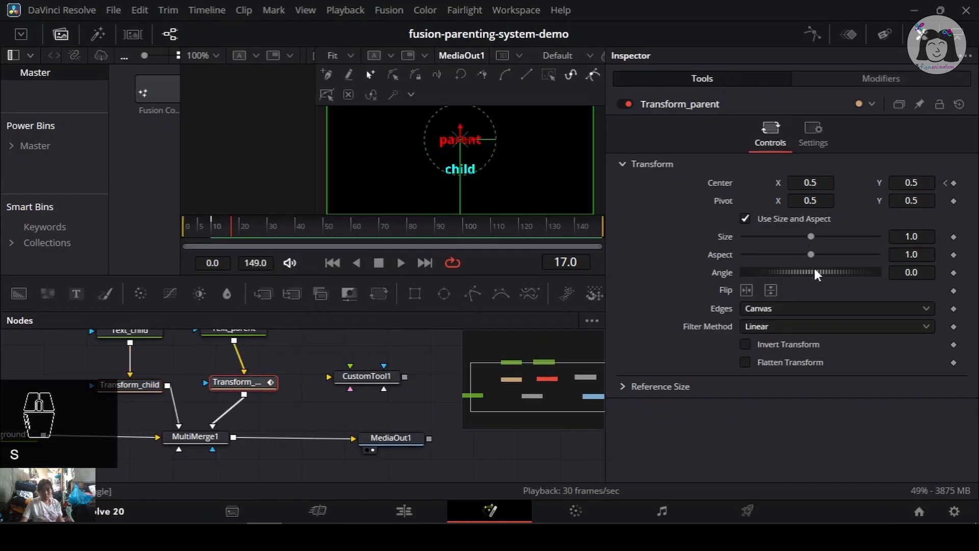
pyautogui.moveTo(813, 266)
pyautogui.mouseDown()
pyautogui.moveTo(842, 270)
pyautogui.moveTo(817, 274)
pyautogui.mouseUp()
pyautogui.hotkey('ctrl', 'z')
pyautogui.hotkey('ctrl', 's')
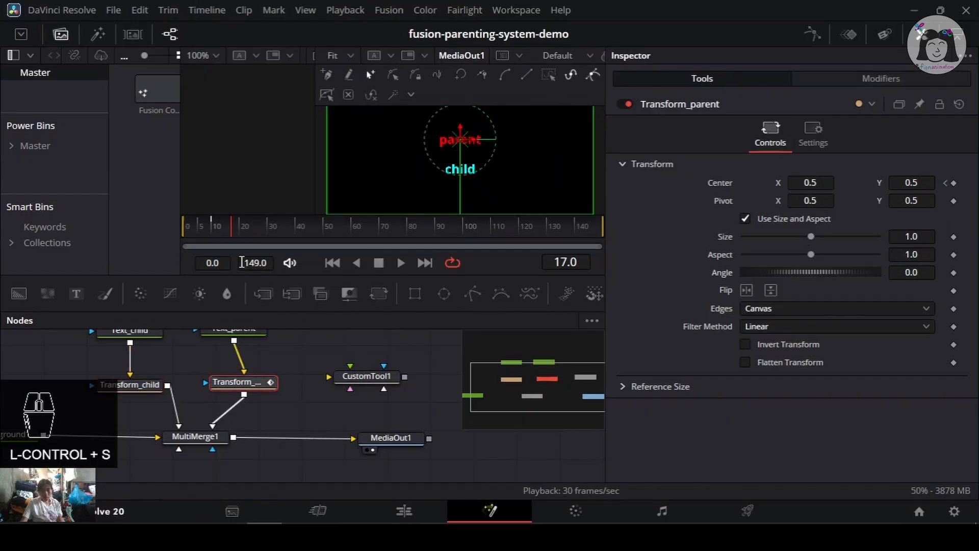
# - Select CustomTool1, try nudging its Number In 1 value, undo the change, and save the project
pyautogui.click(143, 386)
pyautogui.hotkey('ctrl', 's')
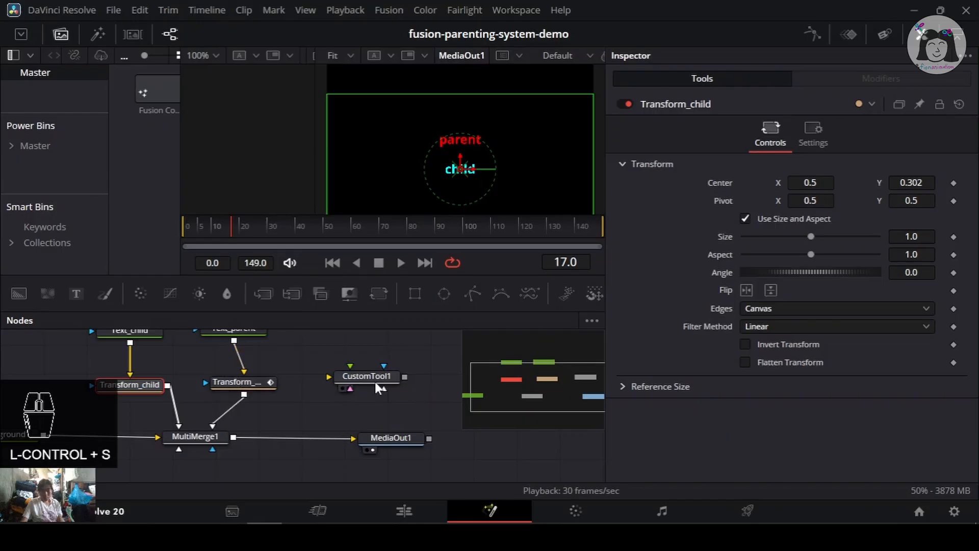
pyautogui.click(395, 378)
pyautogui.moveTo(833, 239); pyautogui.dragTo(788, 240)
pyautogui.hotkey('ctrl', 'z')
pyautogui.hotkey('ctrl', 'z')
pyautogui.hotkey('ctrl', 's')
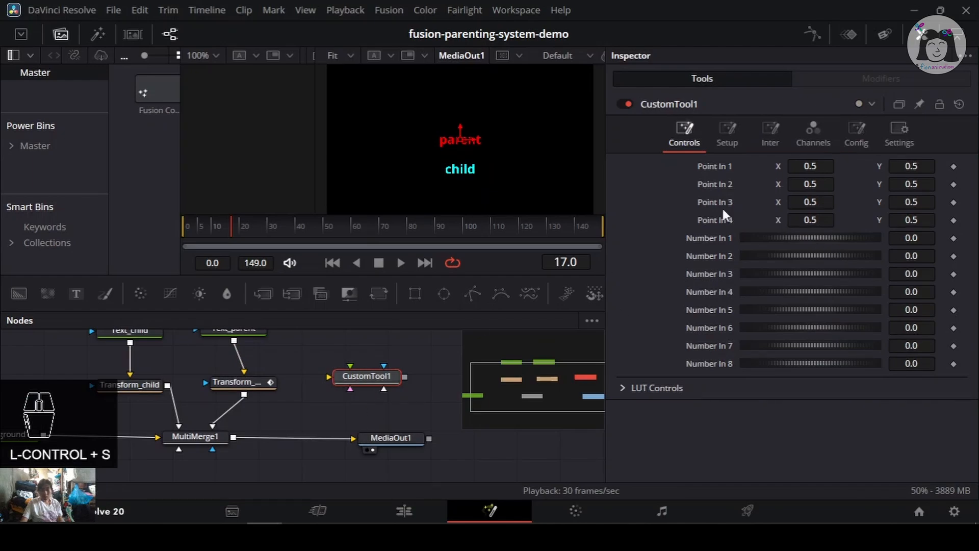
# - Browse CustomTool1's Config, Channels, Inter and Setup tabs, ending on Config
pyautogui.click(855, 135)
pyautogui.click(812, 135)
pyautogui.click(765, 139)
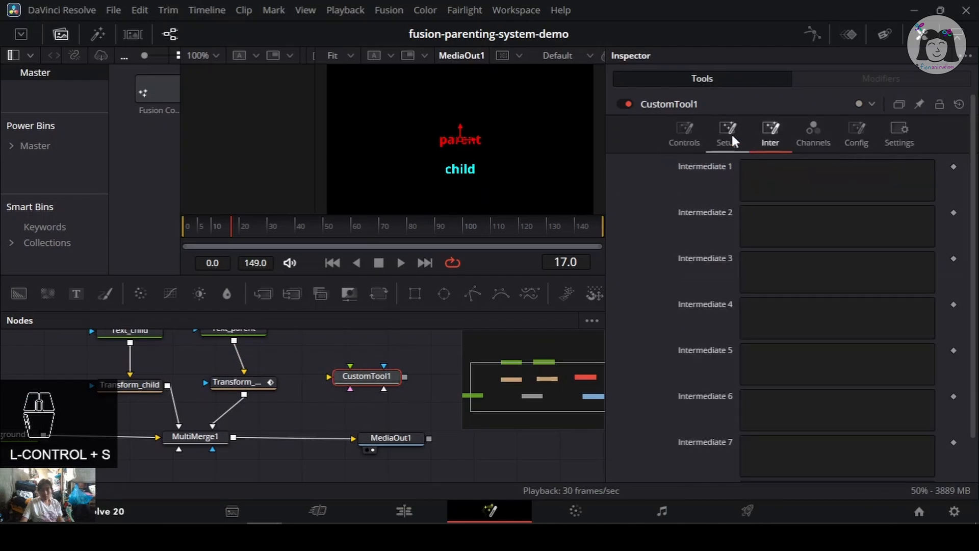
pyautogui.click(732, 134)
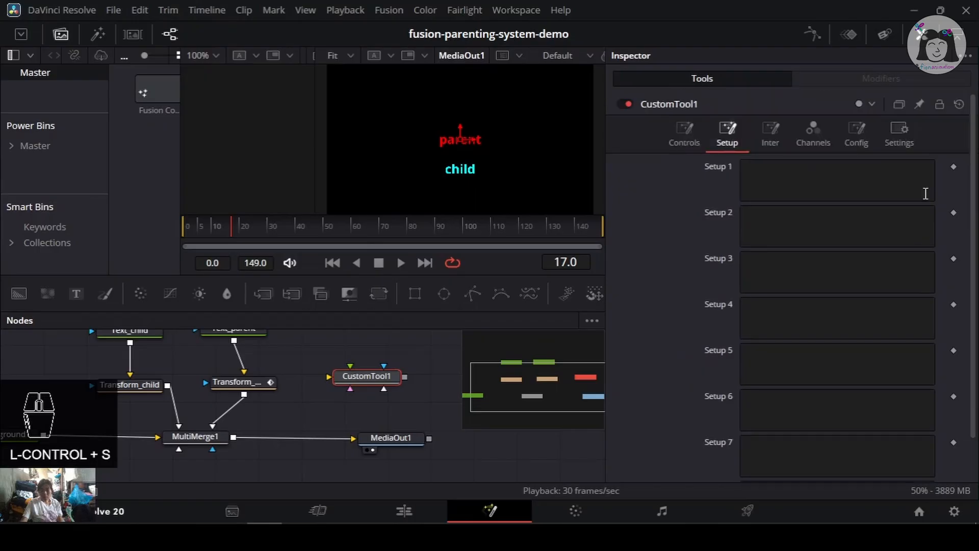
pyautogui.click(855, 148)
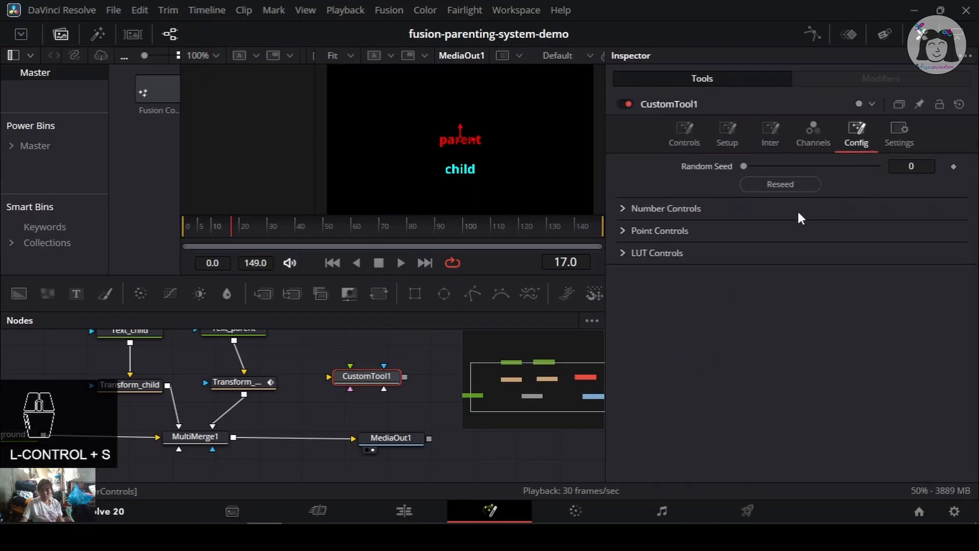
# - Expand Number Controls and rename Number 1's control as 'Input 1 - X offset'
pyautogui.click(623, 208)
pyautogui.click(860, 245)
pyautogui.moveTo(861, 245); pyautogui.dragTo(689, 232)
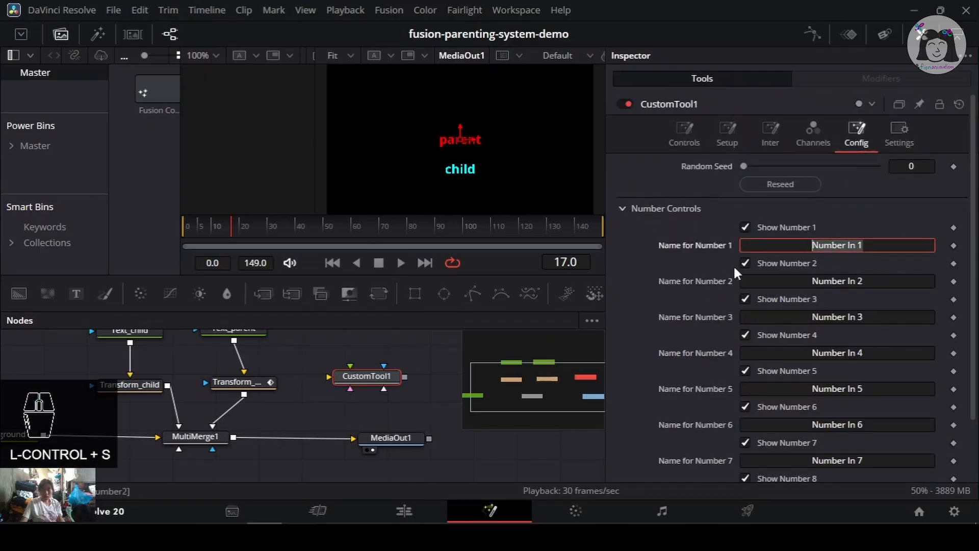
pyautogui.write('Inp')
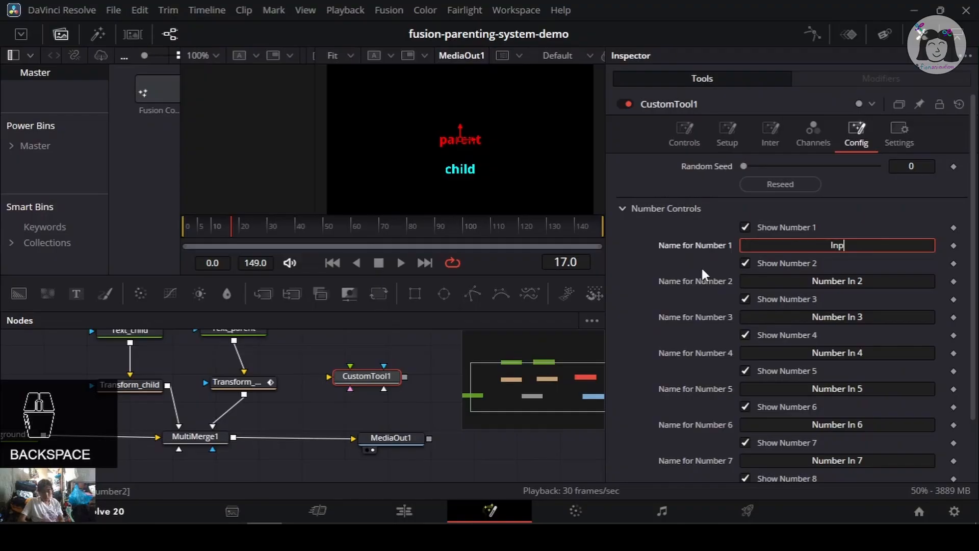
pyautogui.write('ut 1')
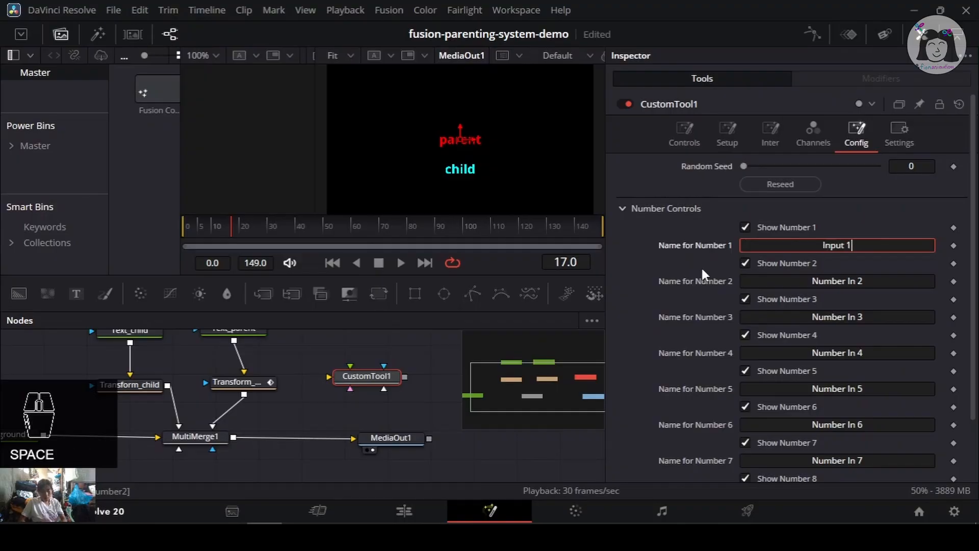
pyautogui.write(' - X')
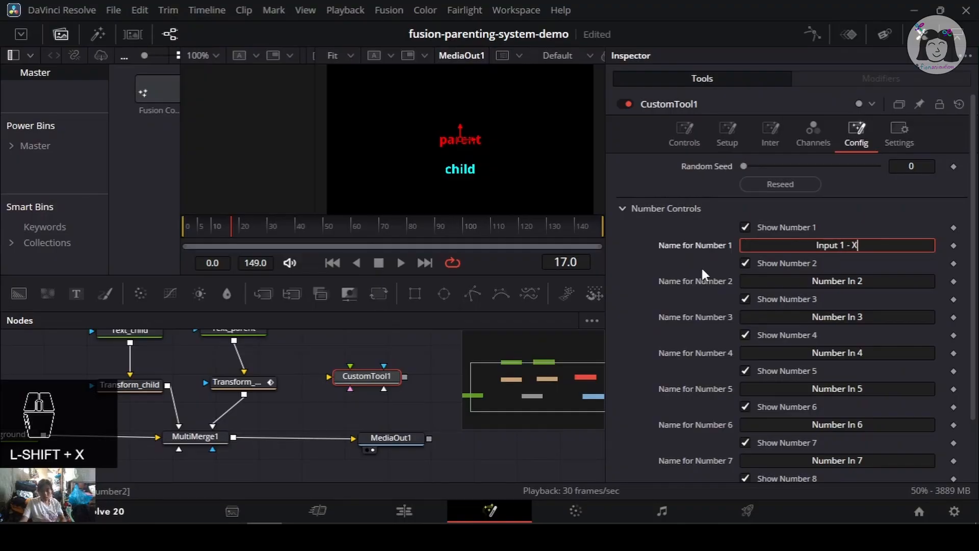
pyautogui.write(' offse')
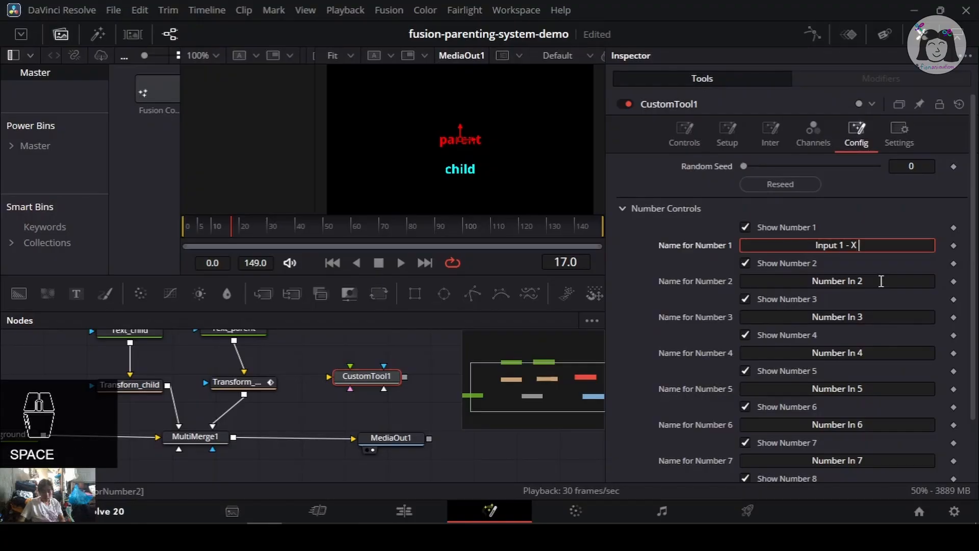
pyautogui.write('t')
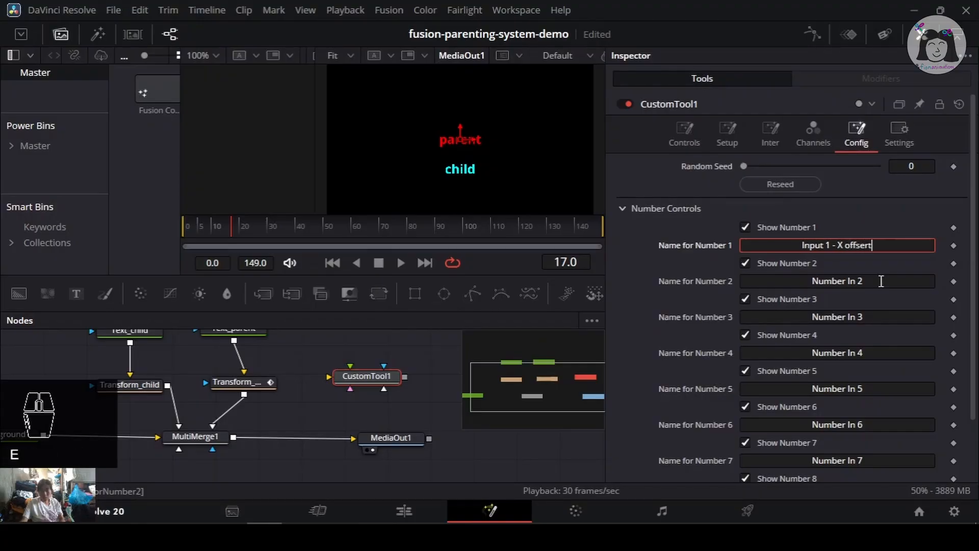
pyautogui.press('BackSpace')
pyautogui.write('t')
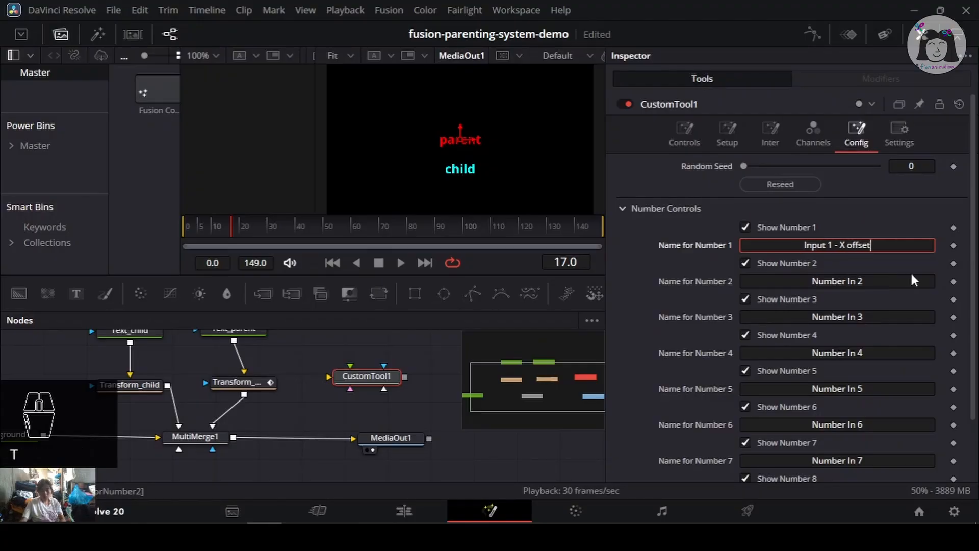
# - Copy that name into Number 2's name field and change it to 'Input 1 - Y offset'
pyautogui.tripleClick(881, 244)
pyautogui.hotkey('ctrl', 'c')
pyautogui.click(798, 281)
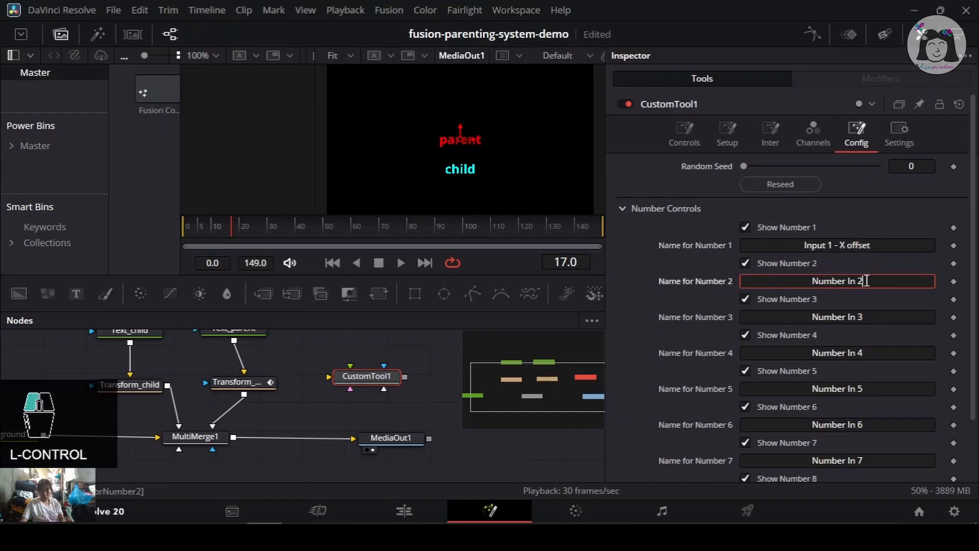
pyautogui.hotkey('ctrl', 'a')
pyautogui.hotkey('ctrl', 'v')
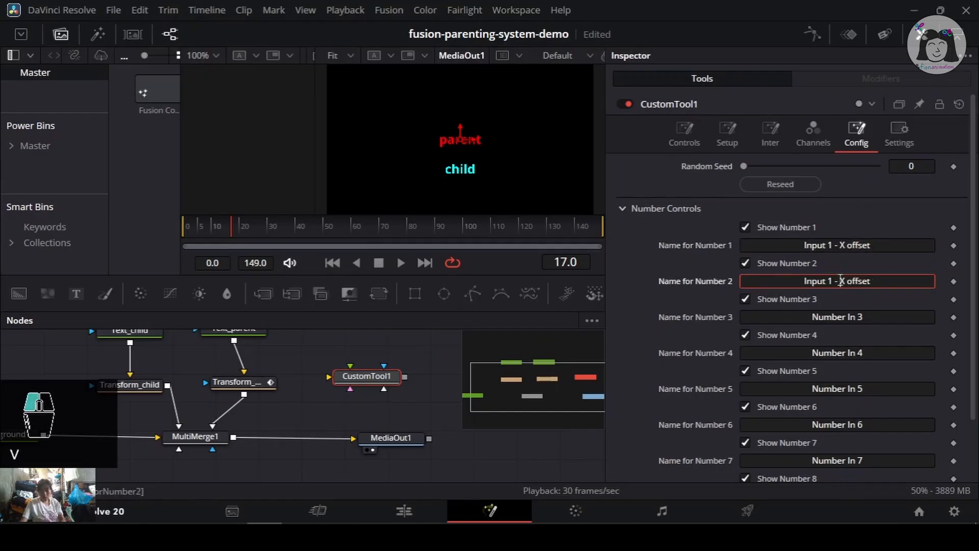
pyautogui.write('Y')
# - Hide Number controls 3 through 8 in CustomTool1's Config settings
pyautogui.click(754, 306)
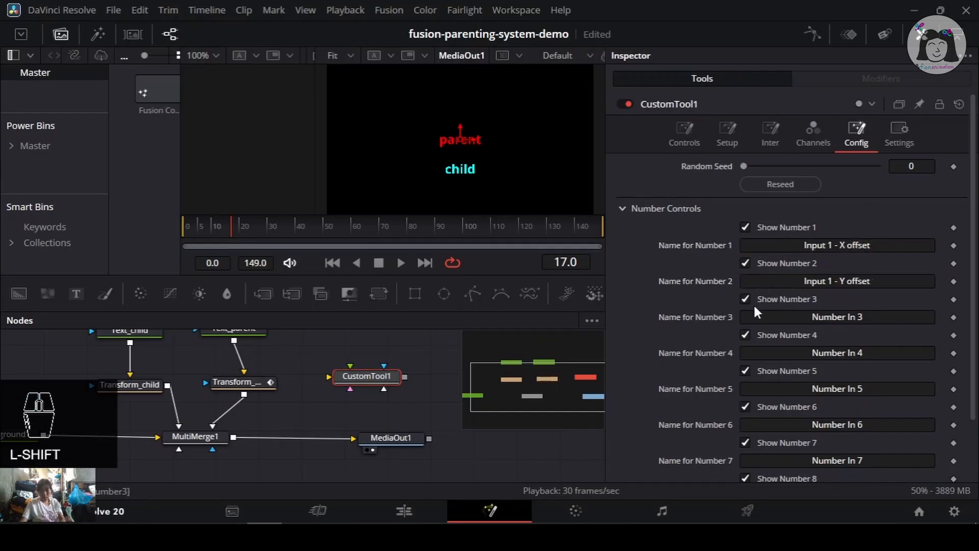
pyautogui.click(744, 334)
pyautogui.click(744, 371)
pyautogui.scroll(-2, 743, 388)
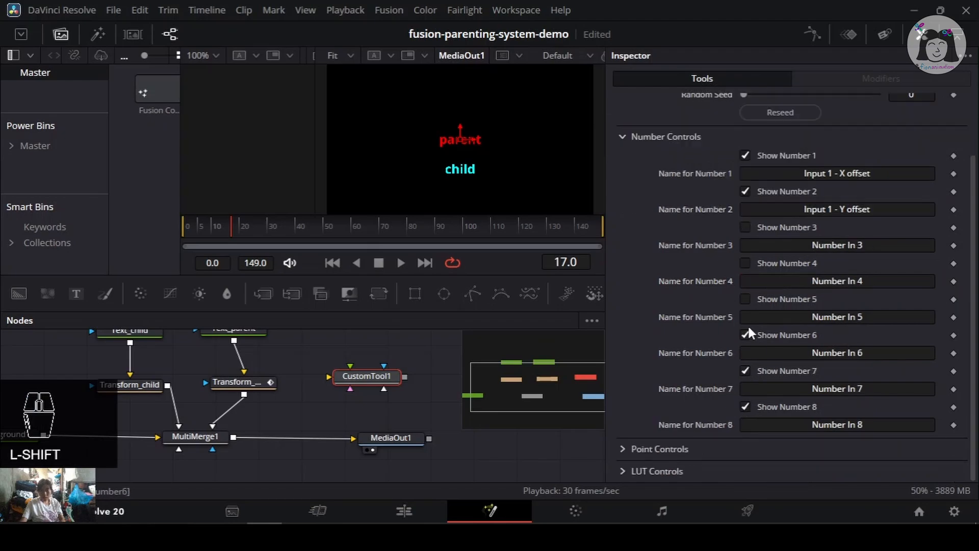
pyautogui.click(744, 406)
# - Expand Point Controls, hide the point controls, save, and return to CustomTool1's Controls
pyautogui.click(623, 448)
pyautogui.scroll(-4, 790, 337)
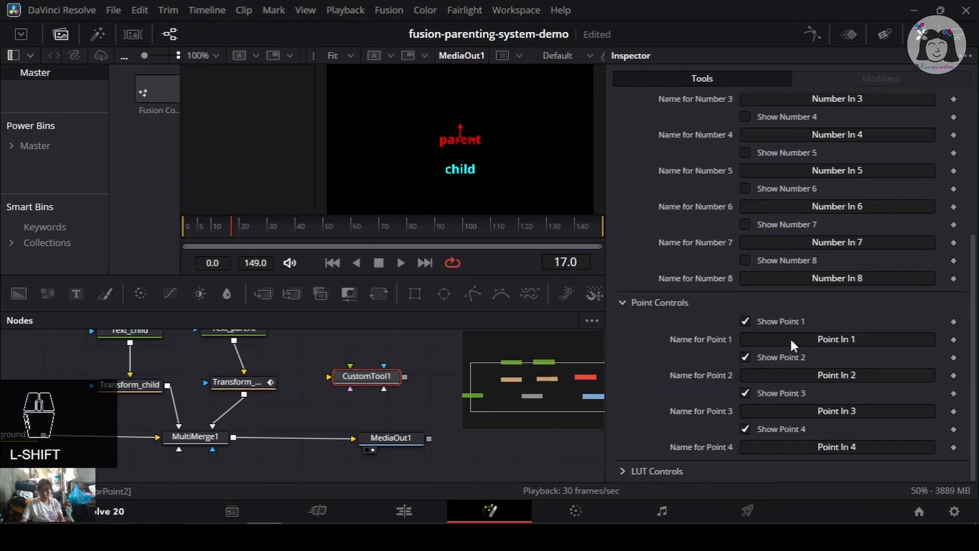
pyautogui.click(746, 320)
pyautogui.click(745, 393)
pyautogui.click(747, 429)
pyautogui.hotkey('ctrl', 's')
pyautogui.scroll(6, 694, 304)
pyautogui.click(683, 133)
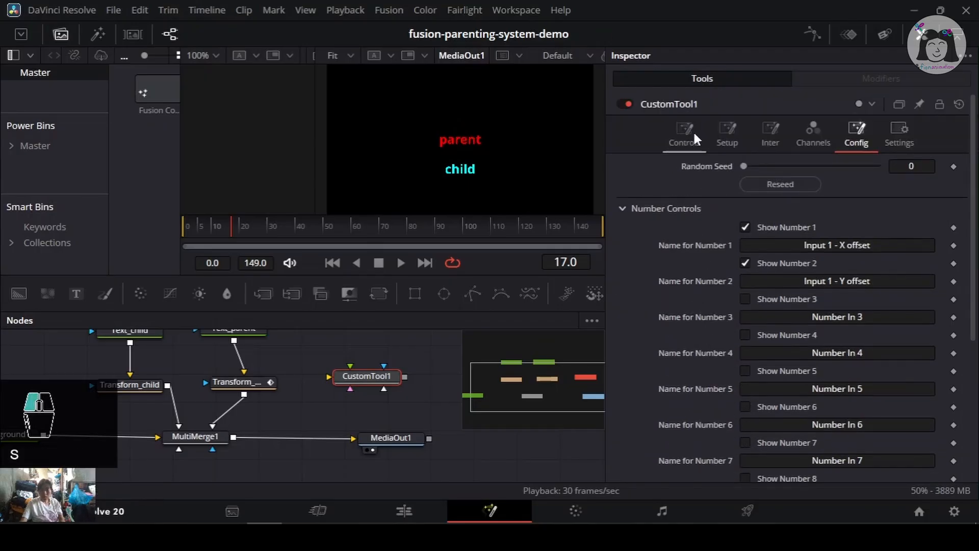
pyautogui.hotkey('ctrl', 's')
# - Try dragging the X offset slider, undo the change, and save the project
pyautogui.moveTo(776, 172); pyautogui.dragTo(819, 186)
pyautogui.hotkey('ctrl', 'z')
pyautogui.hotkey('ctrl', 'z')
pyautogui.hotkey('ctrl', 's')
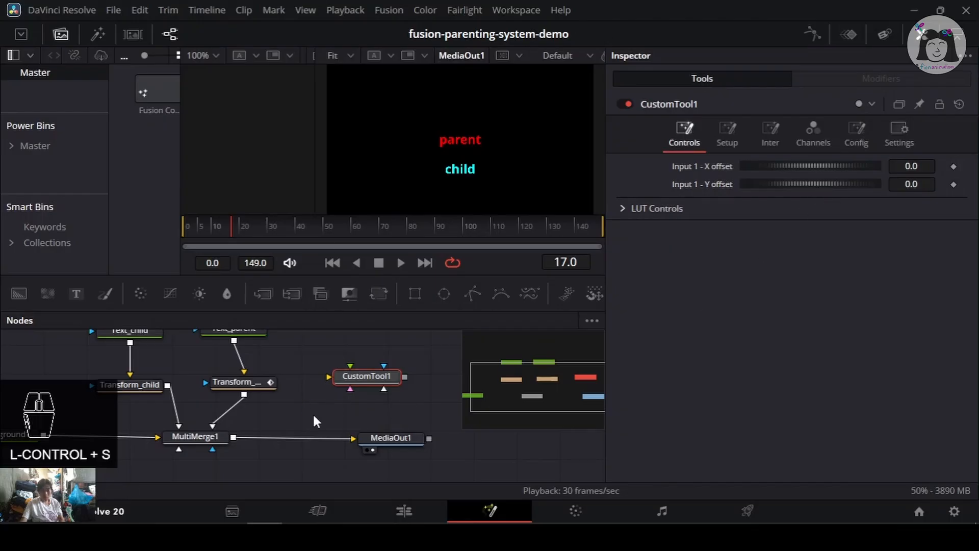
# - Inspect MultiMerge1's Text_child layer Center expression, then select Transform_child
pyautogui.moveTo(232, 415); pyautogui.dragTo(282, 422)
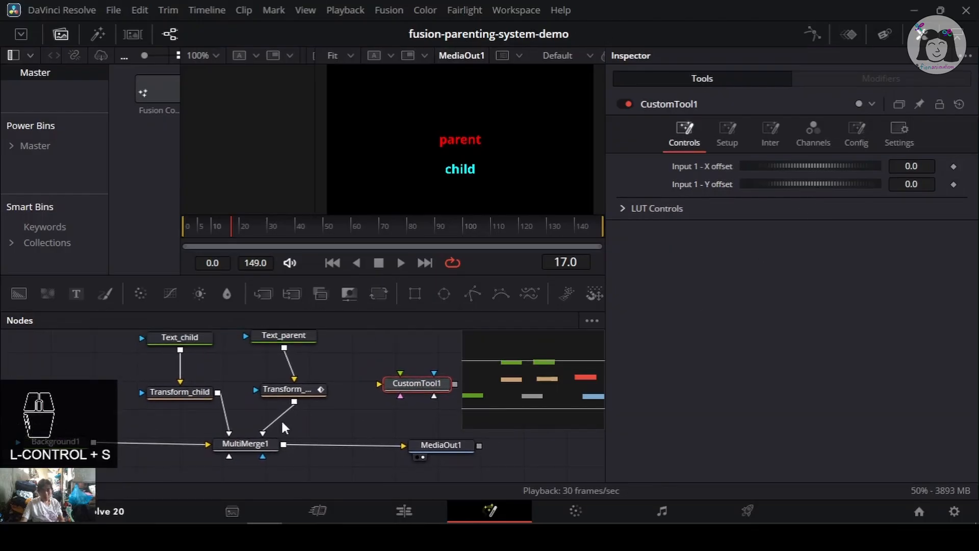
pyautogui.click(279, 440)
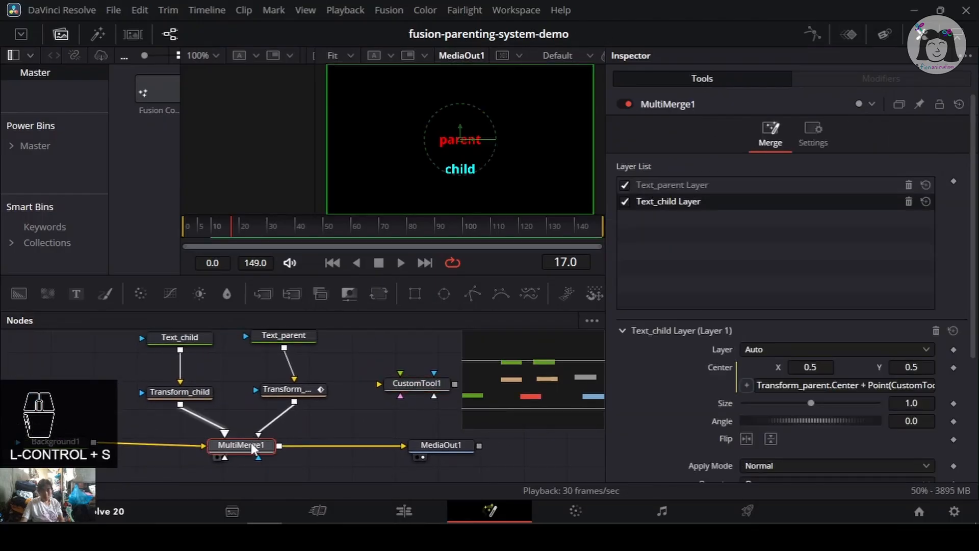
pyautogui.click(179, 392)
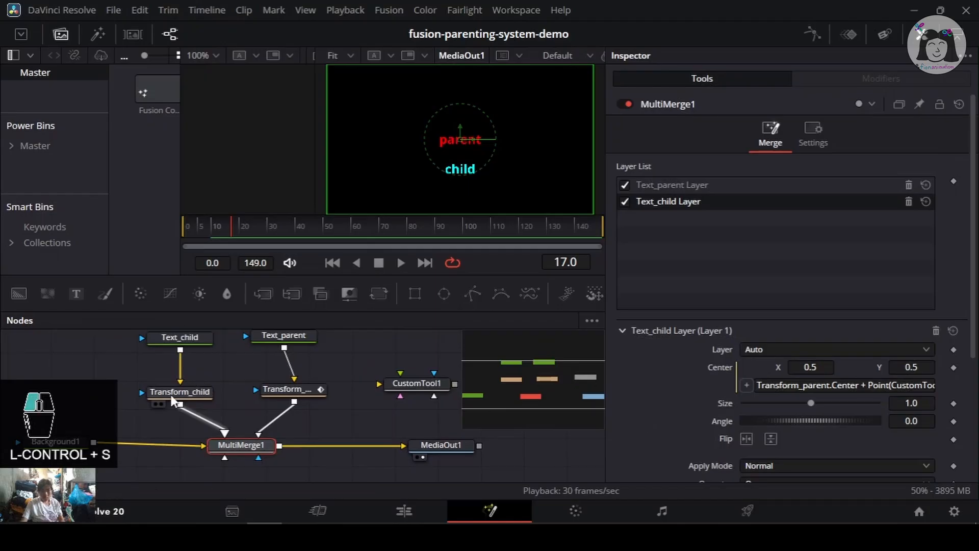
# - Try adjusting Transform_child's Angle and Center X, undoing each change, and save the project
pyautogui.moveTo(825, 274); pyautogui.dragTo(808, 273)
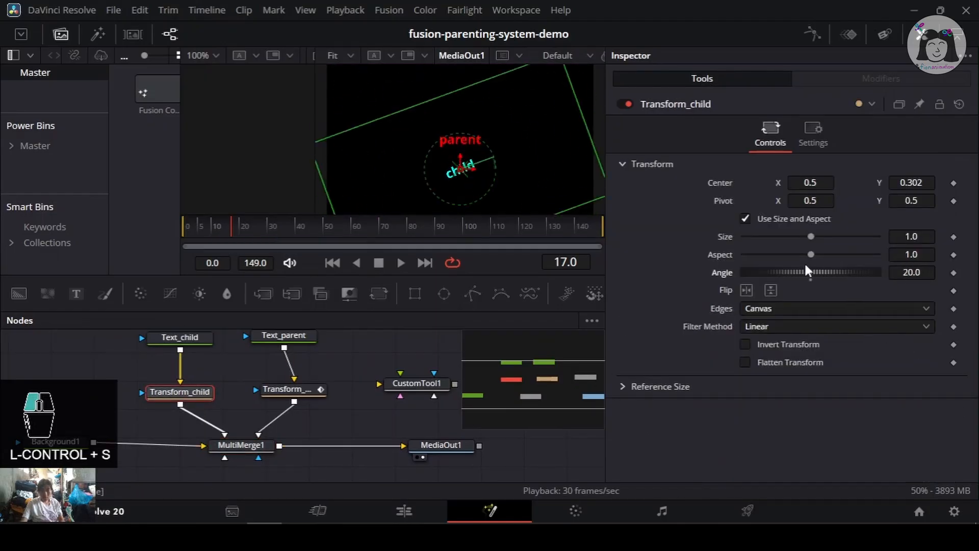
pyautogui.hotkey('ctrl', 'z')
pyautogui.moveTo(809, 183); pyautogui.dragTo(854, 184)
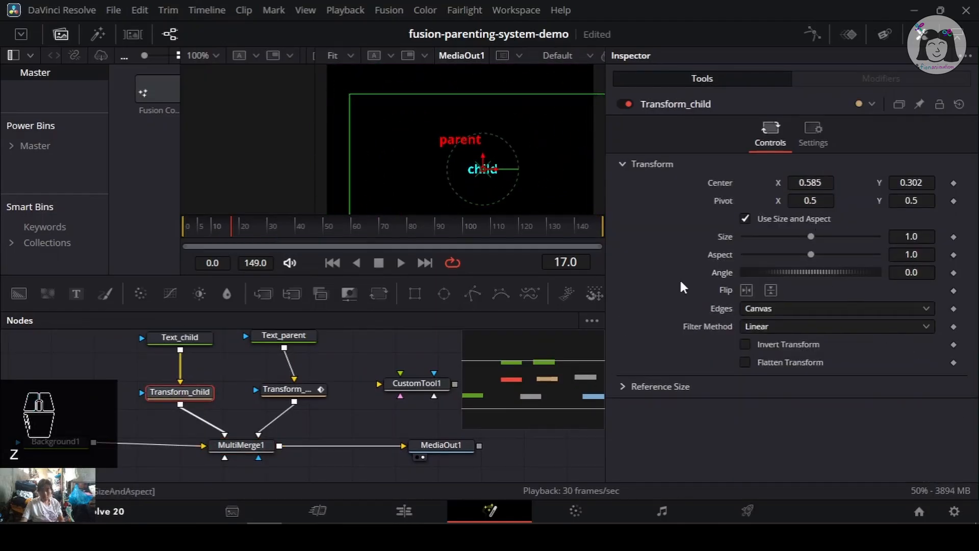
pyautogui.hotkey('ctrl', 'z')
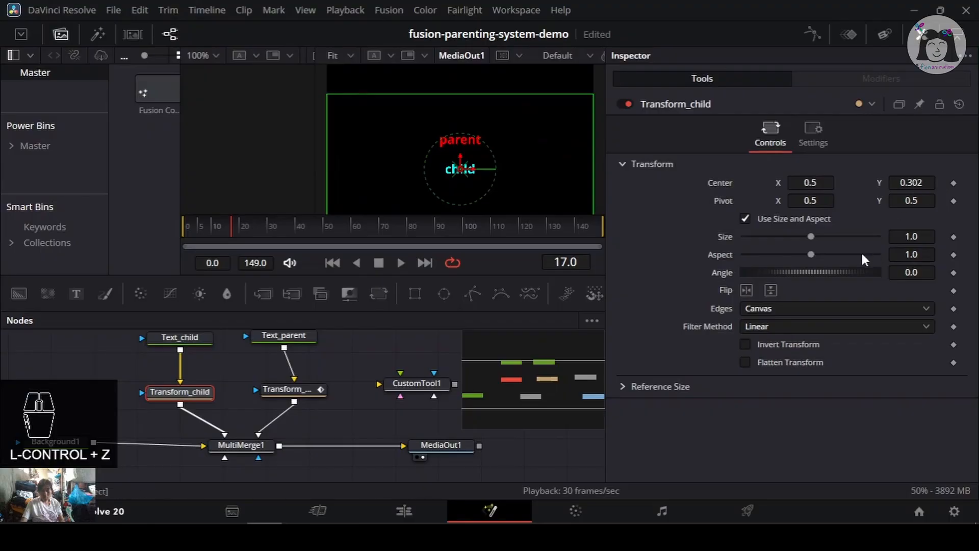
pyautogui.moveTo(840, 270)
pyautogui.mouseDown()
pyautogui.moveTo(562, 247)
pyautogui.moveTo(857, 275)
pyautogui.moveTo(595, 284)
pyautogui.moveTo(782, 284)
pyautogui.moveTo(843, 273)
pyautogui.mouseUp()
pyautogui.hotkey('ctrl', 'z')
pyautogui.hotkey('ctrl', 's')
pyautogui.moveTo(840, 276); pyautogui.dragTo(817, 282)
pyautogui.hotkey('ctrl', 'z')
pyautogui.moveTo(320, 384)
pyautogui.mouseDown()
pyautogui.moveTo(282, 379)
pyautogui.moveTo(326, 386)
pyautogui.mouseUp()
pyautogui.hotkey('ctrl', 's')
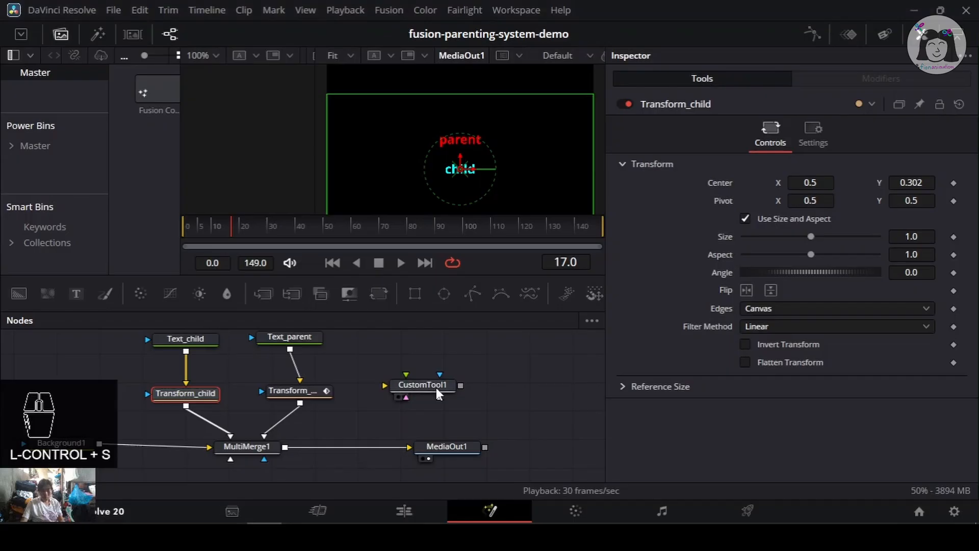
# - Select CustomTool1 and repeatedly try nudging its X offset slider, undoing each change and saving
pyautogui.click(436, 388)
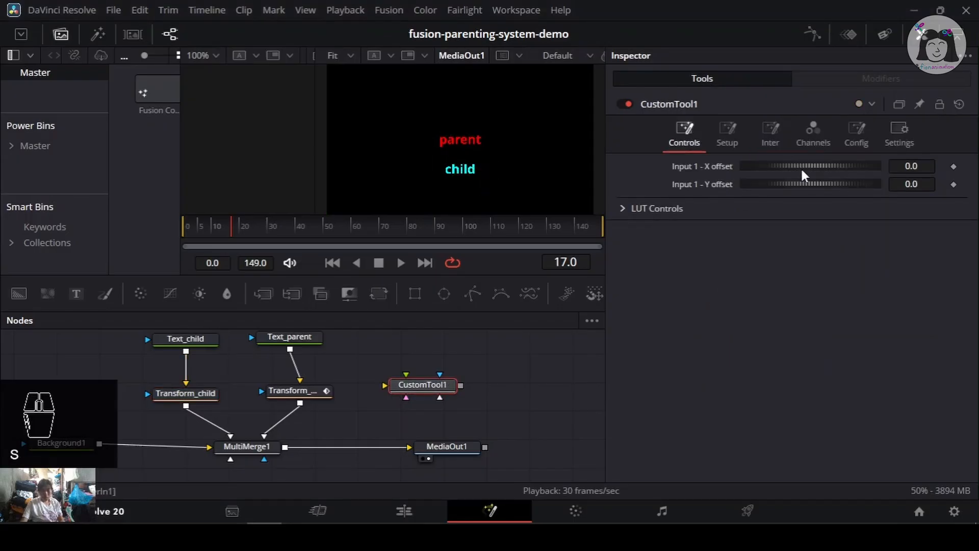
pyautogui.moveTo(821, 166); pyautogui.dragTo(838, 183)
pyautogui.hotkey('ctrl', 'z')
pyautogui.hotkey('ctrl', 'z')
pyautogui.hotkey('ctrl', 's')
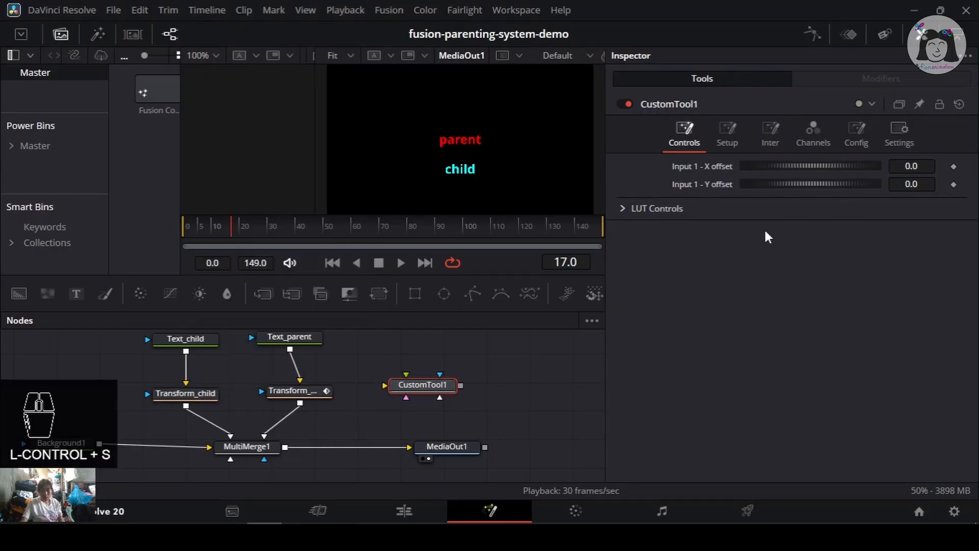
pyautogui.moveTo(814, 169); pyautogui.dragTo(846, 195)
pyautogui.hotkey('ctrl', 'z')
pyautogui.hotkey('ctrl', 'z')
pyautogui.hotkey('ctrl', 's')
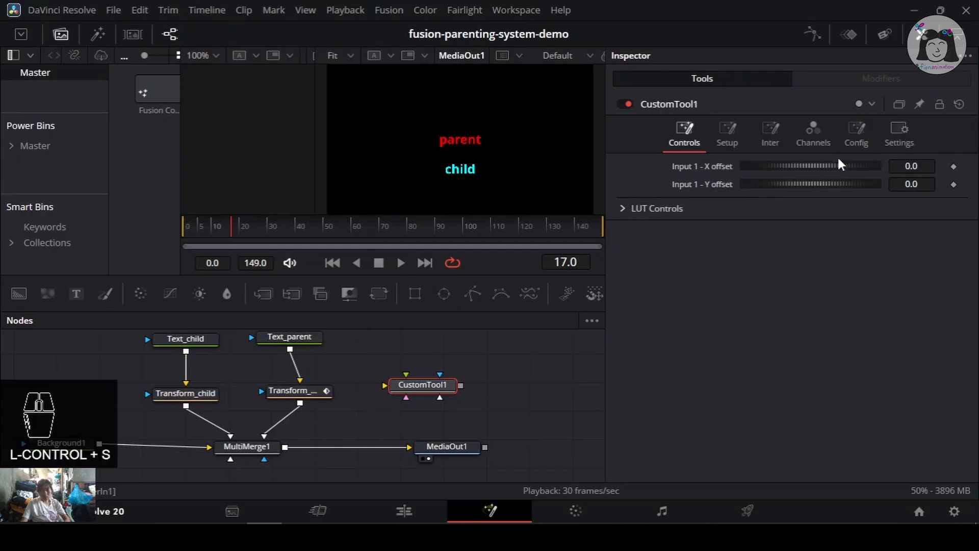
pyautogui.moveTo(839, 164)
pyautogui.mouseDown()
pyautogui.moveTo(818, 165)
pyautogui.moveTo(825, 168)
pyautogui.mouseUp()
pyautogui.hotkey('ctrl', 'z')
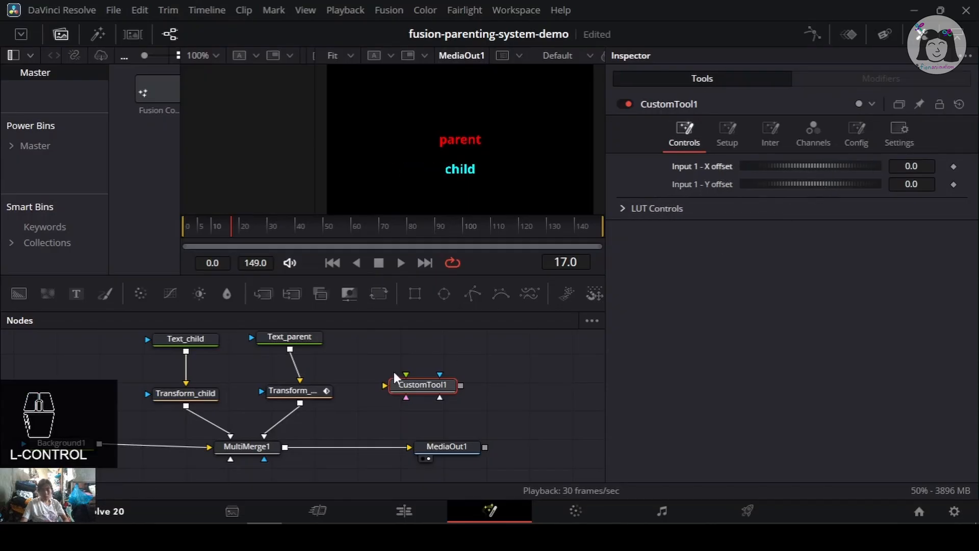
# - Select Transform_child and save the project
pyautogui.click(189, 393)
pyautogui.hotkey('ctrl', 's')
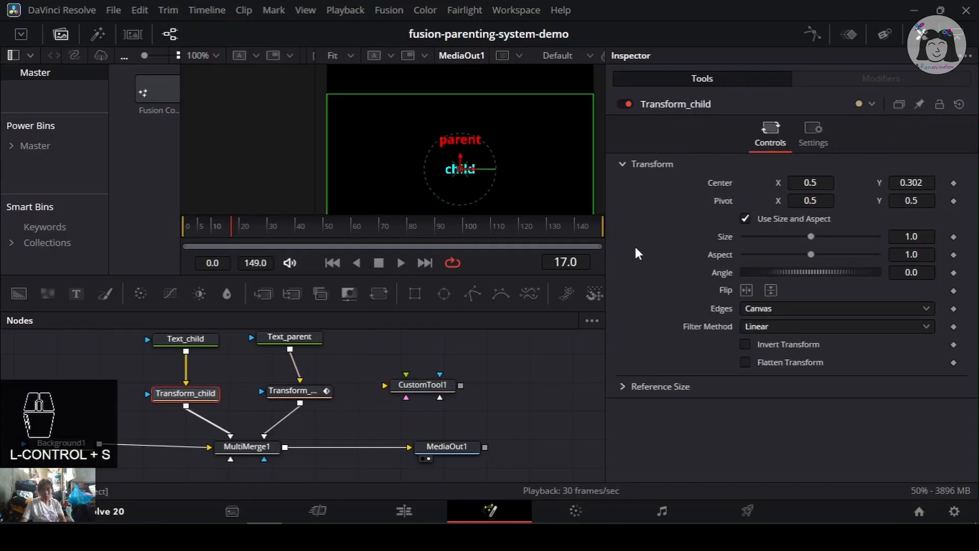
# - Add an expression to the Angle of the Text_child layer in MultiMerge1
pyautogui.click(263, 444)
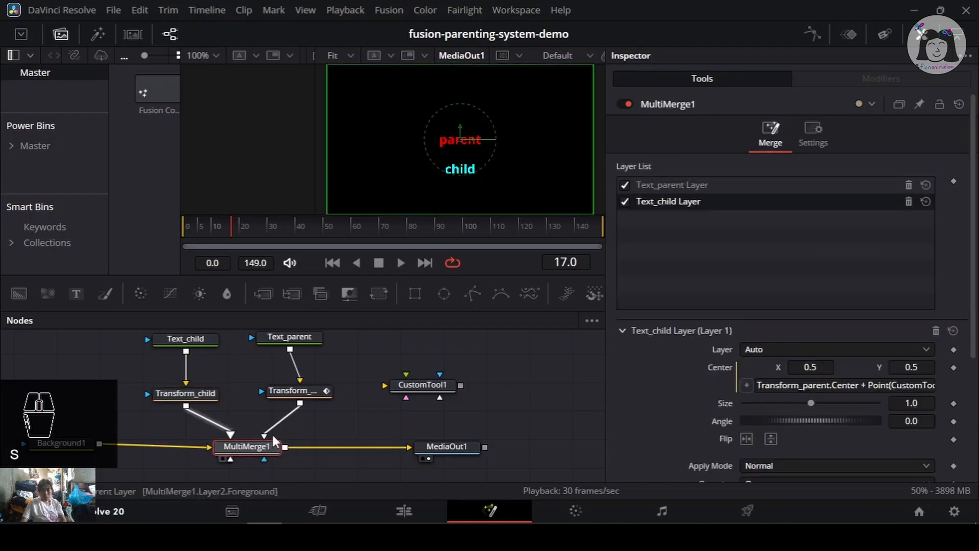
pyautogui.scroll(-2, 839, 387)
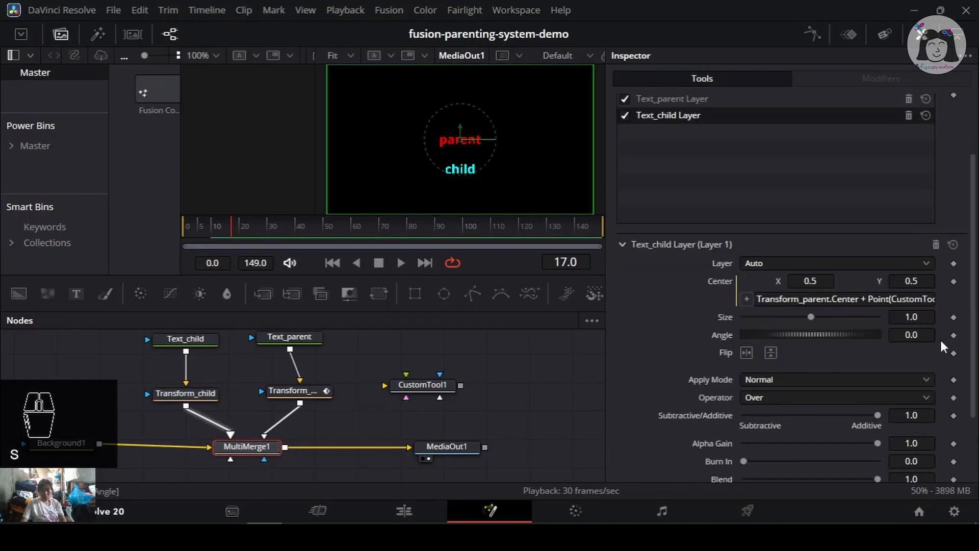
pyautogui.rightClick(845, 335)
pyautogui.click(816, 356)
pyautogui.rightClick(880, 332)
pyautogui.click(876, 320)
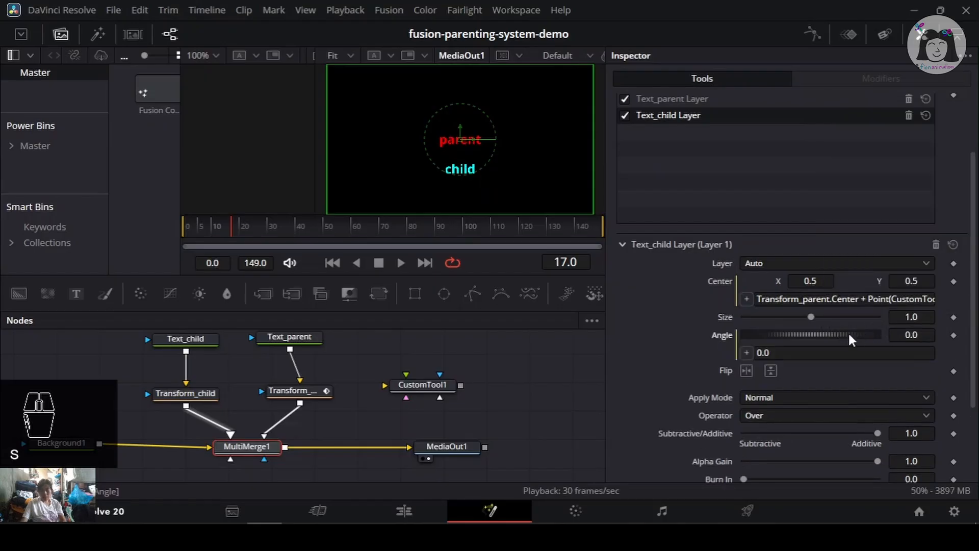
# - Copy the Transform_parent prefix from the Center expression and start the Angle expression as Transform_parent.Angle +
pyautogui.click(808, 303)
pyautogui.moveTo(835, 298); pyautogui.dragTo(752, 344)
pyautogui.hotkey('ctrl', 'c')
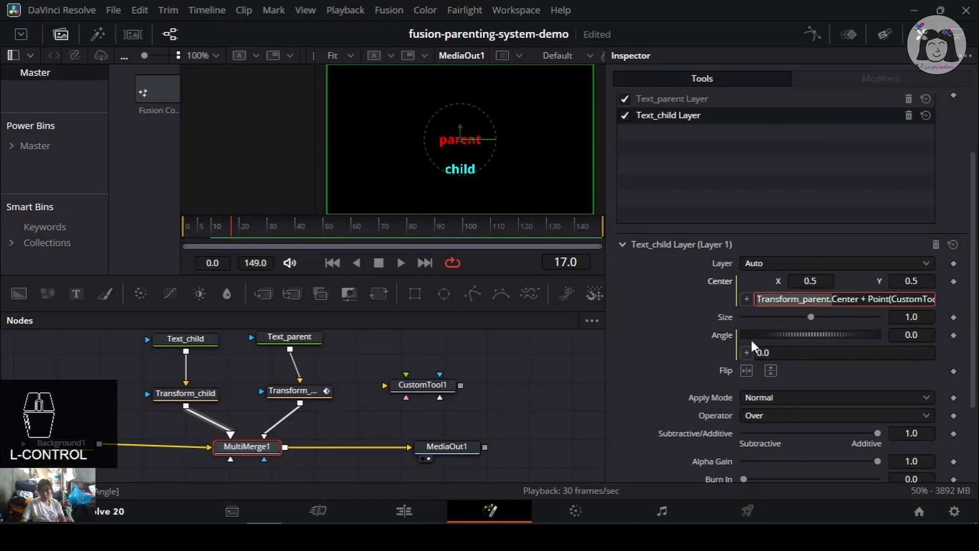
pyautogui.click(791, 352)
pyautogui.hotkey('ctrl', 'v')
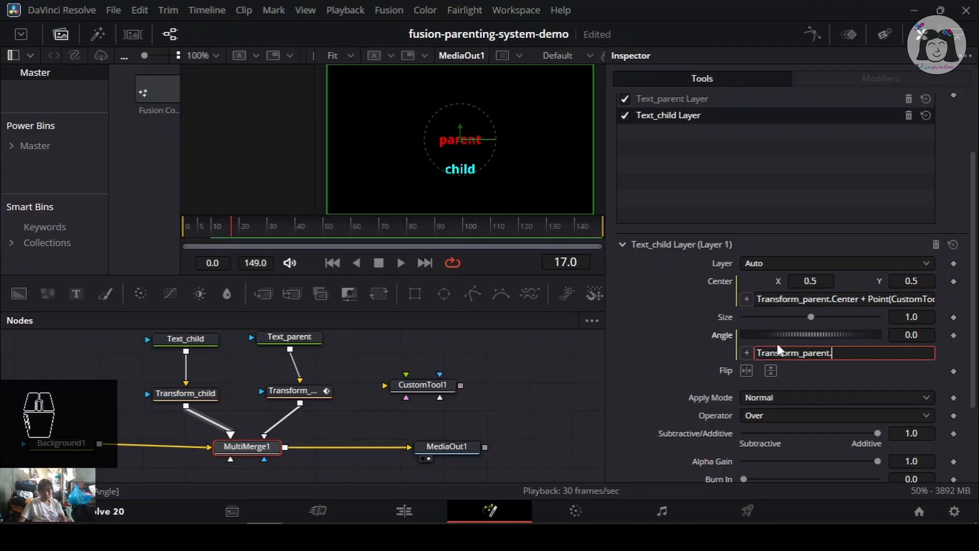
pyautogui.write('Angle')
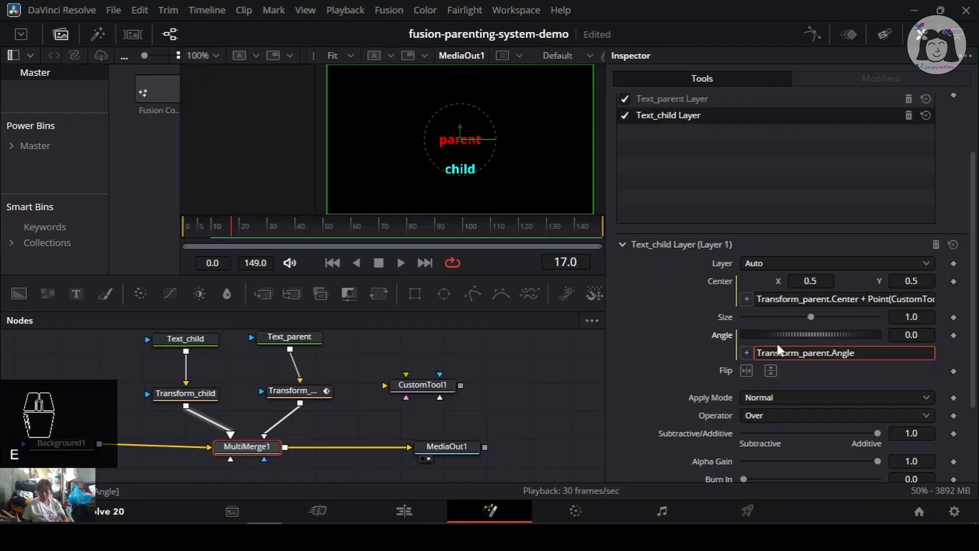
pyautogui.write(' +')
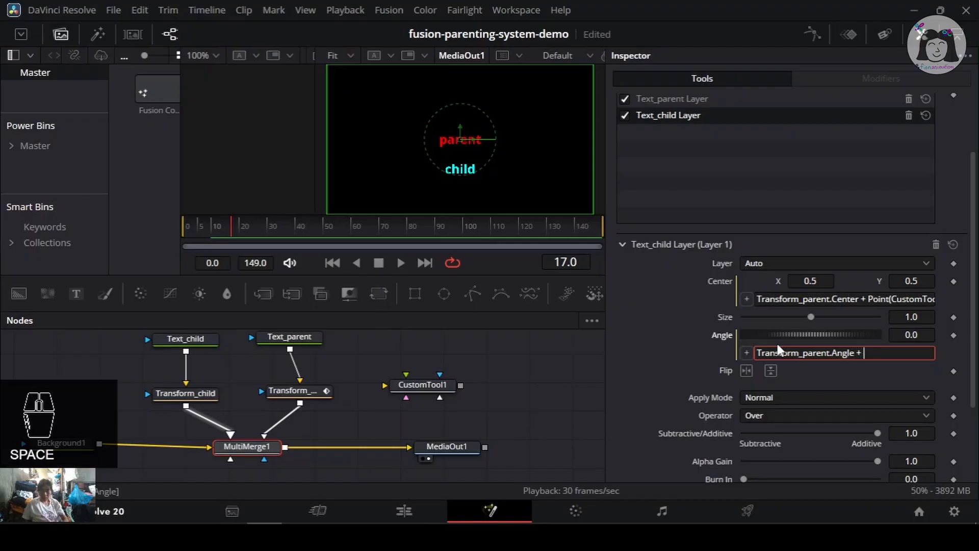
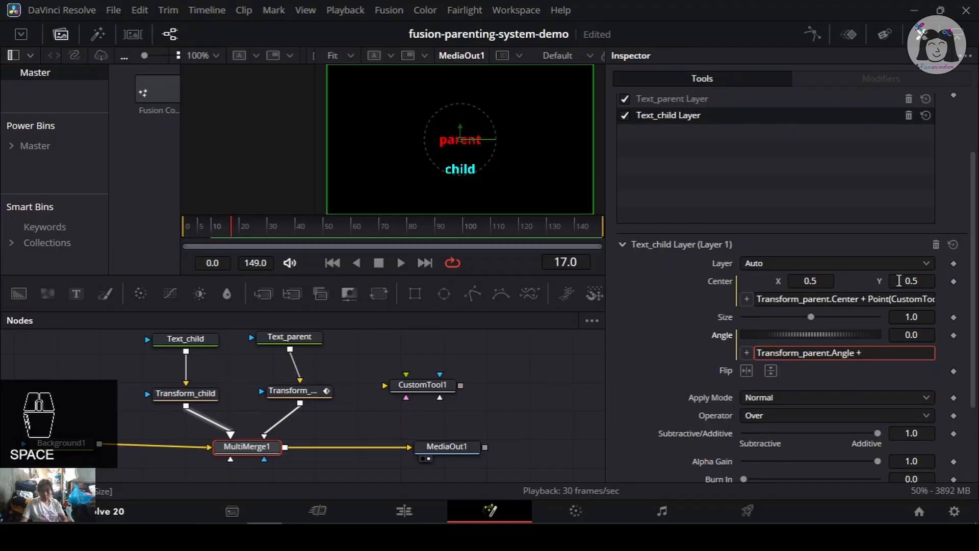
# - Copy the CustomTool1 reference into the Angle expression, complete it as Transform_parent.Angle + CustomTool1.NumberIn3, and save
pyautogui.moveTo(892, 302); pyautogui.dragTo(828, 300)
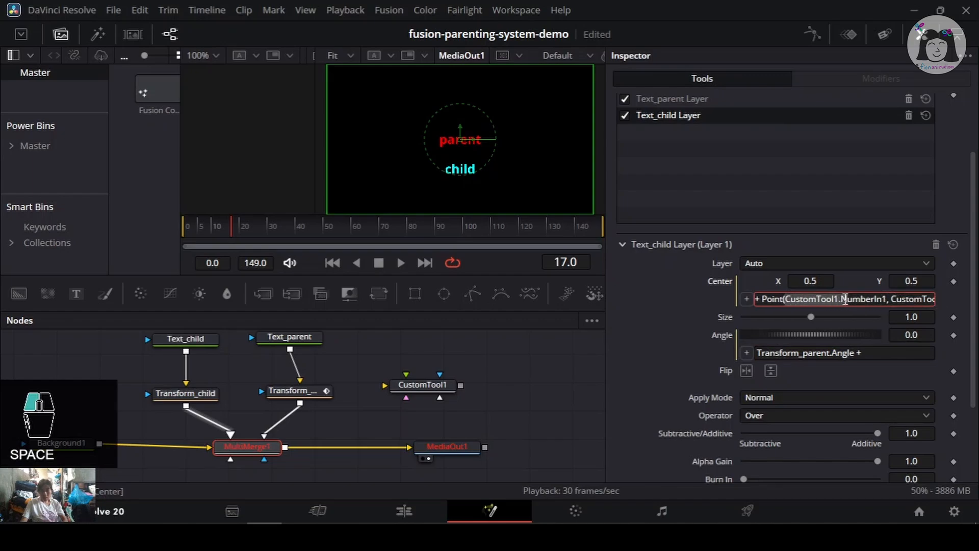
pyautogui.click(886, 352)
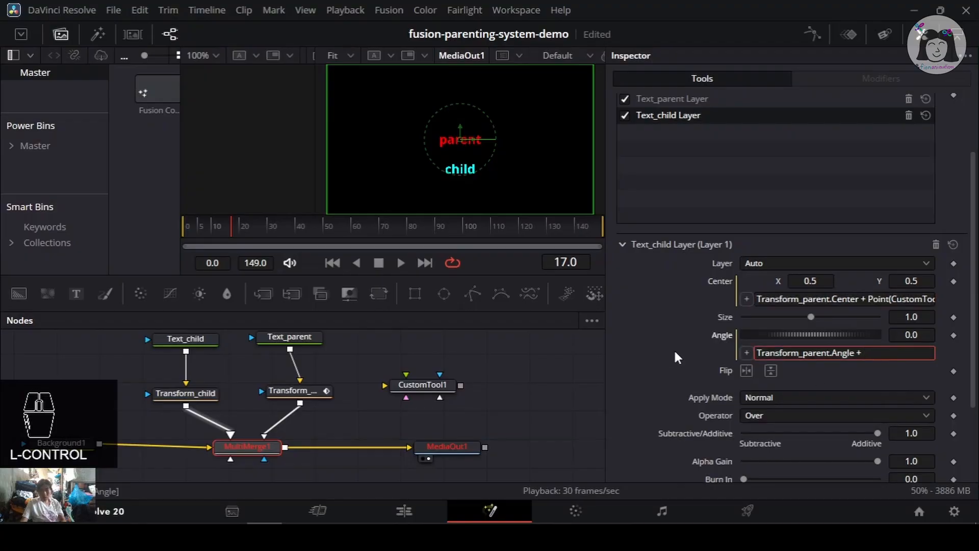
pyautogui.write('CustomTool1.')
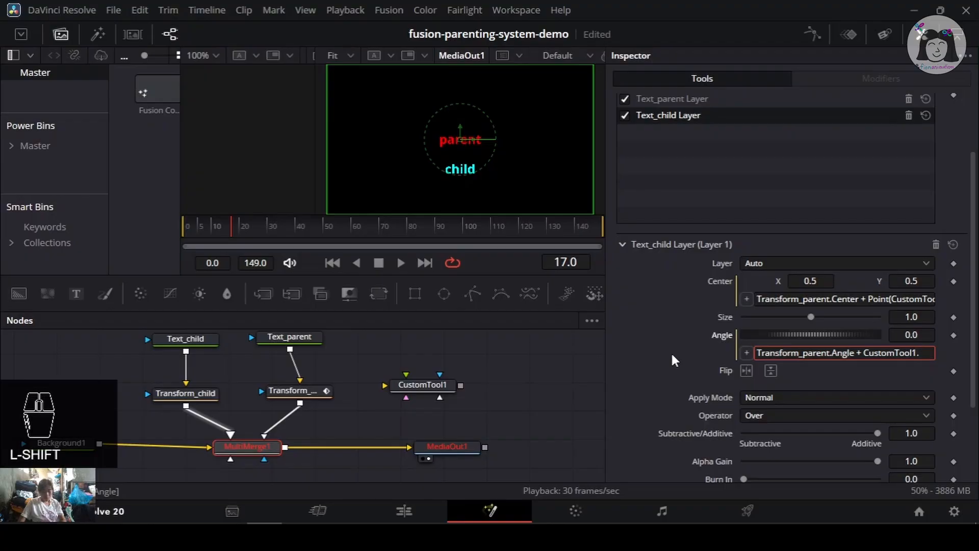
pyautogui.write('An')
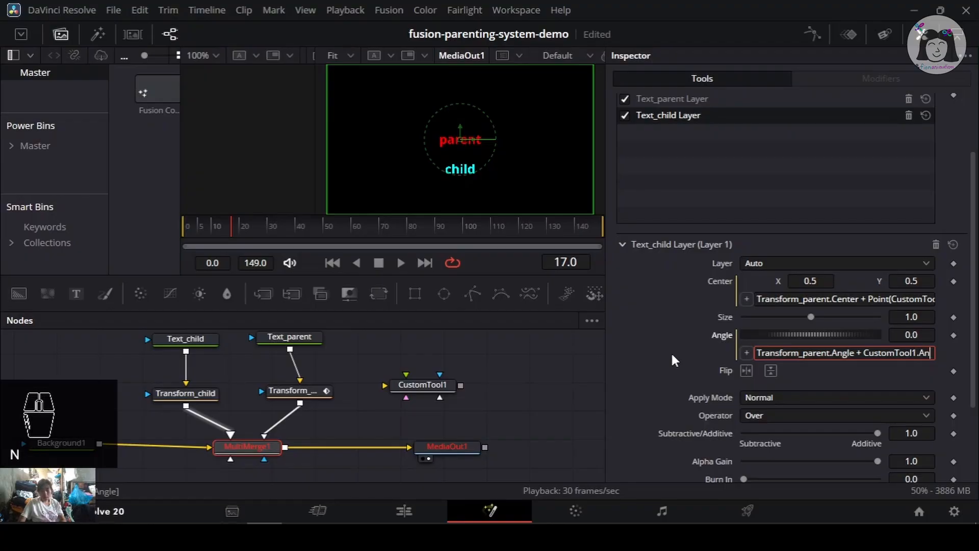
pyautogui.press('BackSpace')
pyautogui.press('BackSpace')
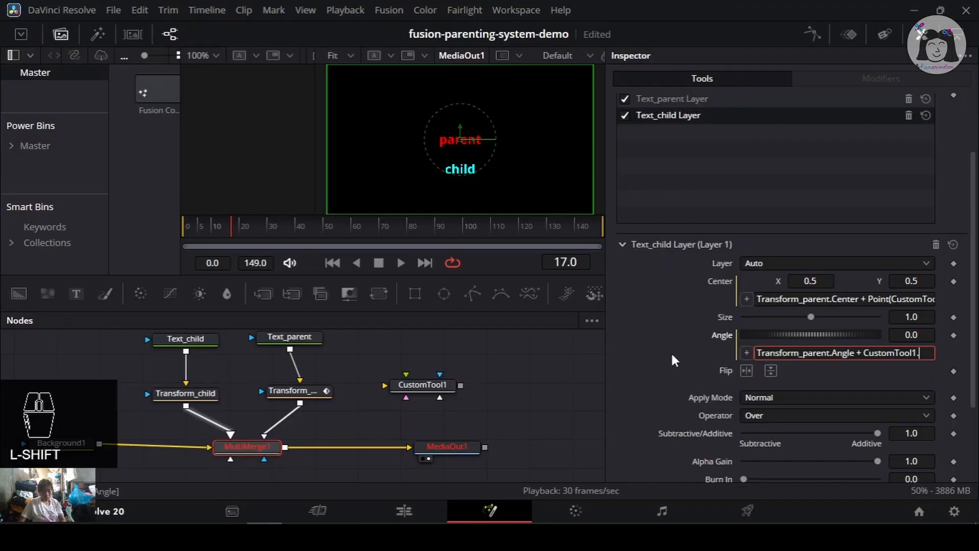
pyautogui.write('Numbe')
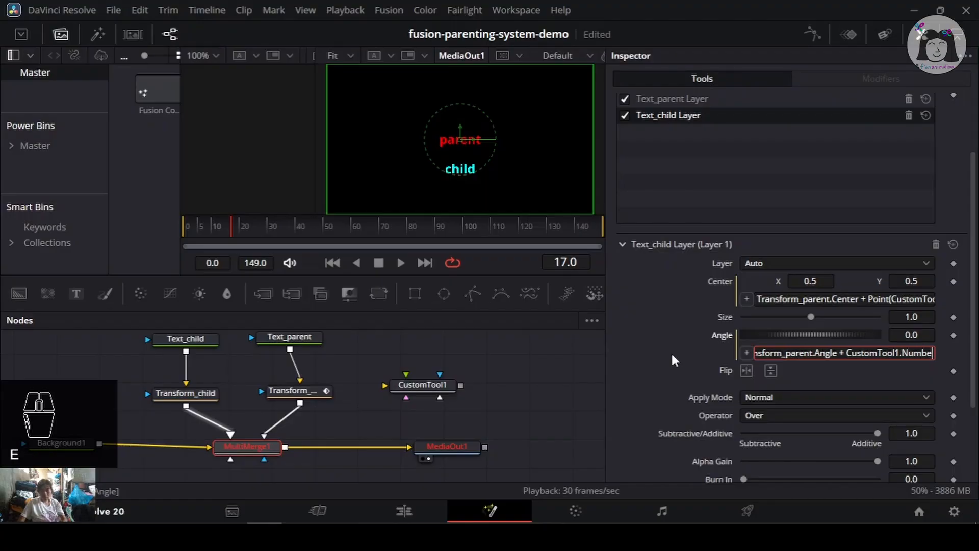
pyautogui.write('rIn3')
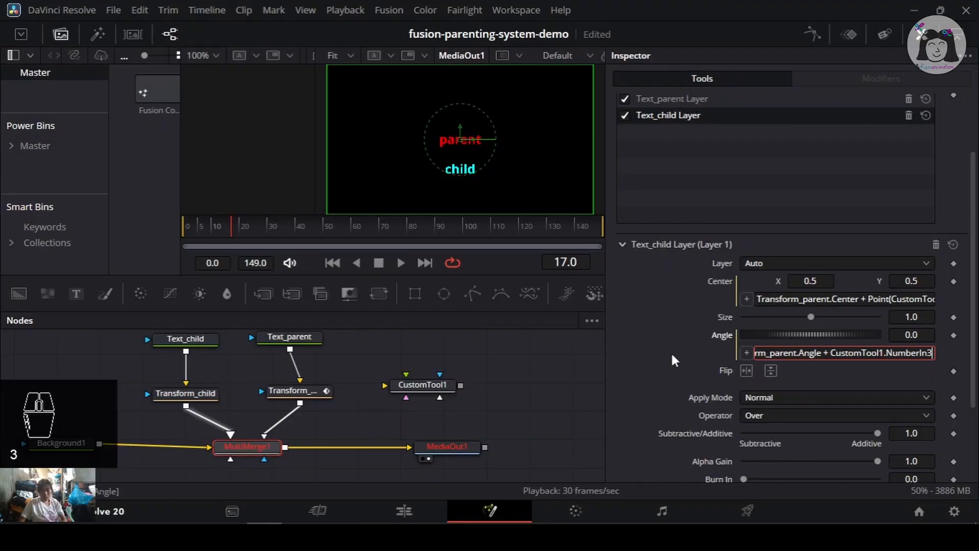
pyautogui.click(482, 412)
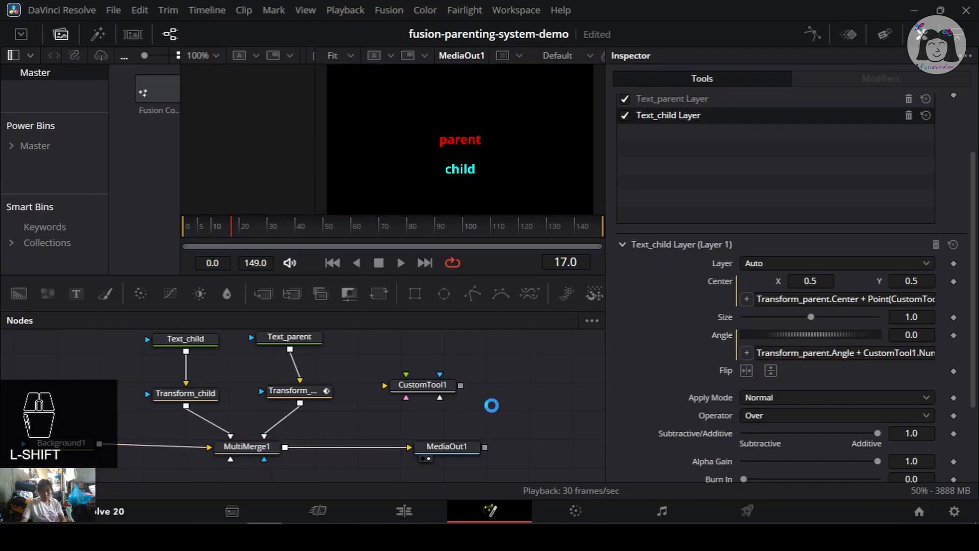
pyautogui.hotkey('ctrl', 's')
# - Select CustomTool1 and try dragging its new Number In 3 slider, undoing the change and saving
pyautogui.click(422, 386)
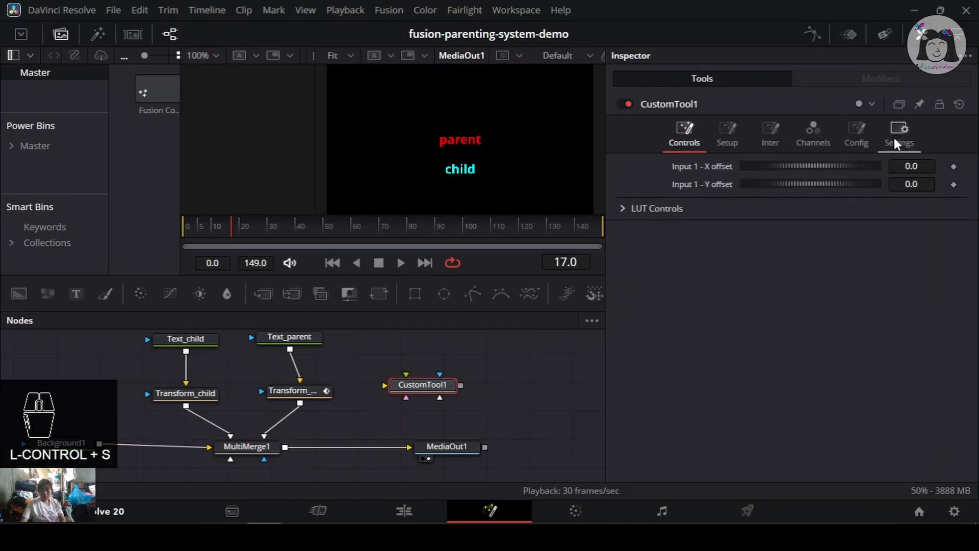
pyautogui.click(856, 136)
pyautogui.click(684, 136)
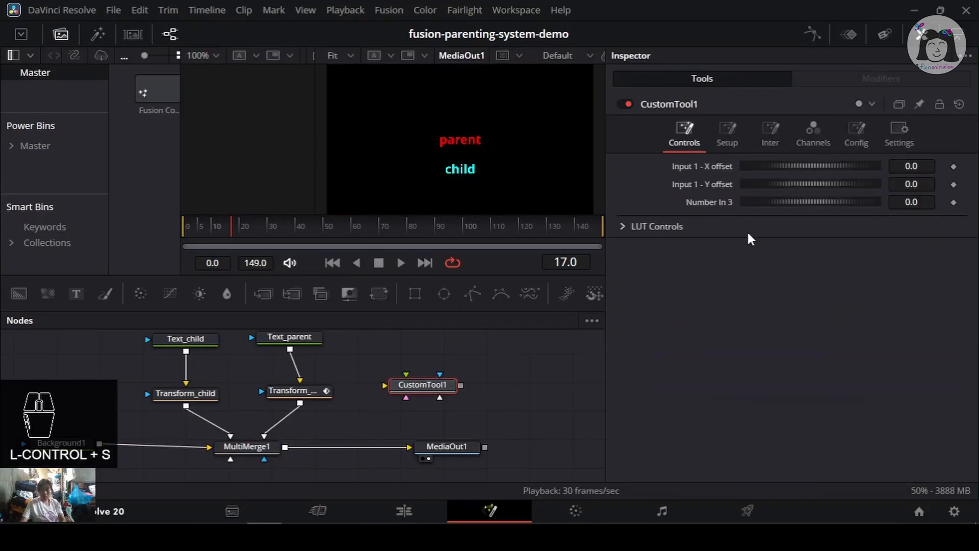
pyautogui.moveTo(834, 202); pyautogui.dragTo(679, 206)
pyautogui.hotkey('ctrl', 'z')
pyautogui.hotkey('ctrl', 's')
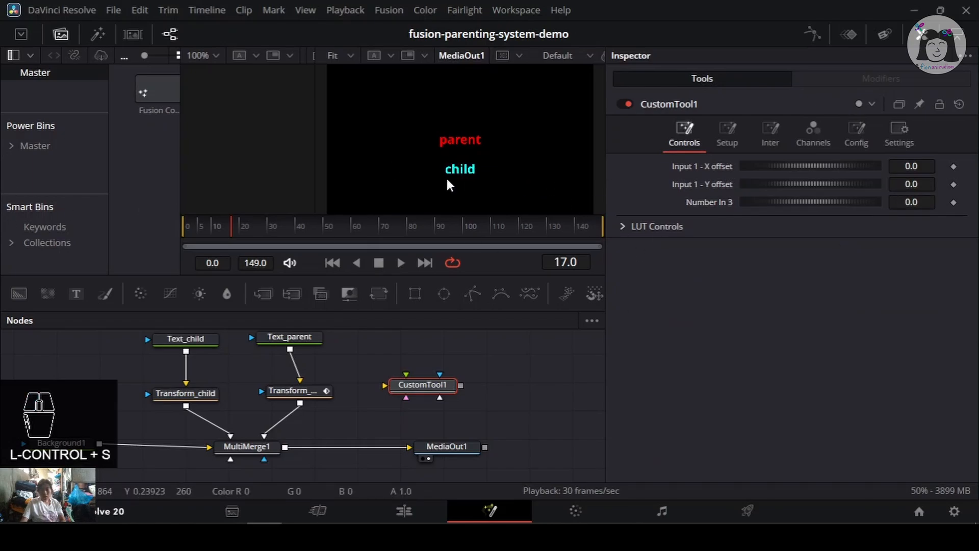
# - Append * 45 to the Text_child layer's Angle expression in MultiMerge1
pyautogui.scroll(1, 467, 178)
pyautogui.scroll(-1, 467, 178)
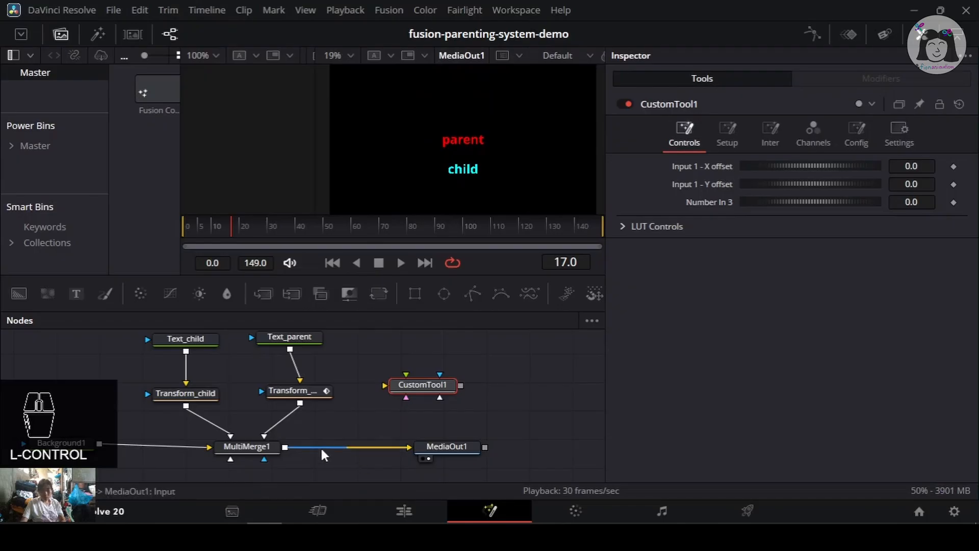
pyautogui.click(254, 446)
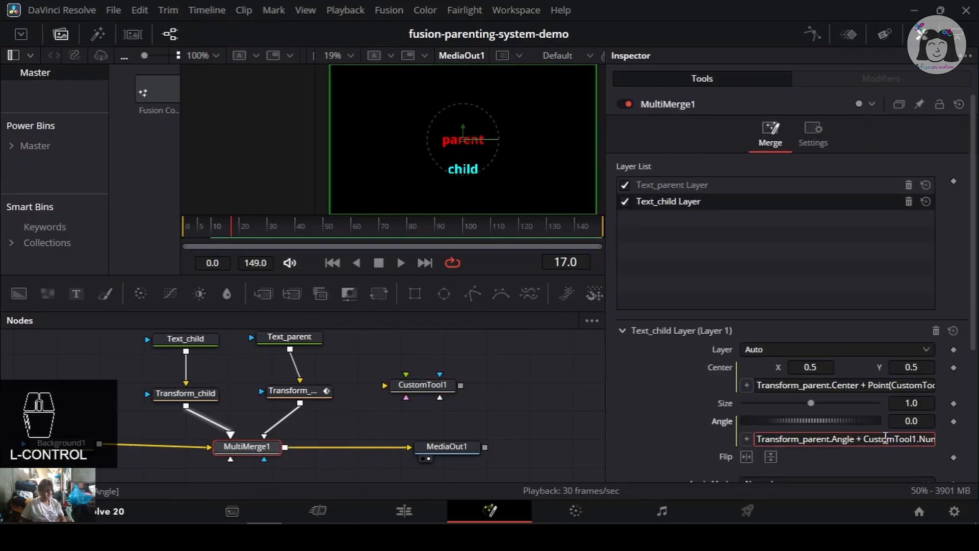
pyautogui.hotkey('ctrl', 'End')
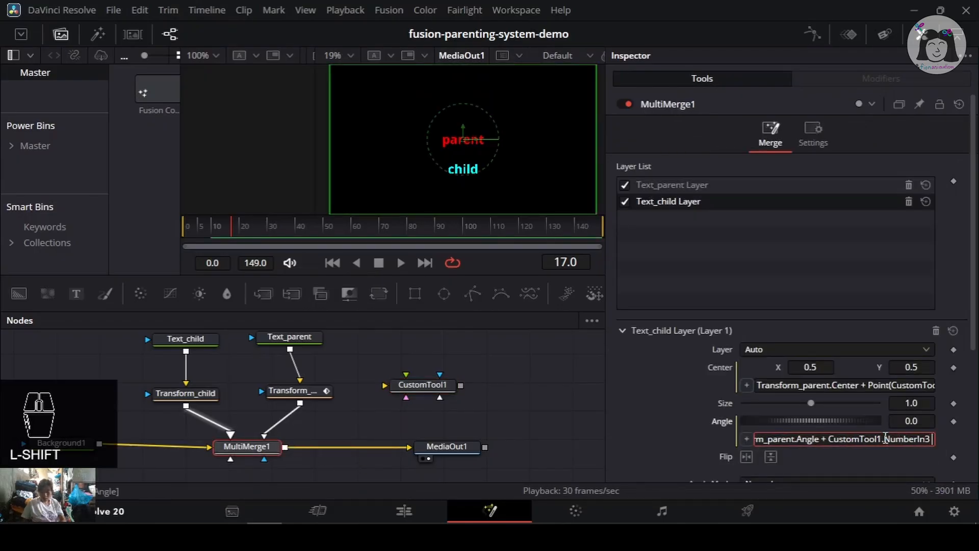
pyautogui.write('* 45')
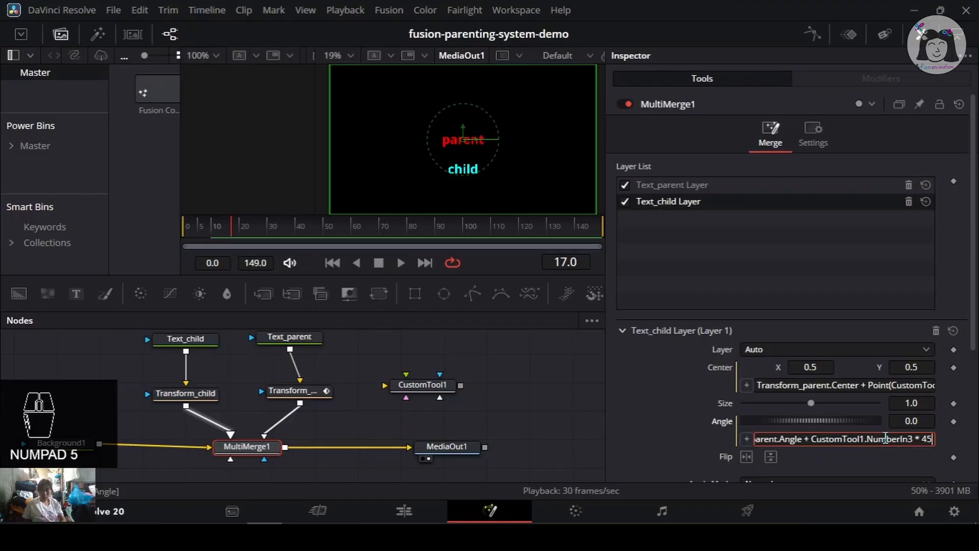
pyautogui.press('Return')
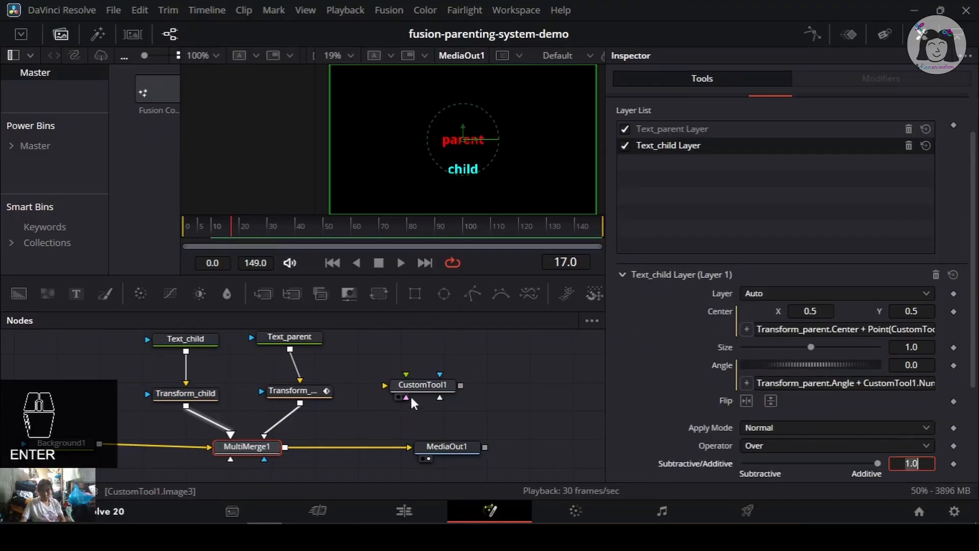
# - Test CustomTool1's Number In 3 slider again, undo it and save
pyautogui.click(421, 384)
pyautogui.moveTo(744, 205); pyautogui.dragTo(744, 513)
pyautogui.hotkey('ctrl', 'z')
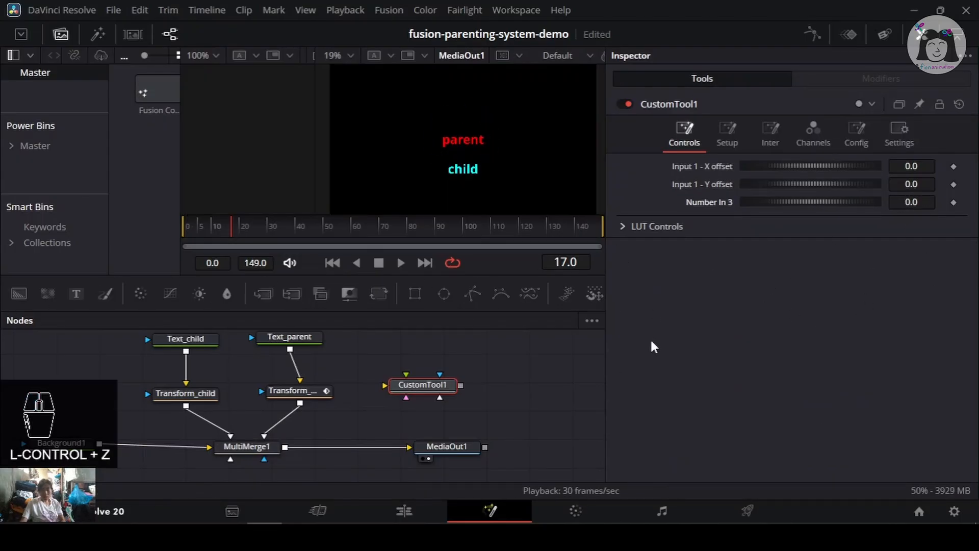
pyautogui.hotkey('ctrl', 's')
# - Select Transform_parent and try rotating its Angle, undoing the rotation and saving
pyautogui.click(278, 390)
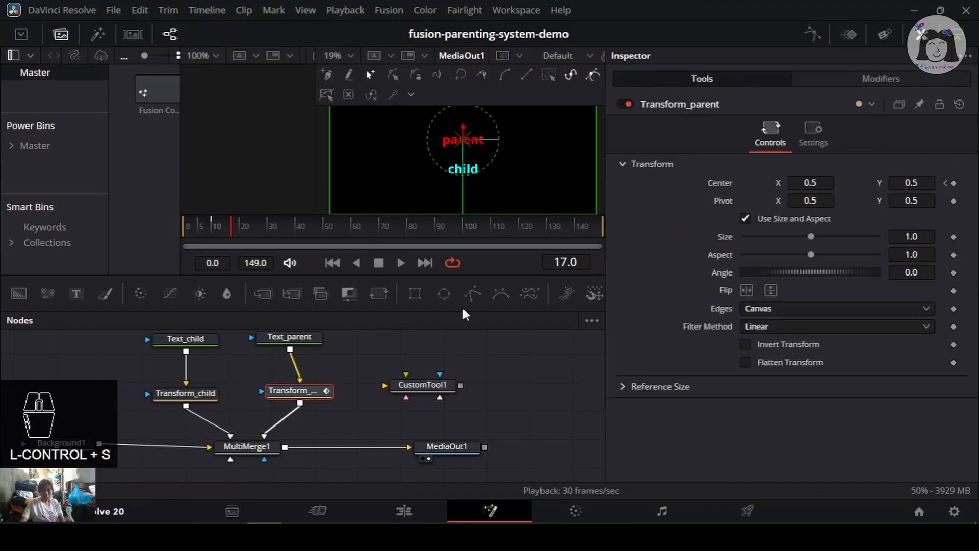
pyautogui.moveTo(844, 272); pyautogui.dragTo(907, 290)
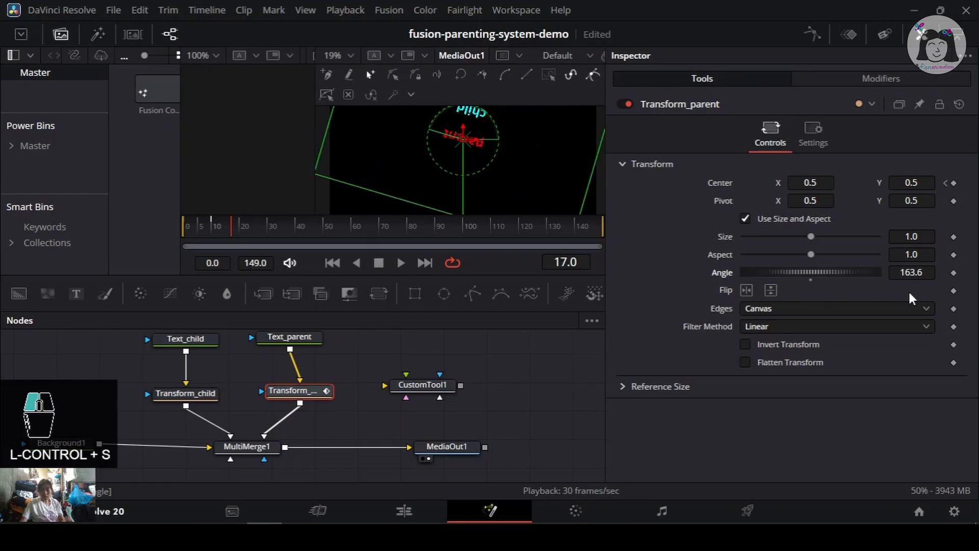
pyautogui.hotkey('ctrl', 'z')
pyautogui.hotkey('ctrl', 's')
# - Rotate Transform_parent's Angle again, reset it to default, nudge and undo, and save
pyautogui.moveTo(836, 271); pyautogui.dragTo(807, 283)
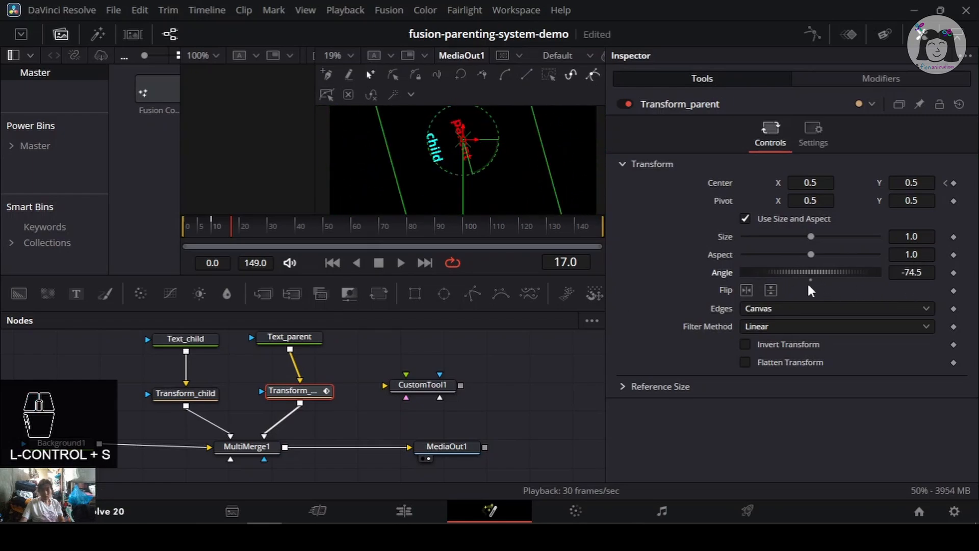
pyautogui.click(811, 274)
pyautogui.doubleClick(812, 278)
pyautogui.hotkey('ctrl', 's')
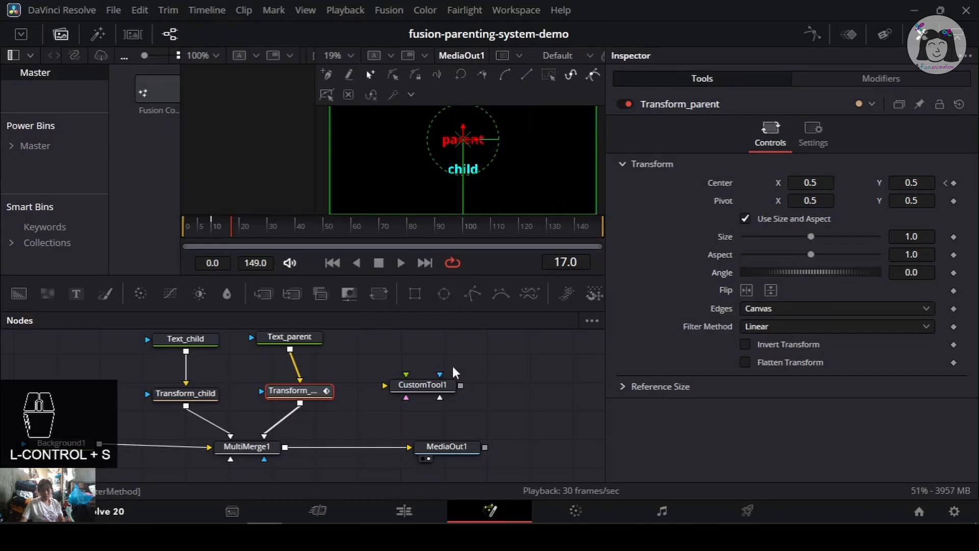
pyautogui.hotkey('ctrl', 's')
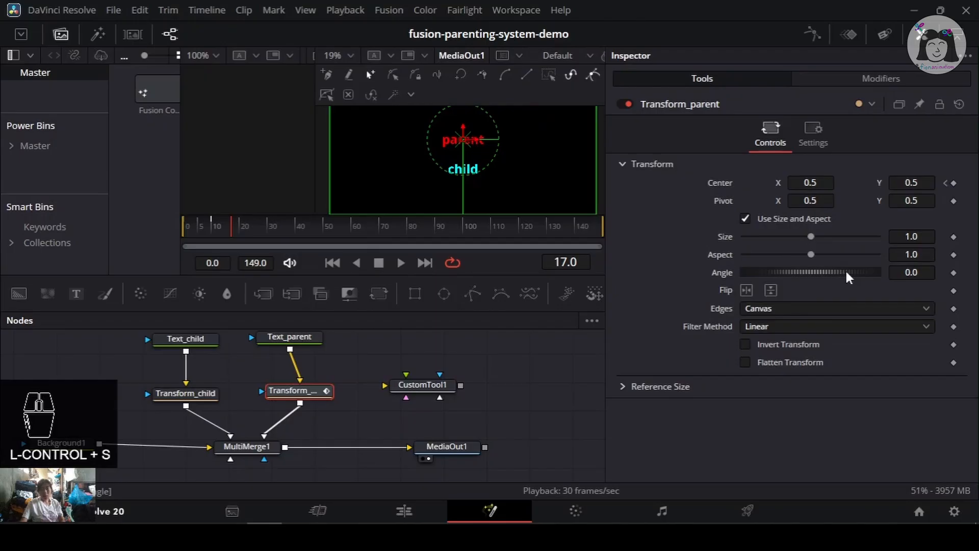
pyautogui.moveTo(845, 272)
pyautogui.mouseDown()
pyautogui.moveTo(745, 272)
pyautogui.moveTo(855, 274)
pyautogui.mouseUp()
pyautogui.hotkey('ctrl', 'z')
pyautogui.hotkey('ctrl', 's')
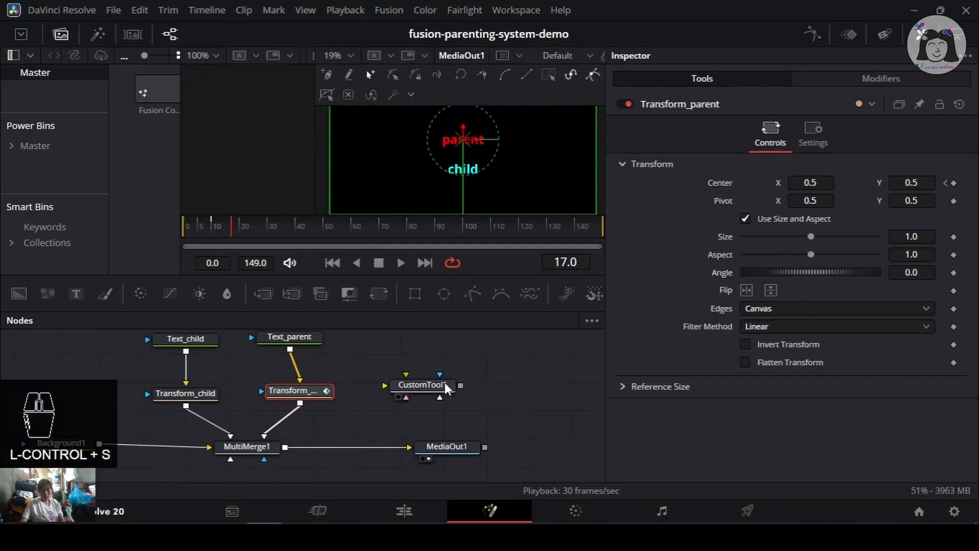
# - Try dragging CustomTool1's Number In 3 slider once more, undo and save
pyautogui.click(418, 388)
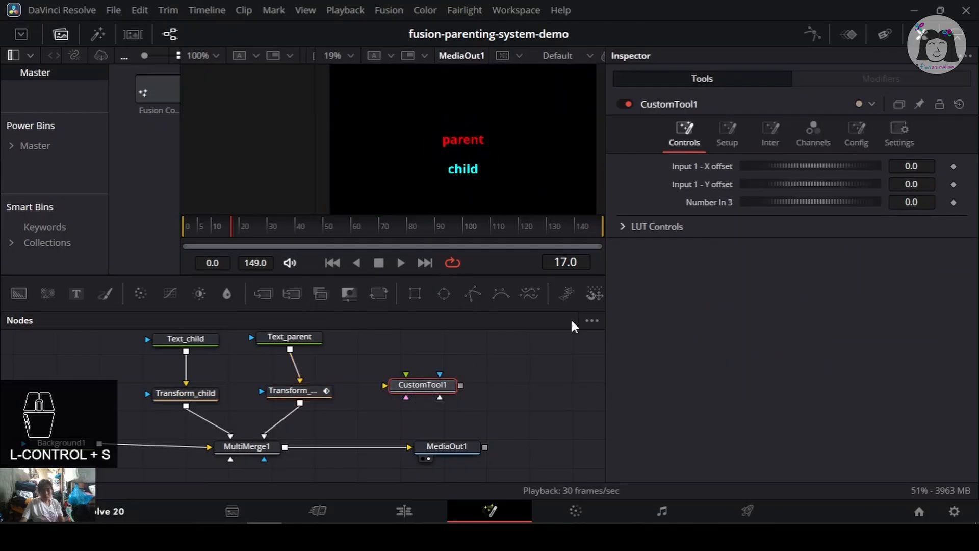
pyautogui.moveTo(809, 200); pyautogui.dragTo(588, 228)
pyautogui.hotkey('ctrl', 'z')
pyautogui.hotkey('ctrl', 's')
# - Inspect each node in turn—Transform_child, Text_child, Transform_parent, Text_parent and MultiMerge1—and save the project
pyautogui.click(194, 394)
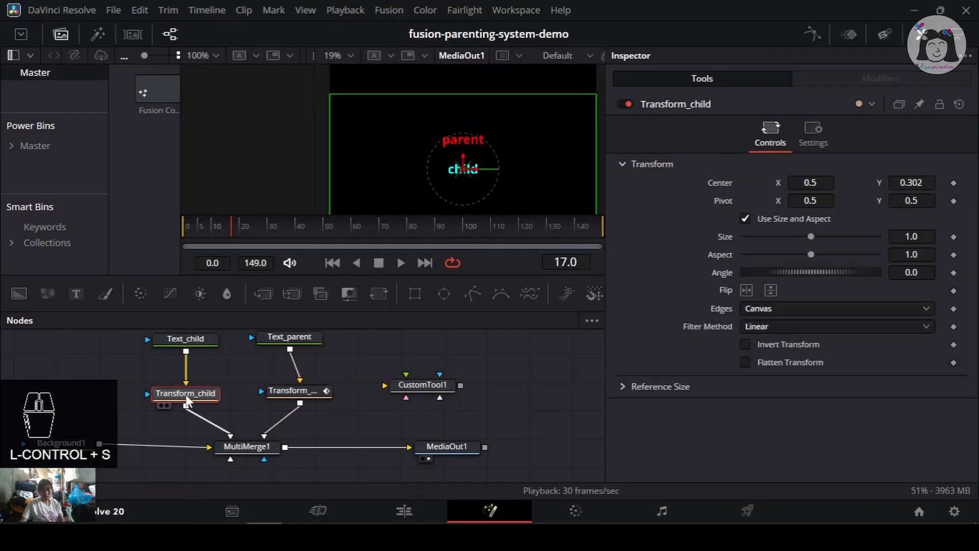
pyautogui.moveTo(212, 351); pyautogui.dragTo(264, 348)
pyautogui.click(250, 342)
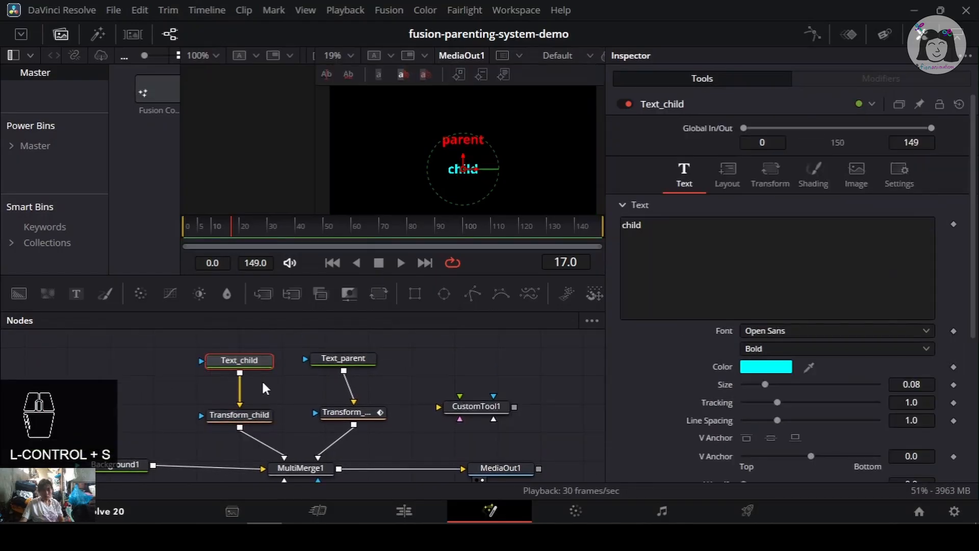
pyautogui.click(263, 414)
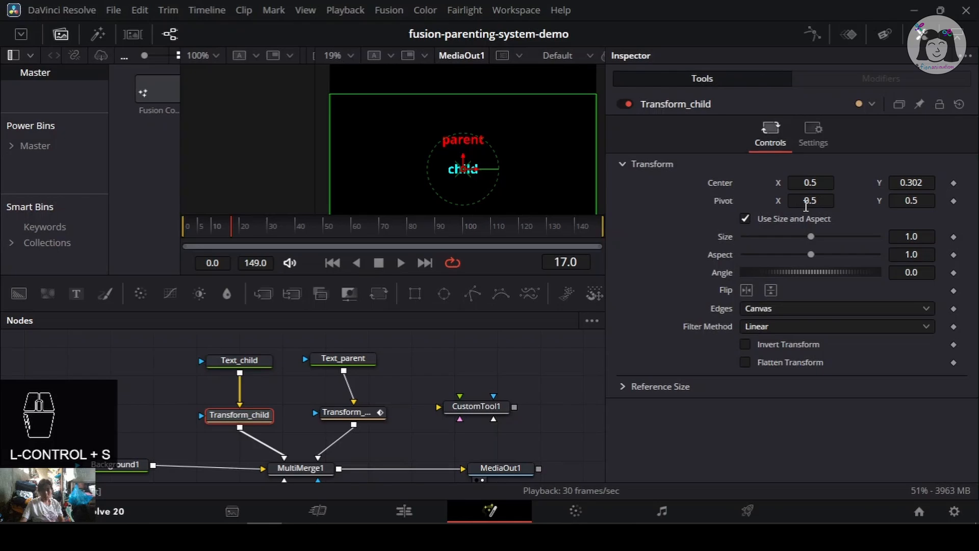
pyautogui.click(352, 413)
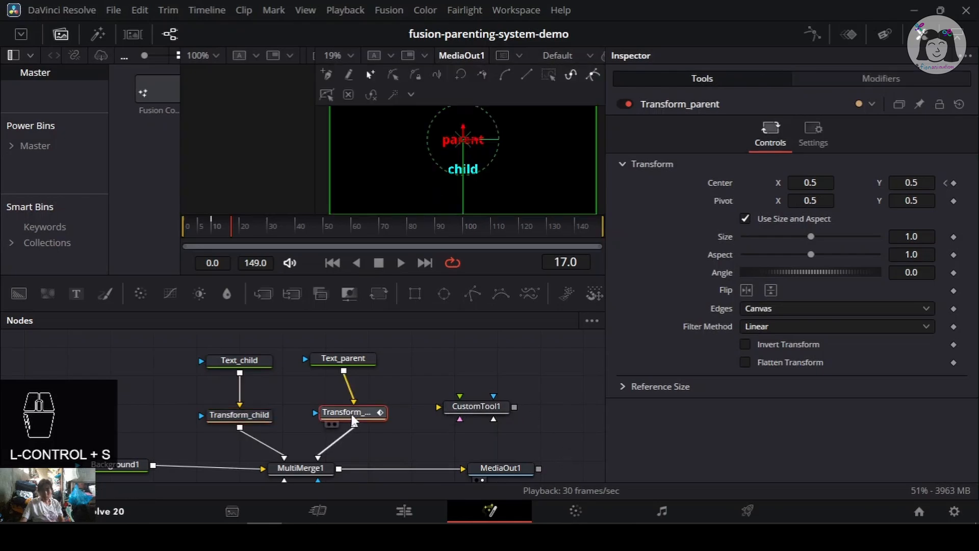
pyautogui.click(355, 362)
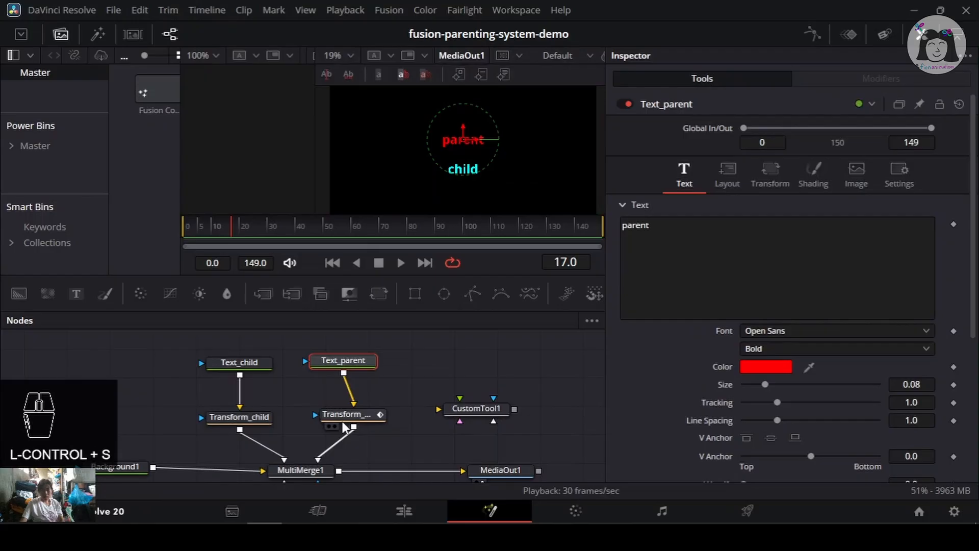
pyautogui.moveTo(438, 428); pyautogui.dragTo(388, 396)
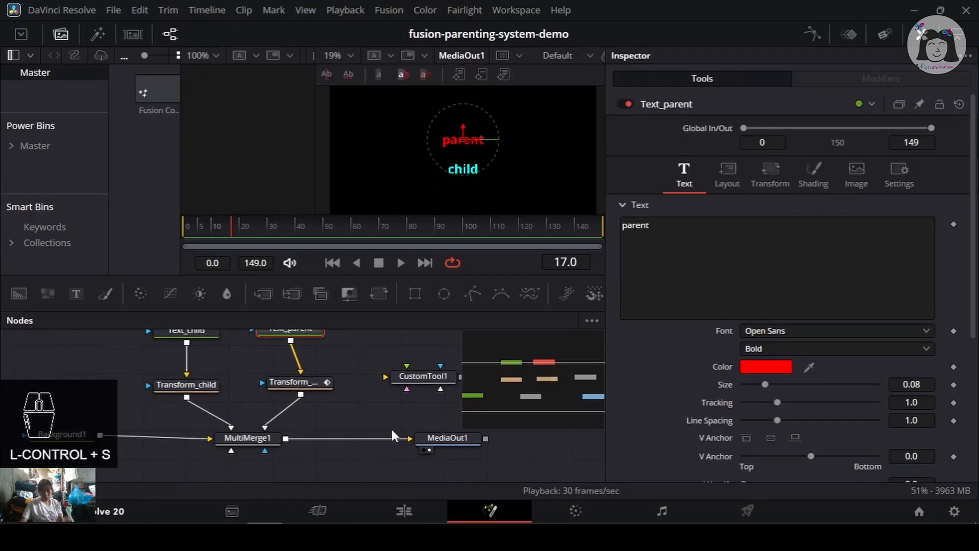
pyautogui.scroll(2, 336, 383)
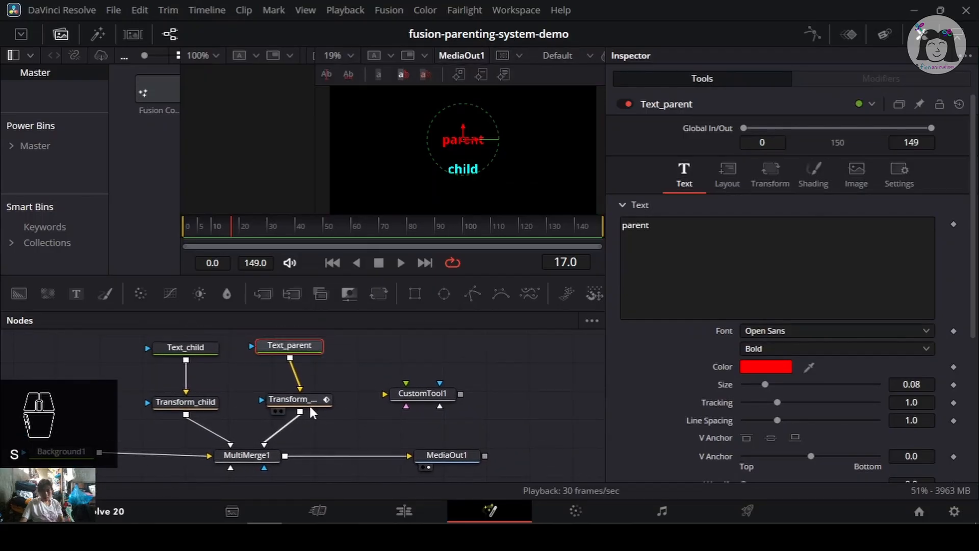
pyautogui.click(312, 400)
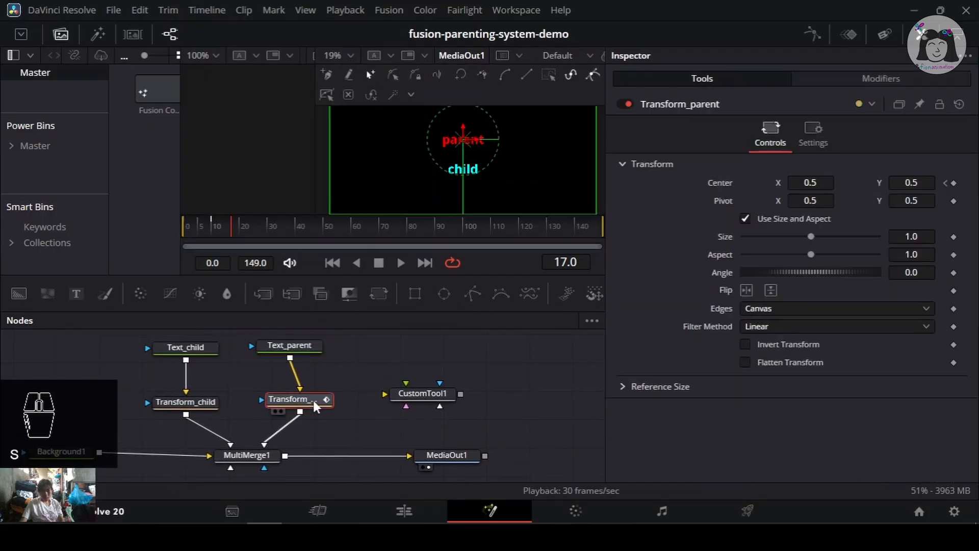
pyautogui.click(250, 454)
pyautogui.hotkey('ctrl', 's')
# - Select CustomTool1 and test its Y offset and Number In 3 sliders, undoing each change and saving
pyautogui.scroll(-5, 687, 422)
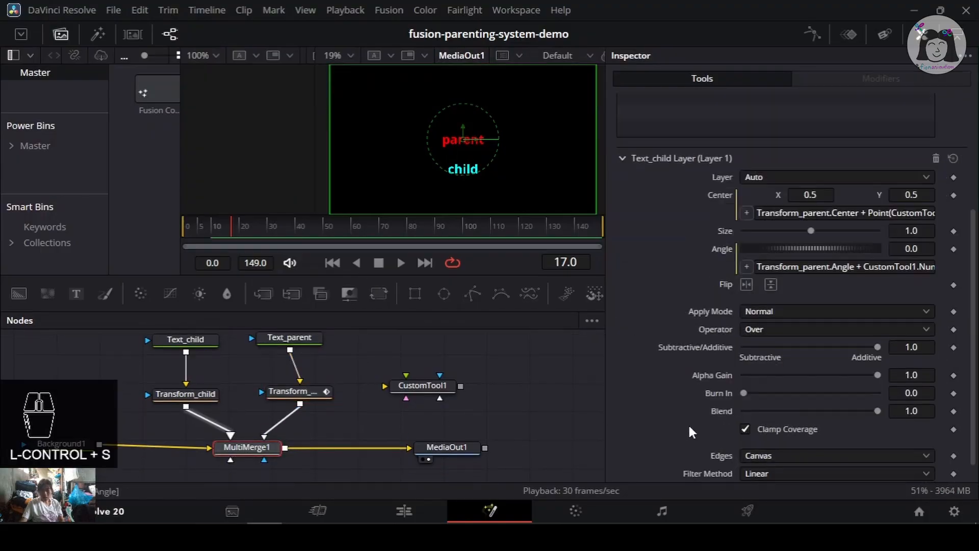
pyautogui.click(451, 391)
pyautogui.moveTo(800, 167); pyautogui.dragTo(791, 188)
pyautogui.hotkey('ctrl', 'z')
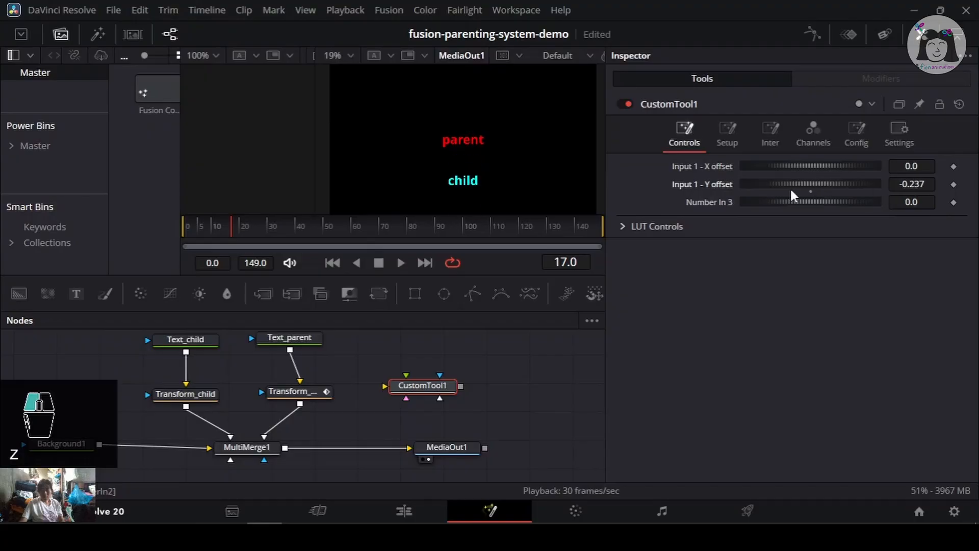
pyautogui.hotkey('ctrl', 'z')
pyautogui.moveTo(850, 202); pyautogui.dragTo(570, 287)
pyautogui.hotkey('ctrl', 'z')
pyautogui.hotkey('ctrl', 's')
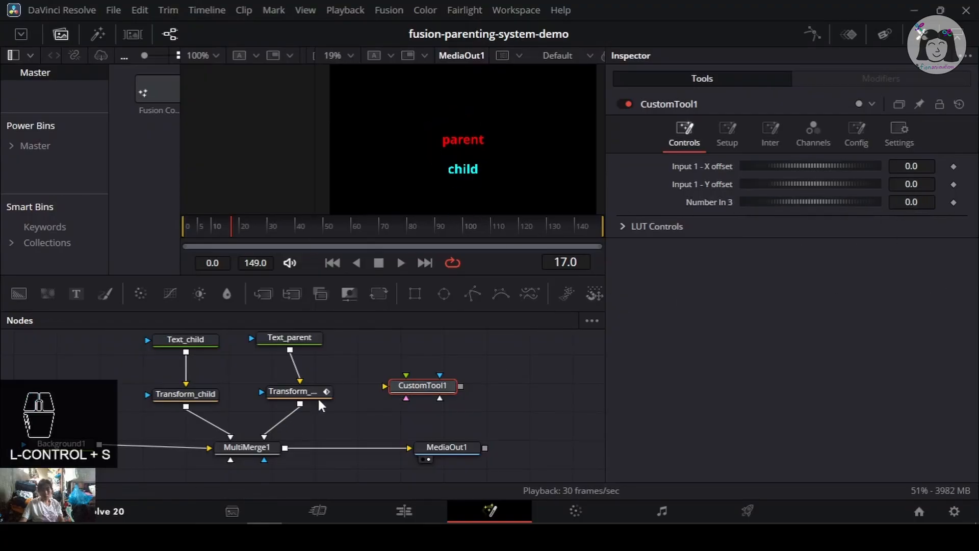
# - Try rotating Transform_parent's Angle with the slider, undo it and save the project
pyautogui.click(316, 394)
pyautogui.moveTo(813, 277)
pyautogui.mouseDown()
pyautogui.moveTo(779, 267)
pyautogui.moveTo(824, 260)
pyautogui.moveTo(764, 256)
pyautogui.moveTo(619, 282)
pyautogui.moveTo(895, 277)
pyautogui.moveTo(810, 287)
pyautogui.mouseUp()
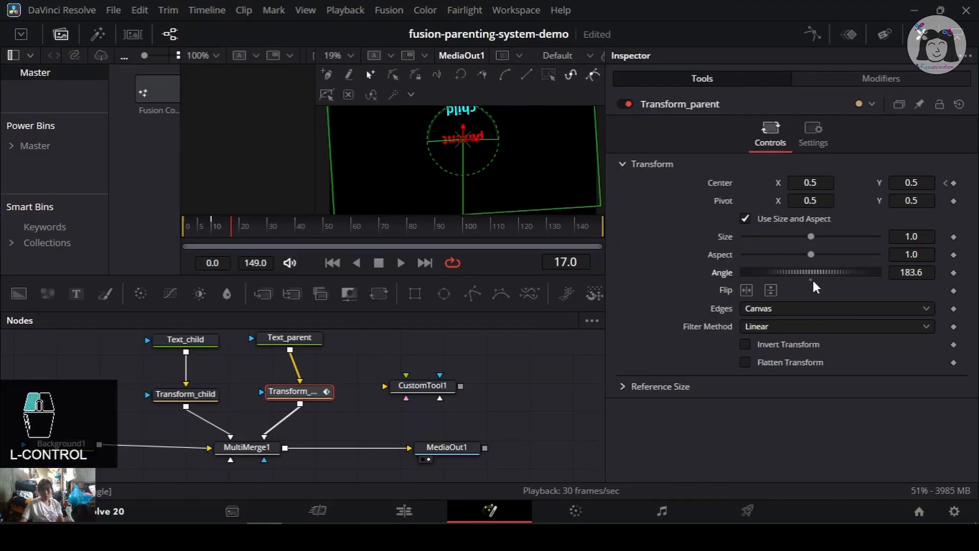
pyautogui.hotkey('ctrl', 'z')
pyautogui.hotkey('ctrl', 's')
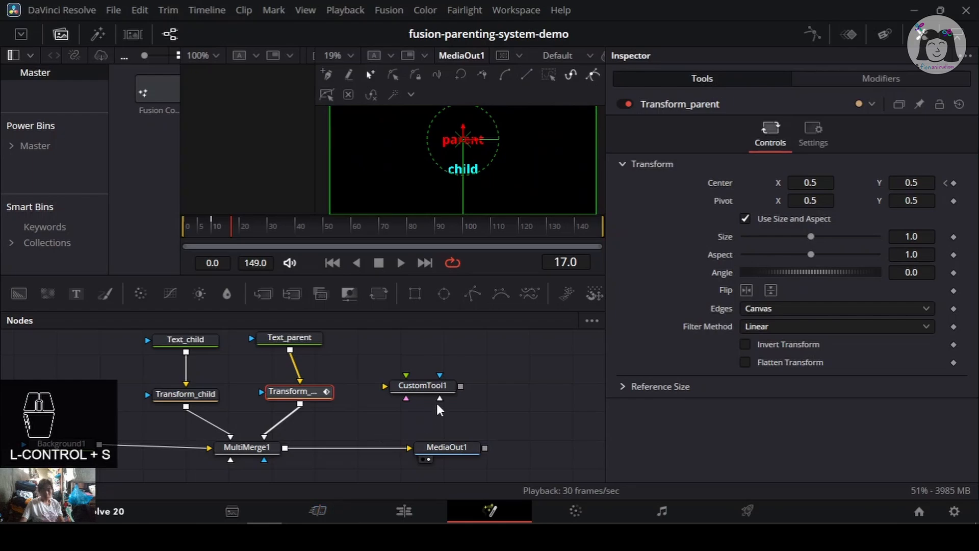
# - Move to frame 24 and set a keyframe on Transform_parent's Angle at 0
pyautogui.moveTo(437, 404)
pyautogui.mouseDown()
pyautogui.moveTo(466, 388)
pyautogui.moveTo(428, 404)
pyautogui.mouseUp()
pyautogui.scroll(-2, 361, 388)
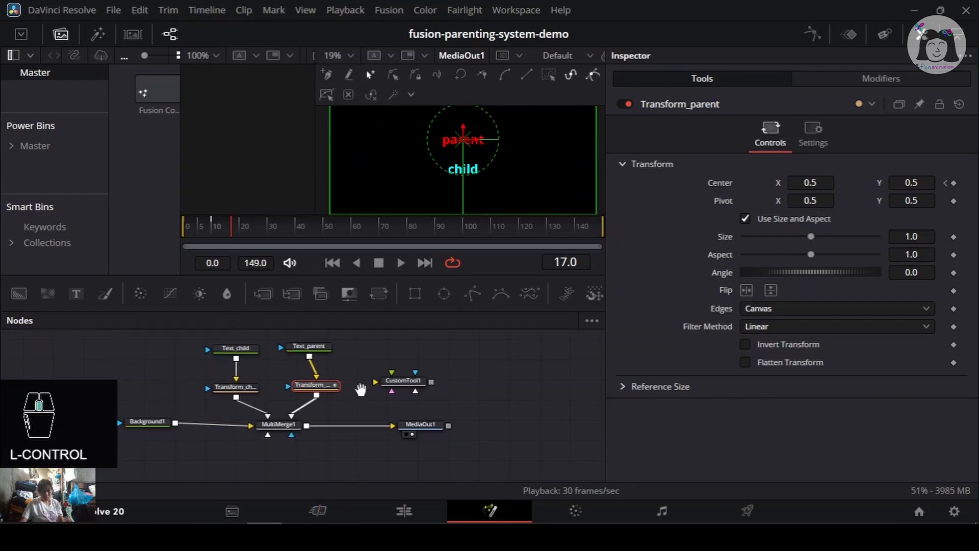
pyautogui.scroll(2, 360, 390)
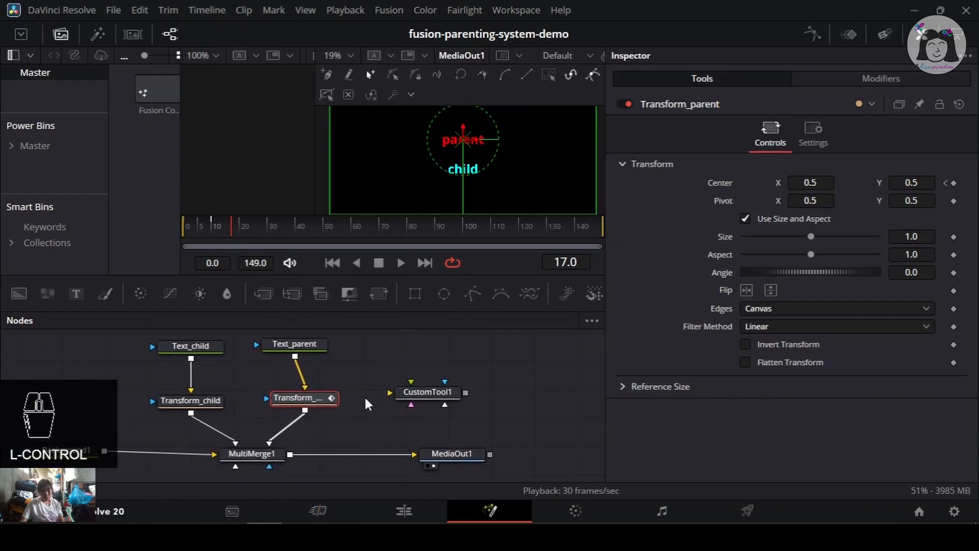
pyautogui.moveTo(175, 226); pyautogui.dragTo(252, 217)
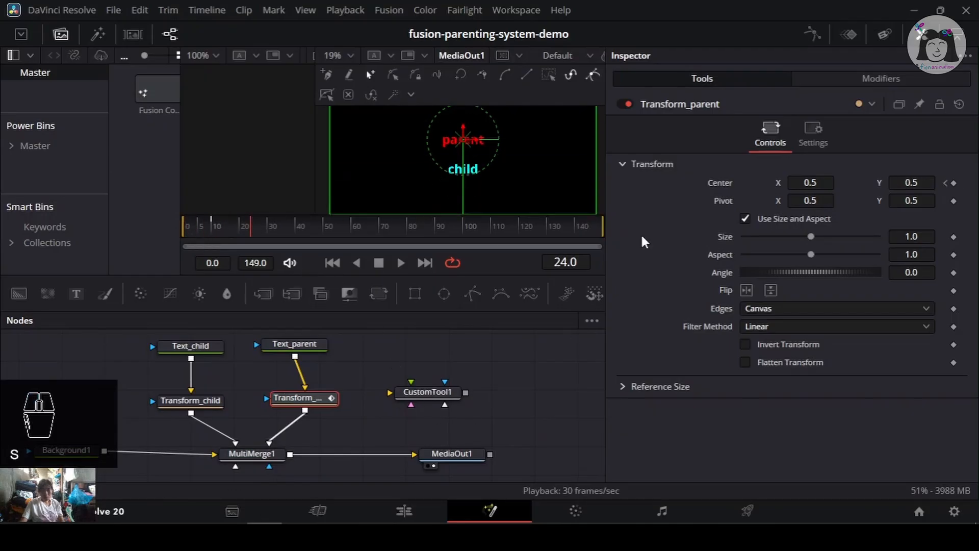
pyautogui.click(954, 273)
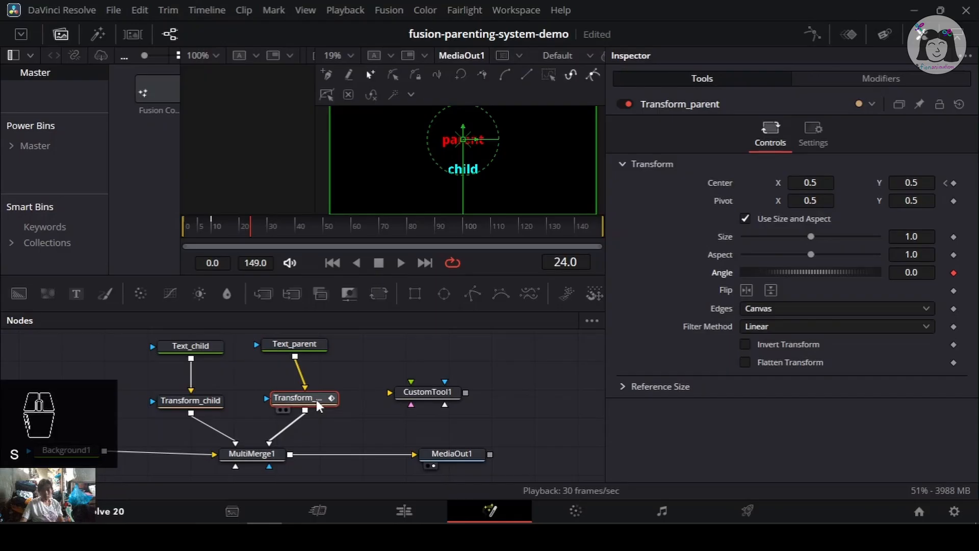
# - Move to frame 31 and set Transform_parent's keyframed Angle to 360
pyautogui.click(271, 222)
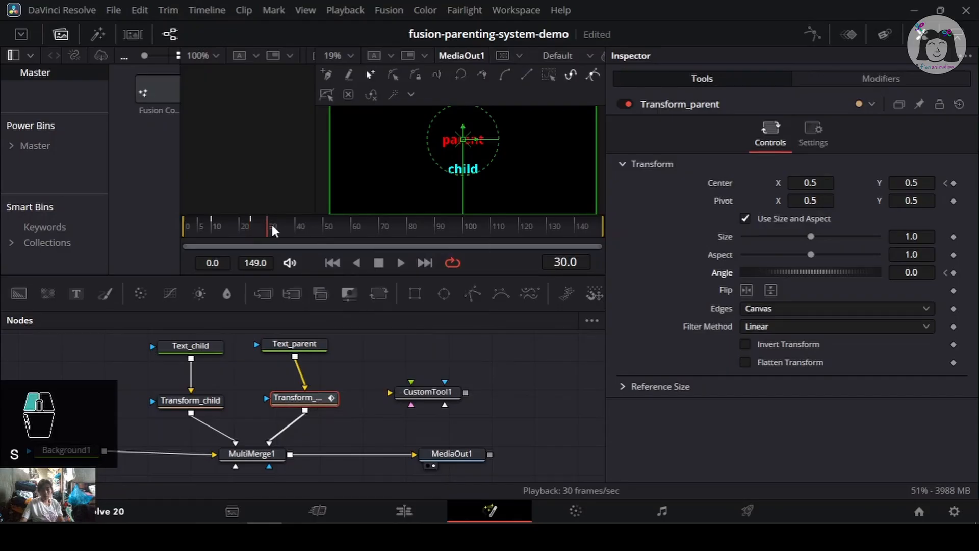
pyautogui.moveTo(272, 226); pyautogui.dragTo(275, 226)
pyautogui.moveTo(912, 275); pyautogui.dragTo(835, 293)
pyautogui.moveTo(912, 273)
pyautogui.mouseDown()
pyautogui.moveTo(861, 270)
pyautogui.moveTo(899, 270)
pyautogui.mouseUp()
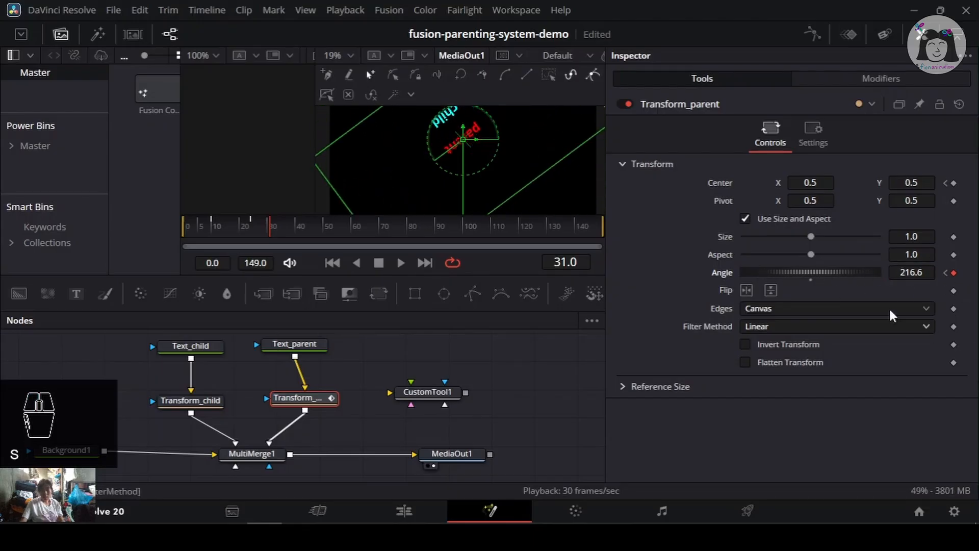
pyautogui.moveTo(822, 271); pyautogui.dragTo(879, 265)
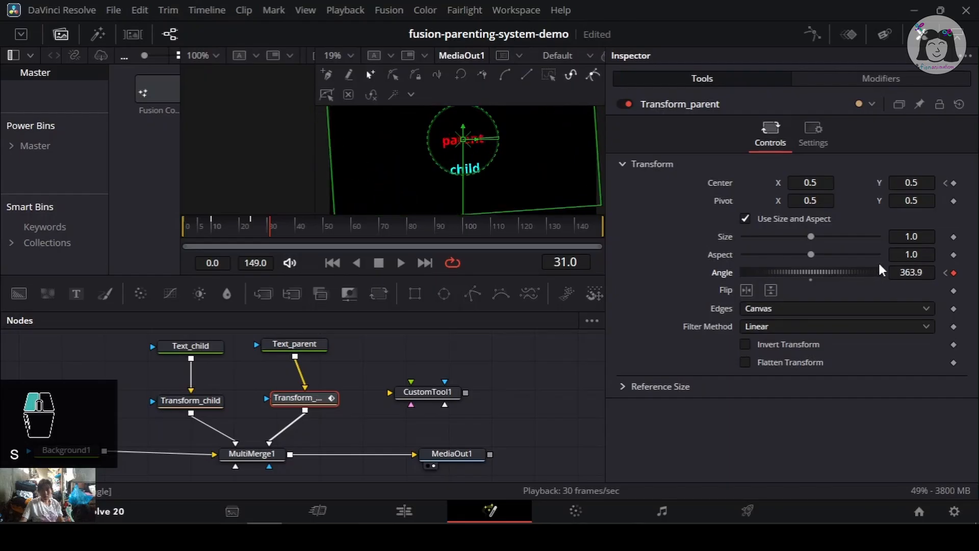
pyautogui.click(926, 273)
pyautogui.write('3601')
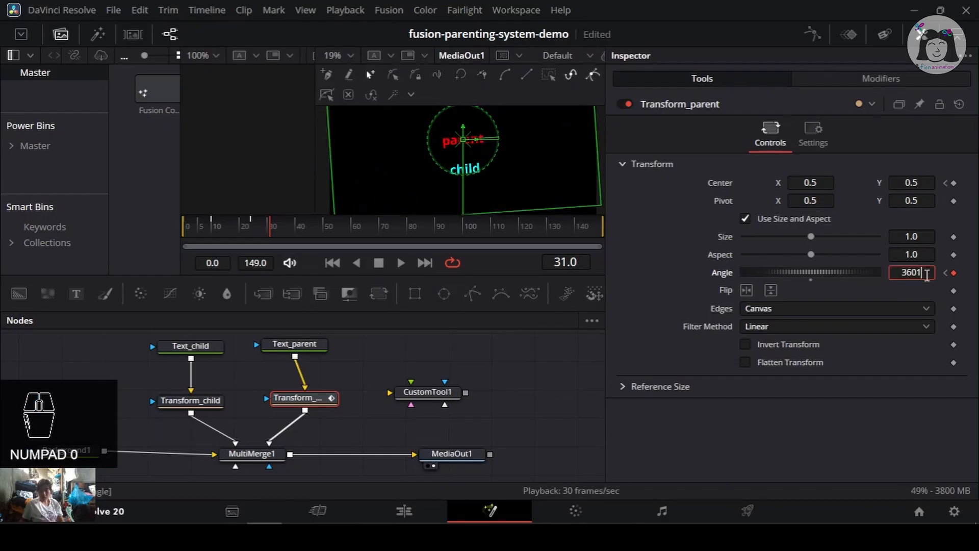
pyautogui.press('Tab')
pyautogui.click(908, 278)
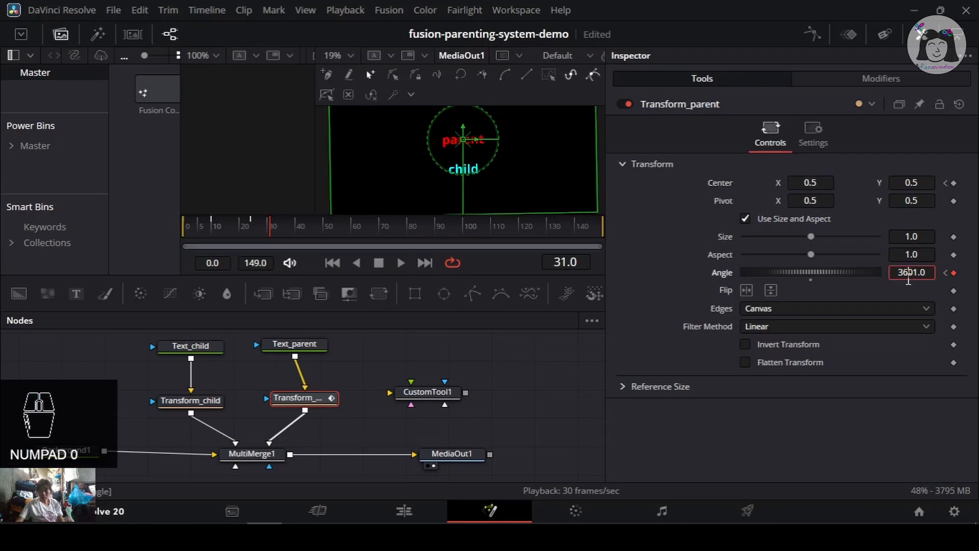
pyautogui.press('Return')
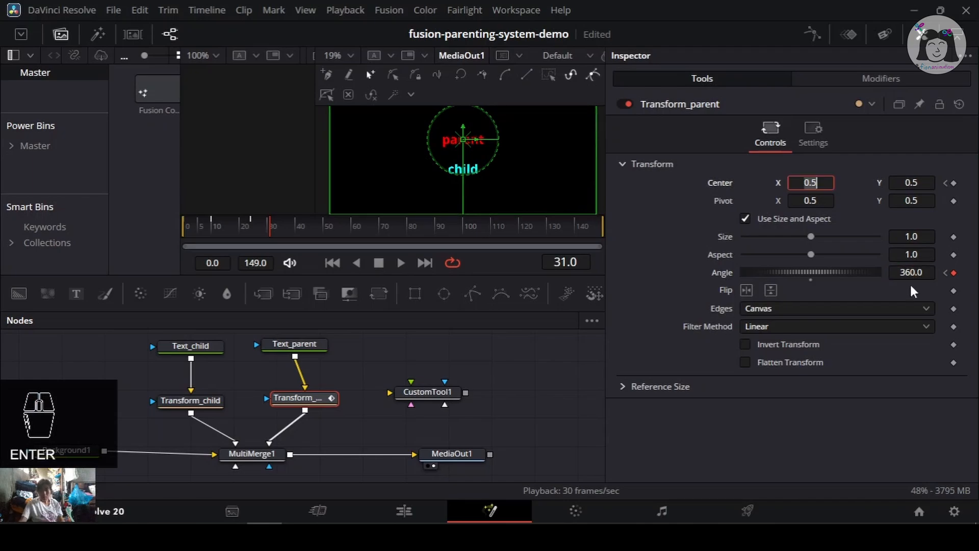
# - Play back the rotation animation from an earlier frame and save the project
pyautogui.moveTo(242, 222); pyautogui.dragTo(154, 224)
pyautogui.press('space')
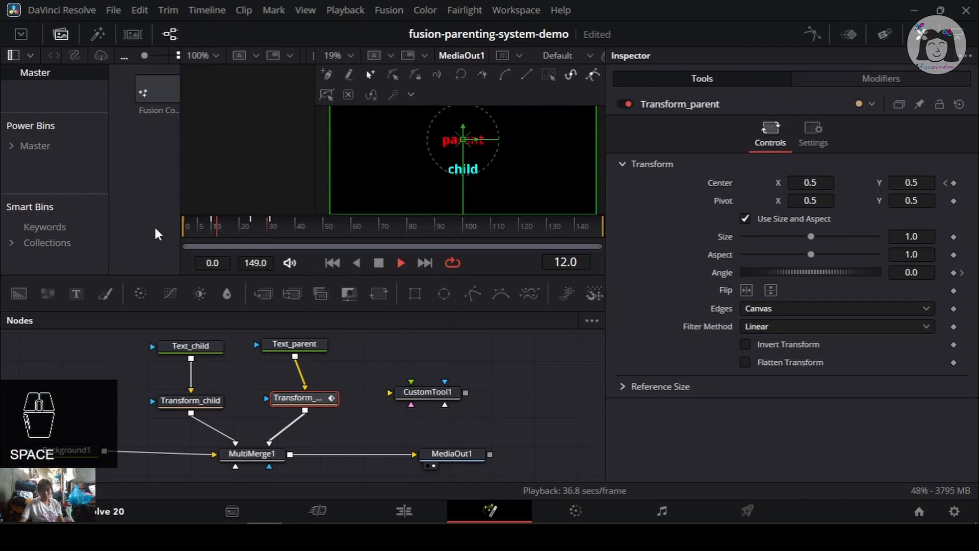
pyautogui.hotkey('ctrl', 's')
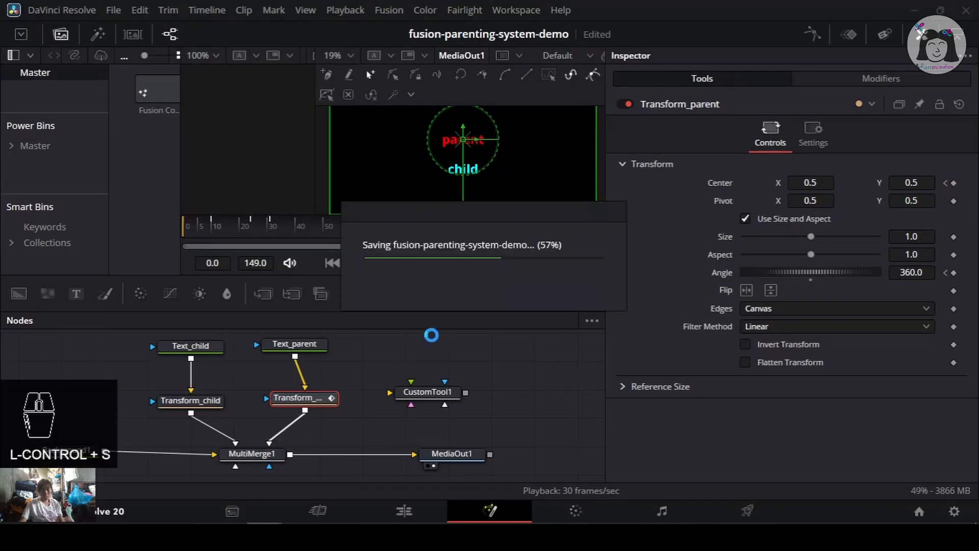
pyautogui.moveTo(510, 274)
pyautogui.mouseDown()
pyautogui.moveTo(508, 307)
pyautogui.moveTo(507, 278)
pyautogui.mouseUp()
pyautogui.moveTo(415, 463); pyautogui.dragTo(444, 441)
pyautogui.hotkey('ctrl', 's')
# - Scrub the playhead to the first frames to review Transform_parent's animated center and angle
pyautogui.moveTo(421, 400); pyautogui.dragTo(399, 430)
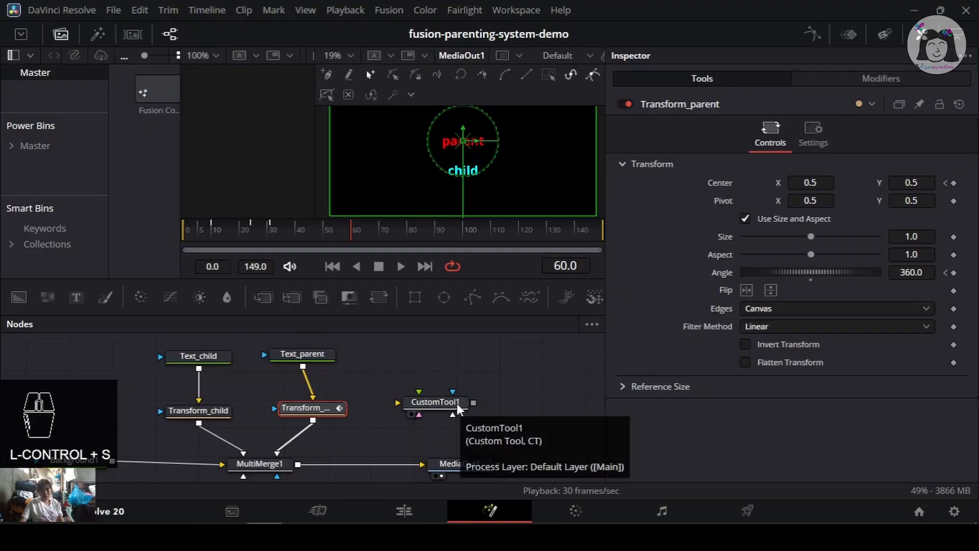
pyautogui.moveTo(362, 227); pyautogui.dragTo(175, 229)
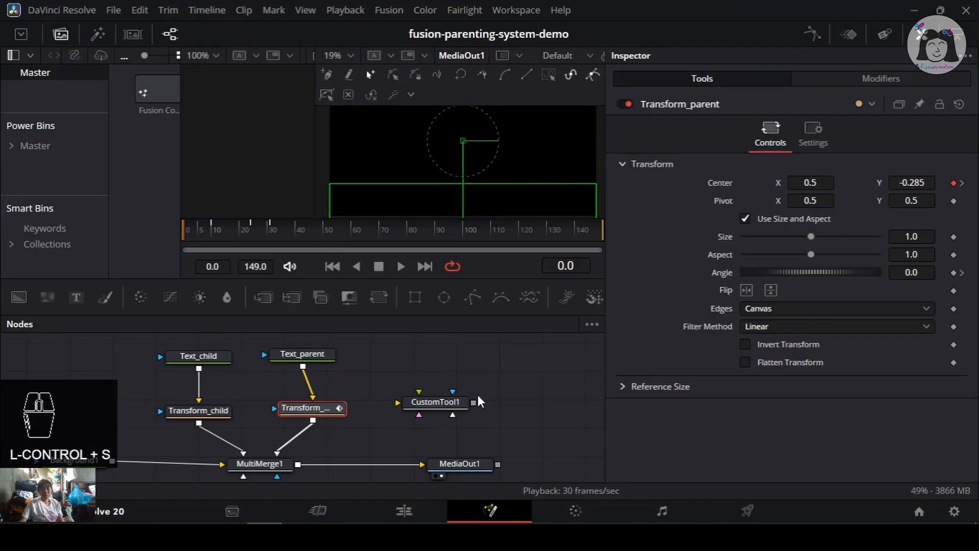
pyautogui.moveTo(200, 230)
pyautogui.mouseDown()
pyautogui.moveTo(306, 227)
pyautogui.moveTo(189, 229)
pyautogui.mouseUp()
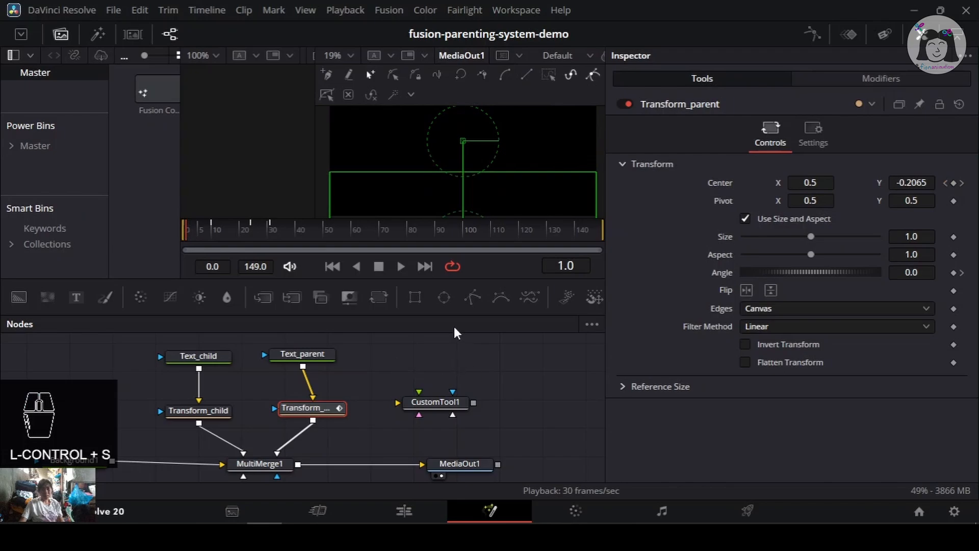
pyautogui.scroll(-1, 502, 166)
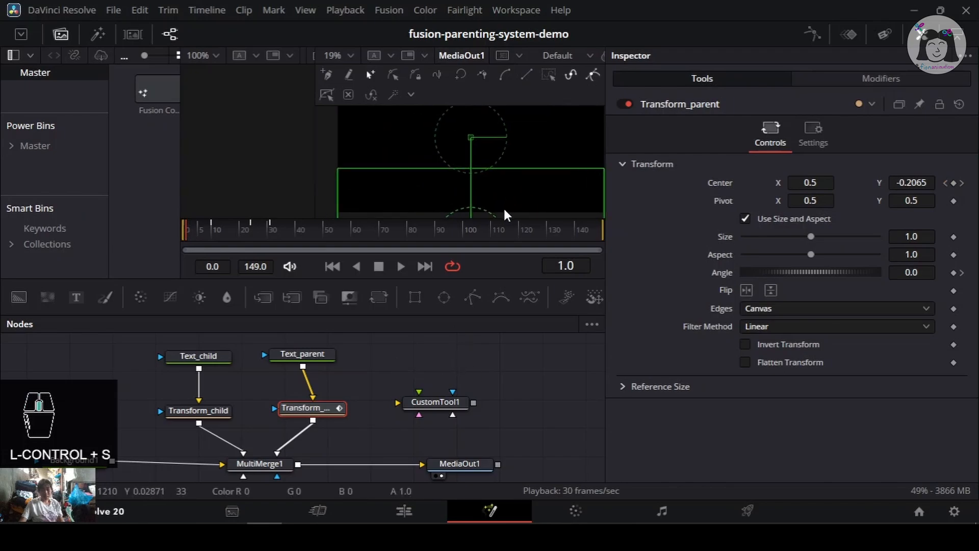